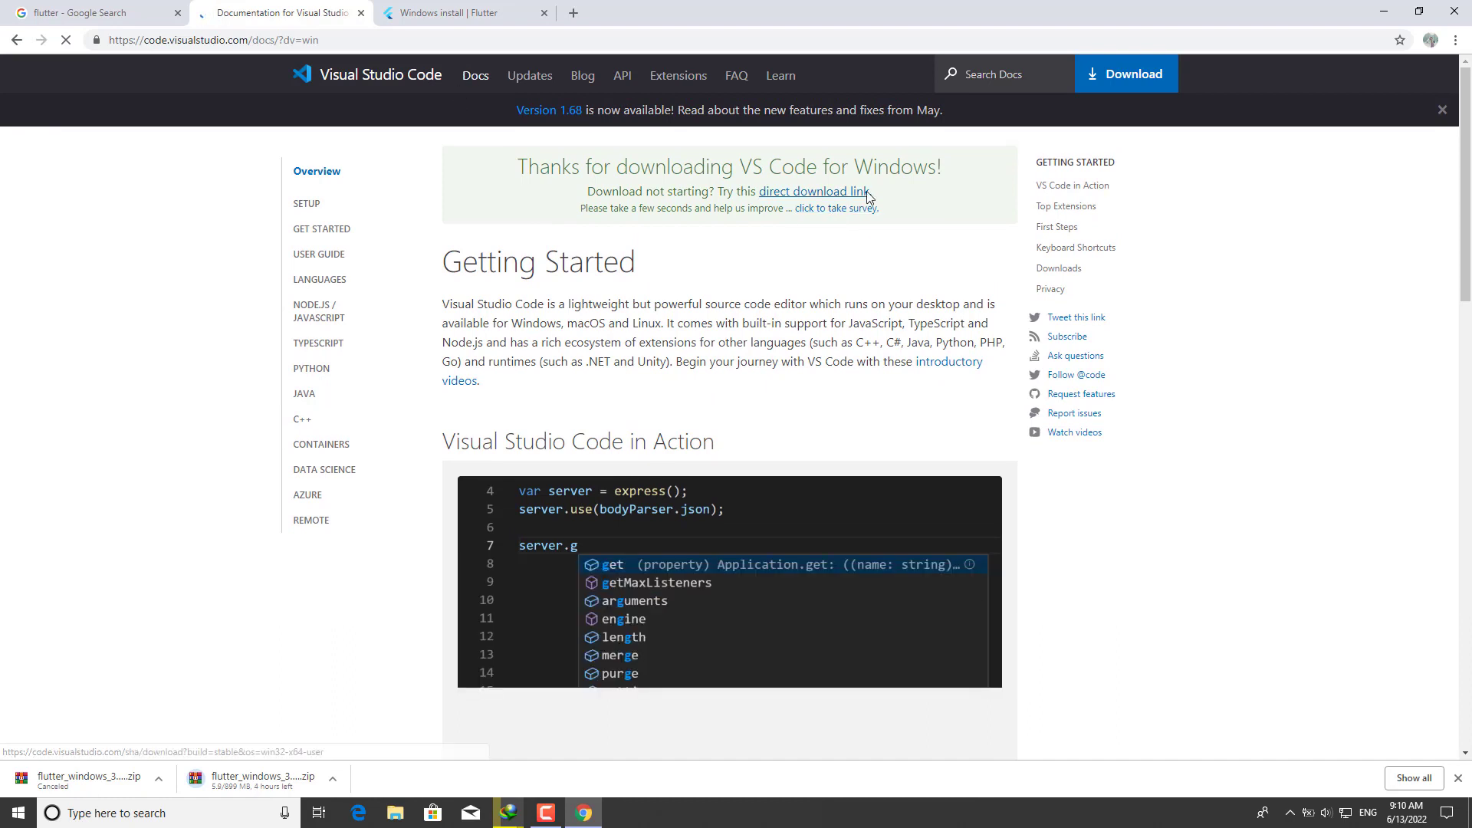
Download the VS Code installer for Windows through the direct download link and cancel the duplicate installer download.
{"action": "left_click", "coordinate": [842, 194]}
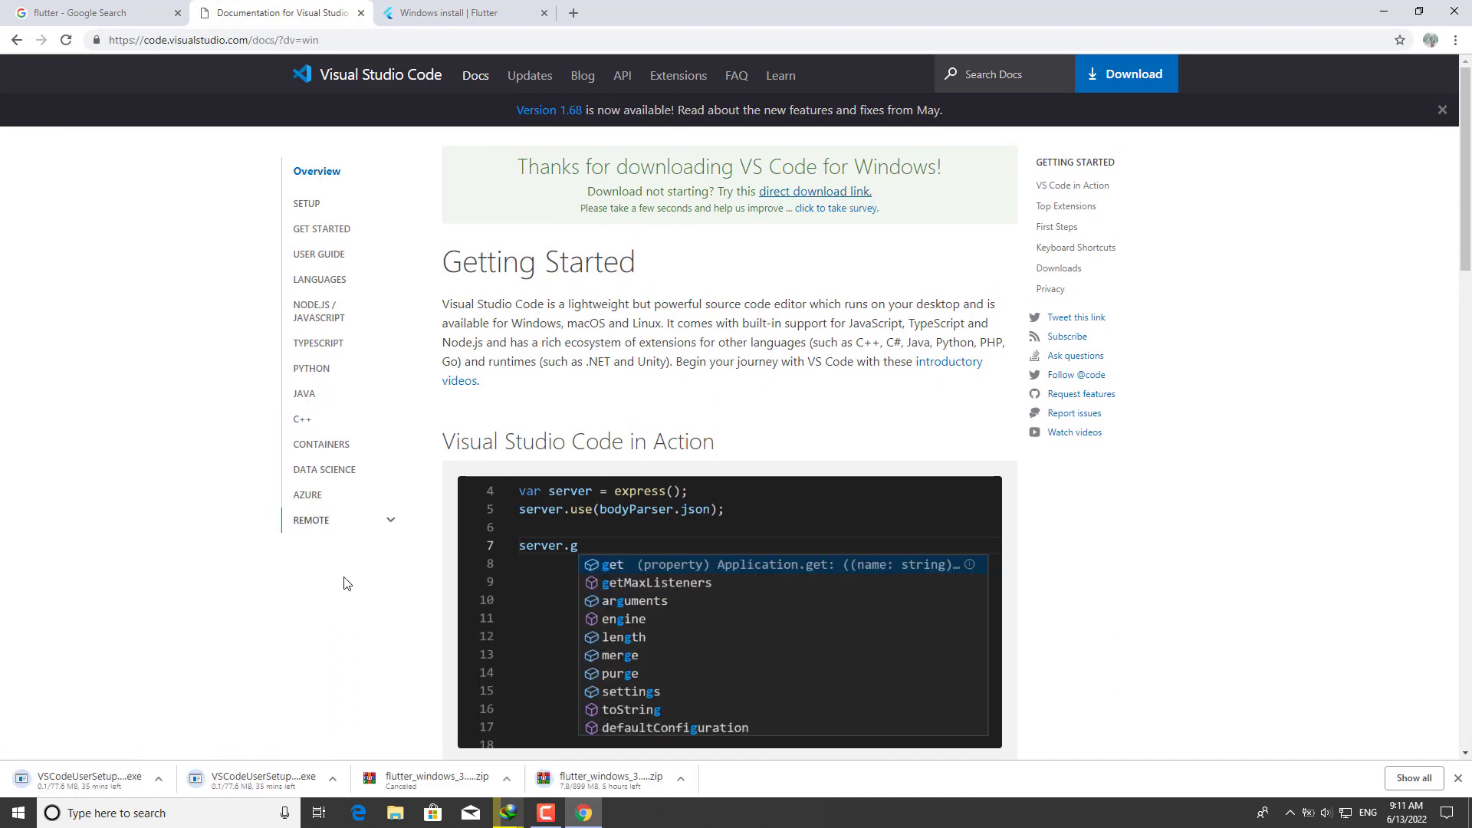
{"action": "left_click", "coordinate": [163, 781]}
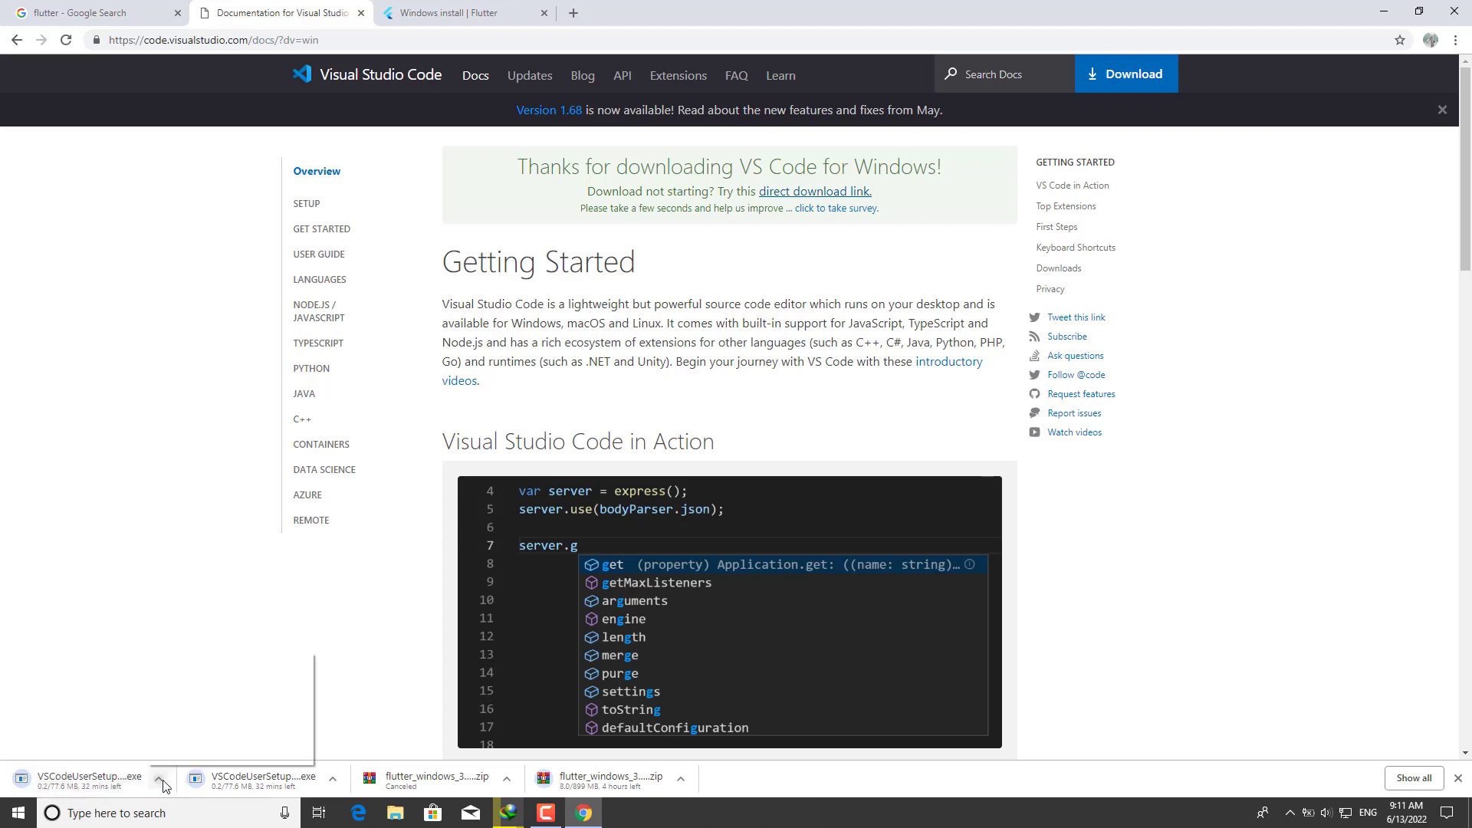
{"action": "left_click", "coordinate": [170, 754]}
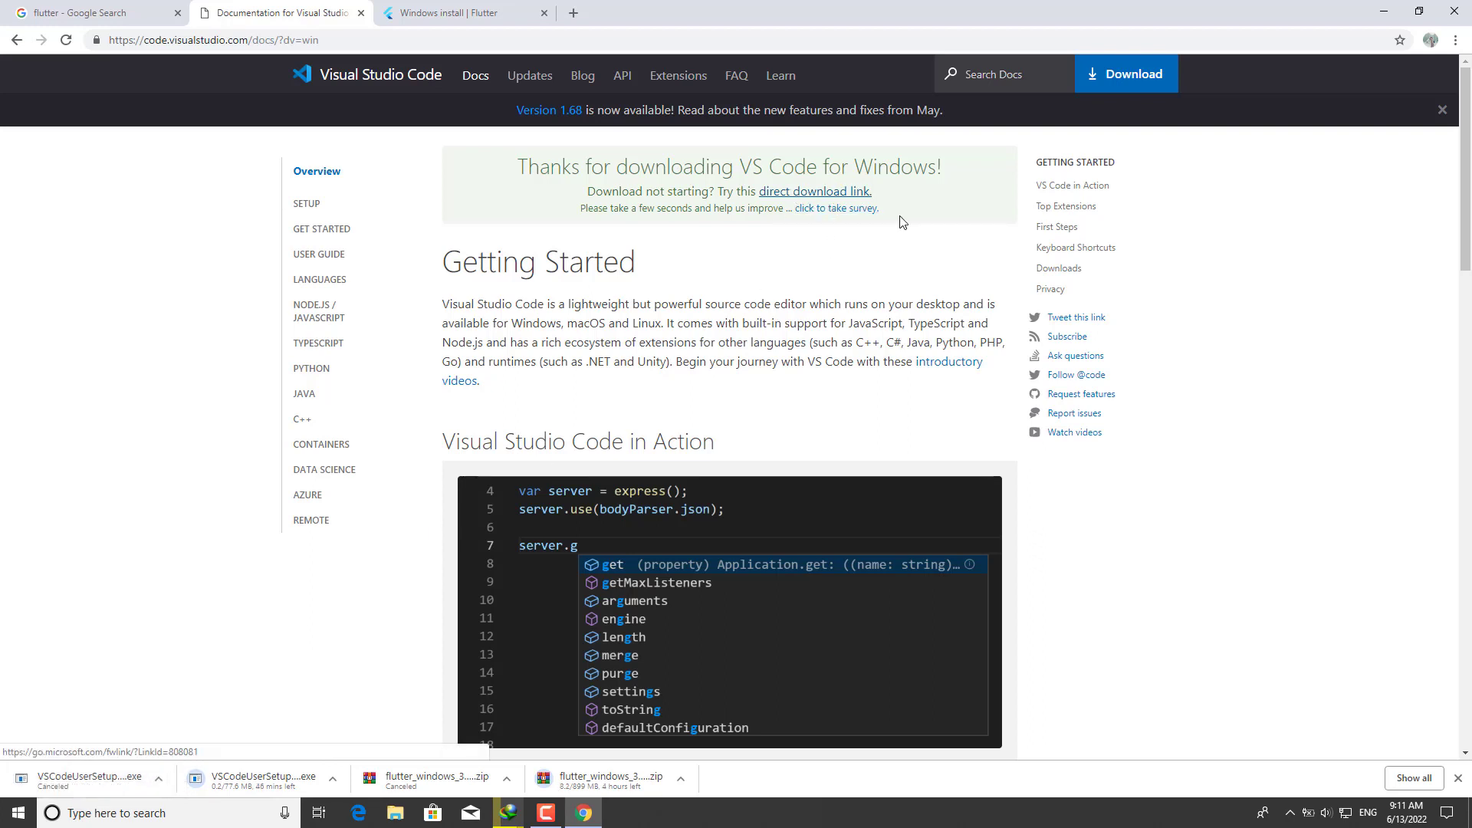
{"action": "scroll", "coordinate": [862, 344], "scroll_direction": "down", "scroll_amount": 10}
{"action": "scroll", "coordinate": [862, 352], "scroll_direction": "up", "scroll_amount": 10}
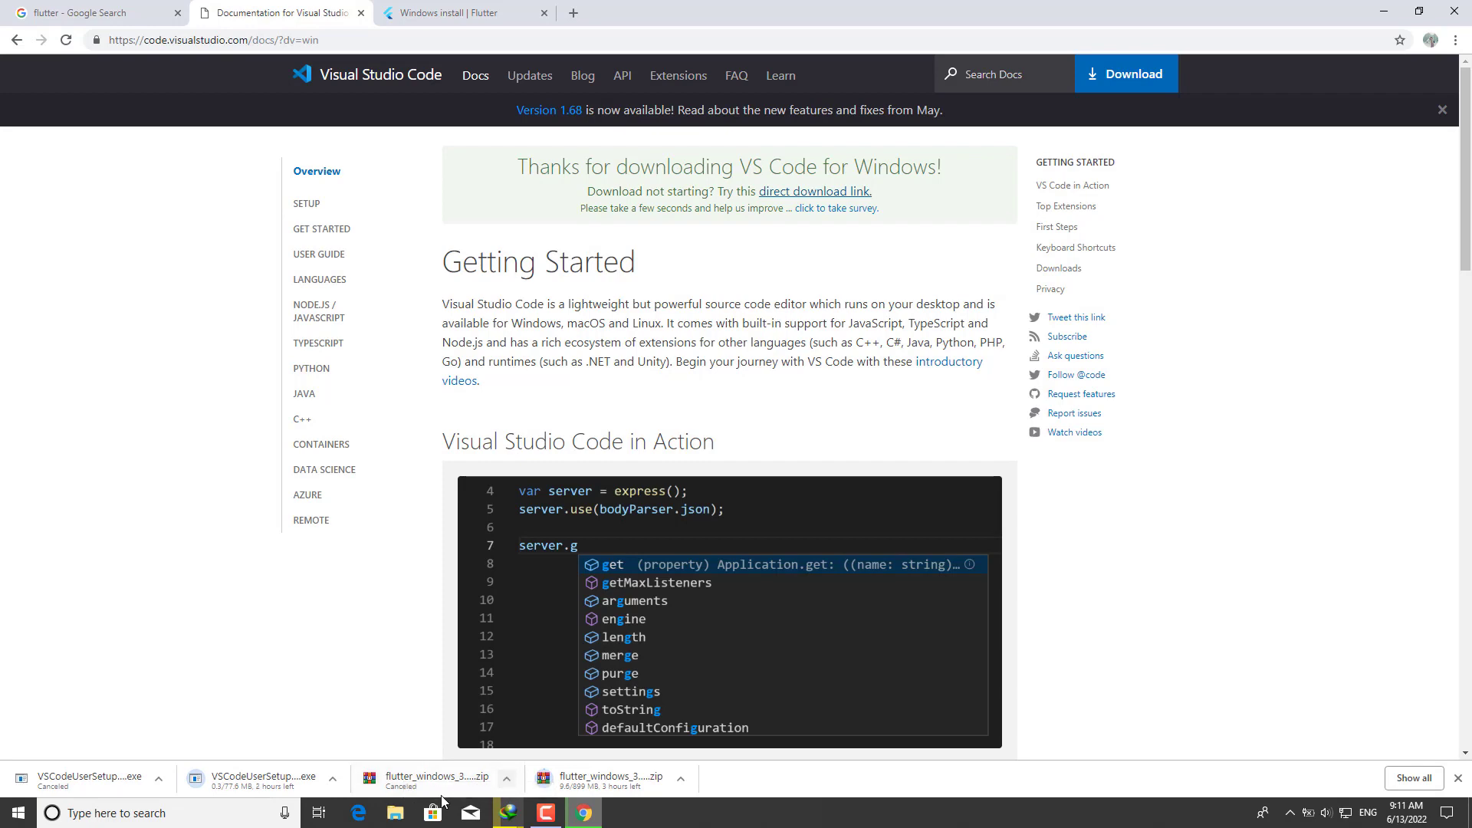
Close the browser, choosing to exit despite the downloads in progress.
{"action": "left_click", "coordinate": [477, 3]}
{"action": "left_click", "coordinate": [330, 12]}
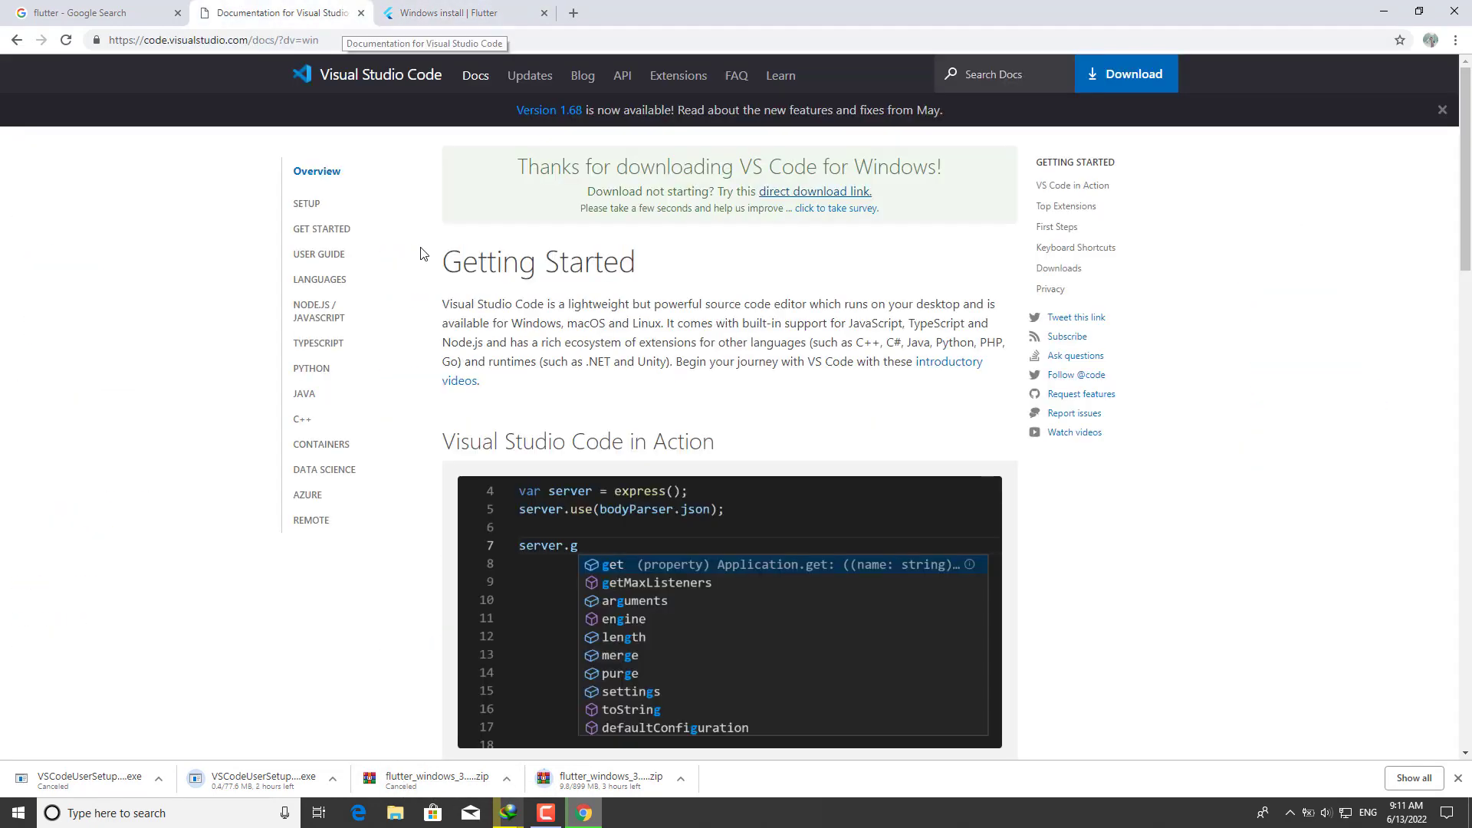
{"action": "left_click", "coordinate": [1454, 11]}
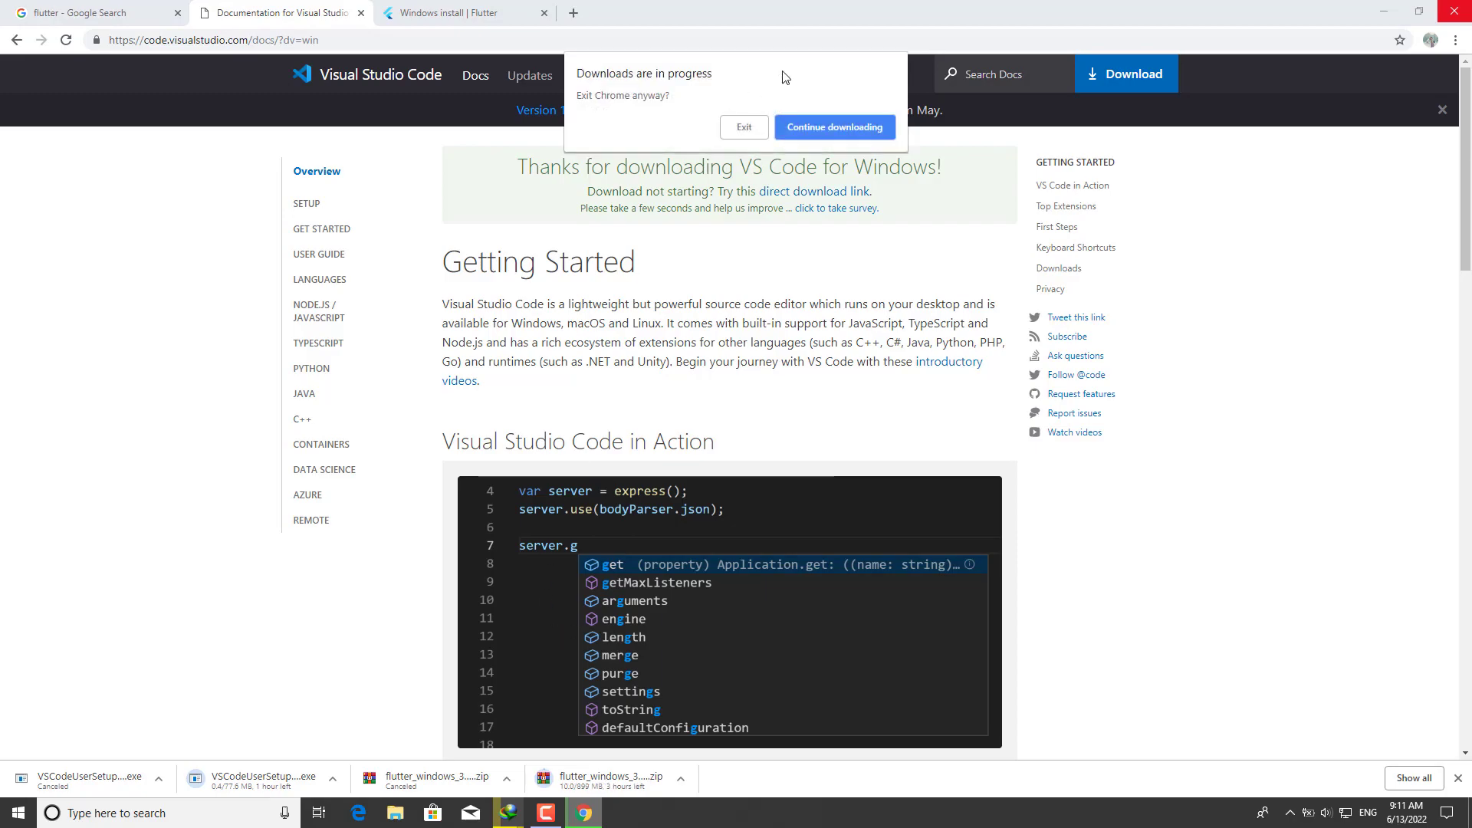
{"action": "left_click", "coordinate": [760, 125]}
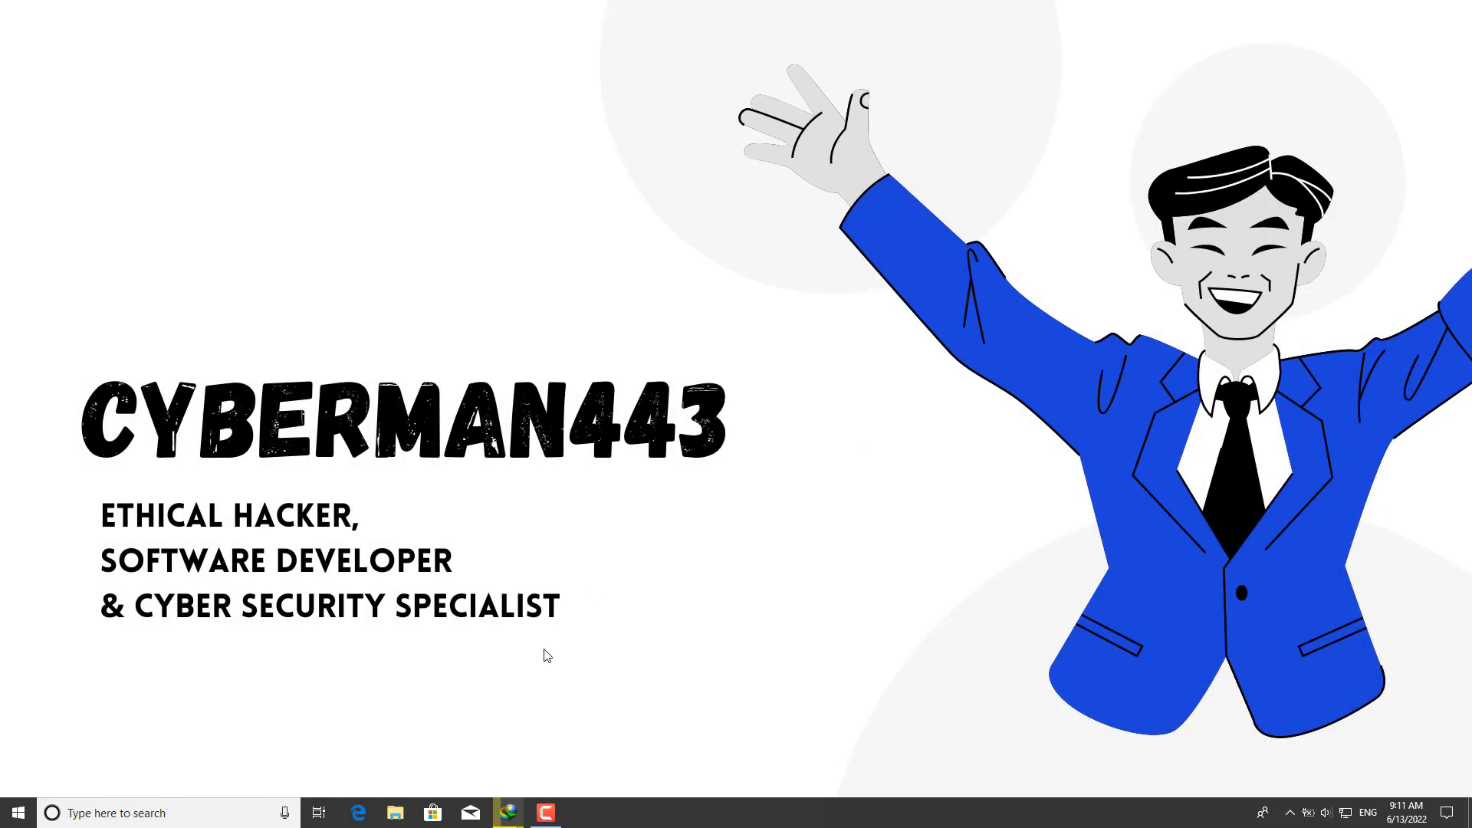
Extract flutter_windows_3.0.2-stable.zip in place inside the Compressed folder under Downloads in File Explorer.
{"action": "left_click", "coordinate": [395, 811]}
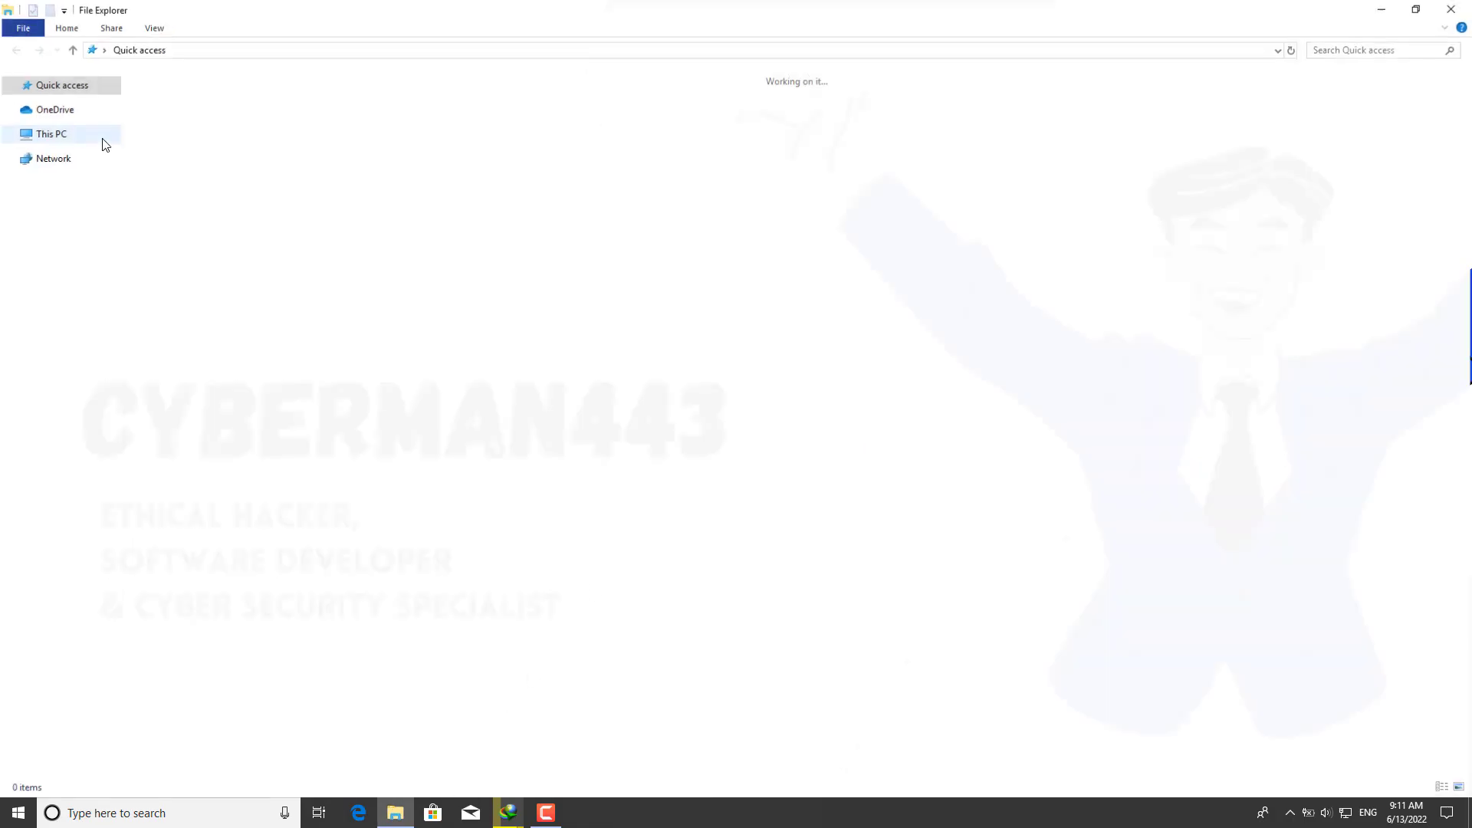
{"action": "left_click", "coordinate": [62, 121]}
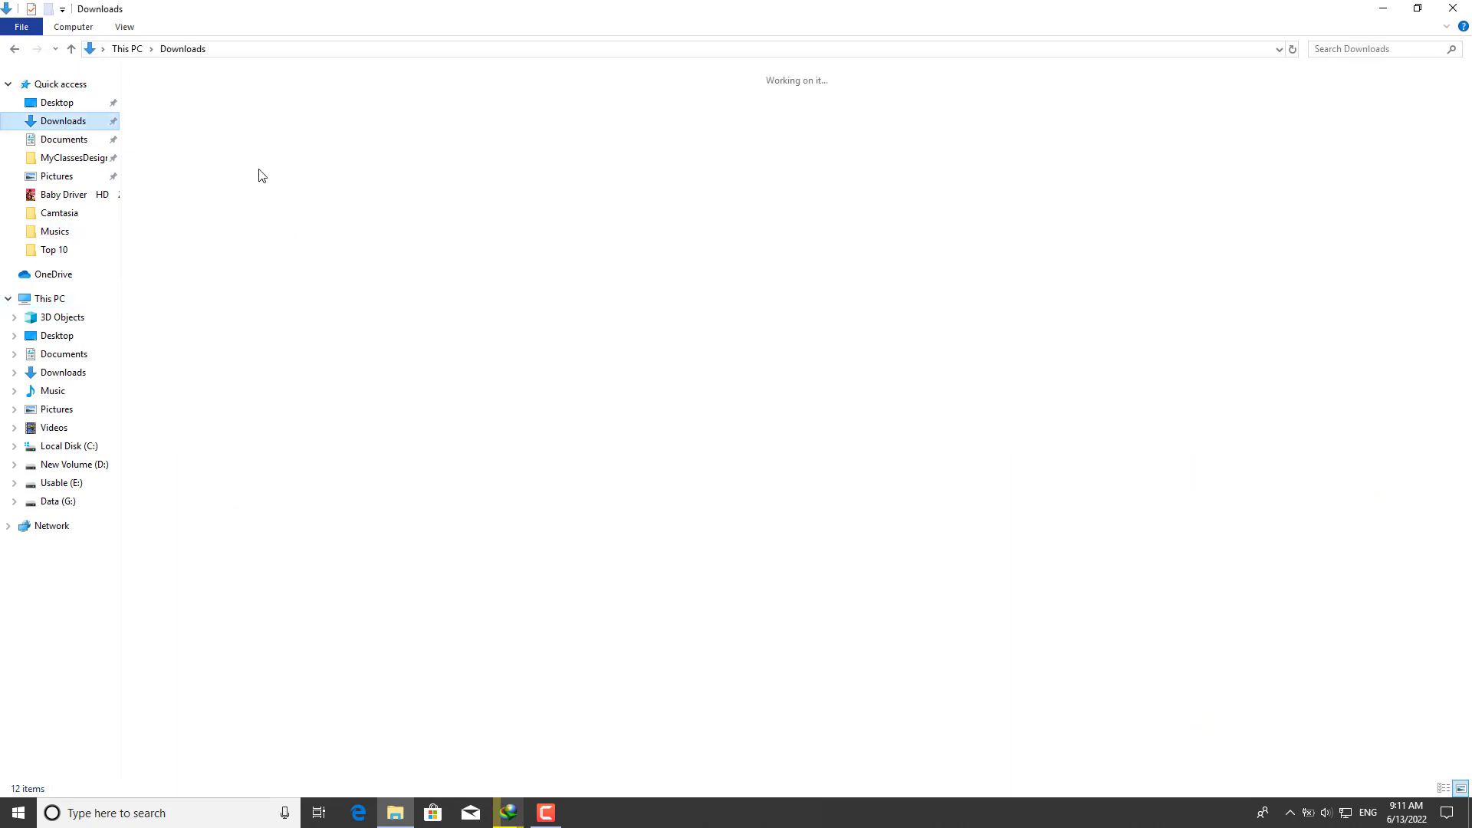
{"action": "double_click", "coordinate": [173, 113]}
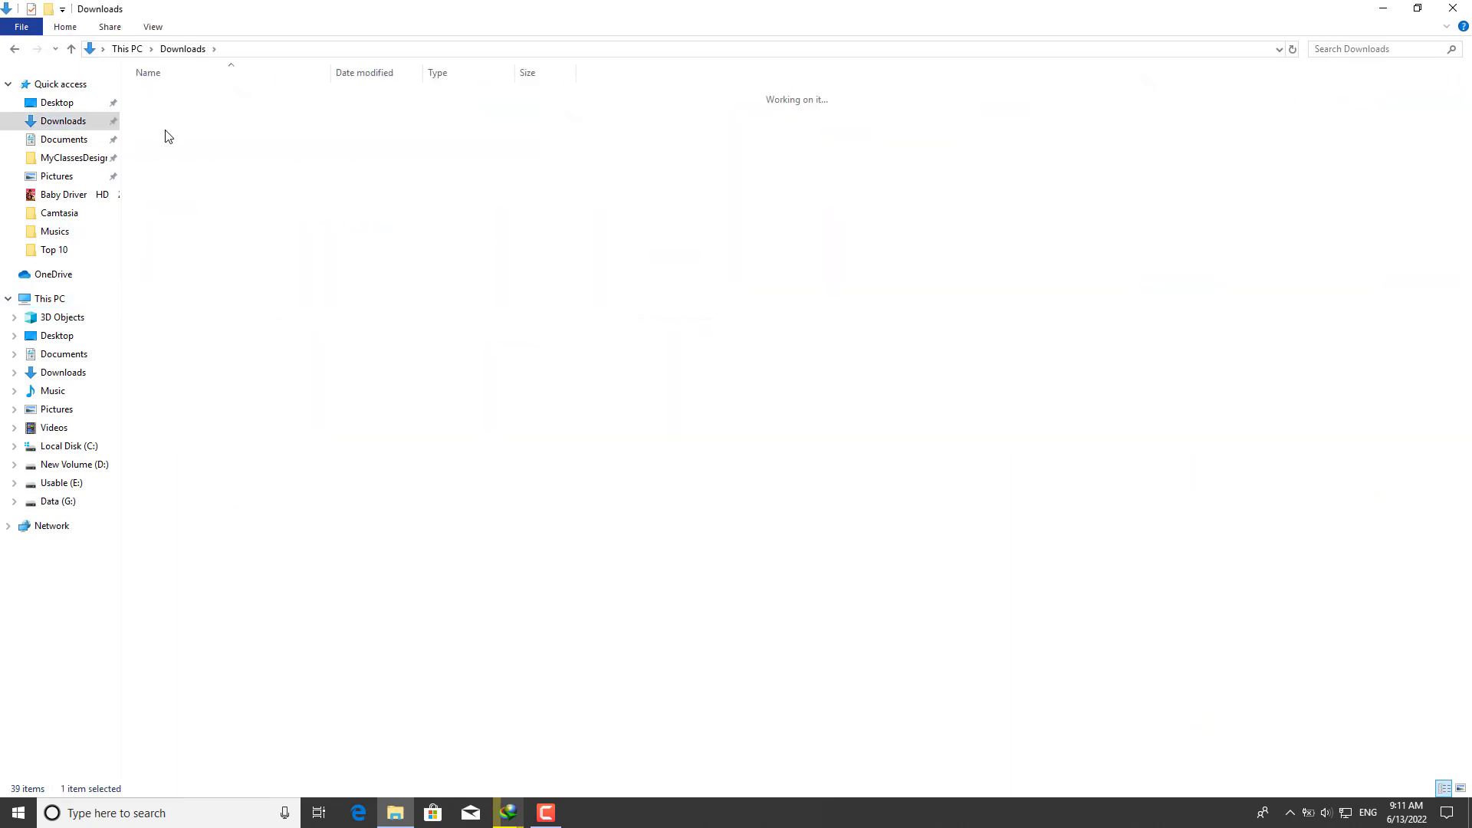
{"action": "left_click", "coordinate": [250, 97]}
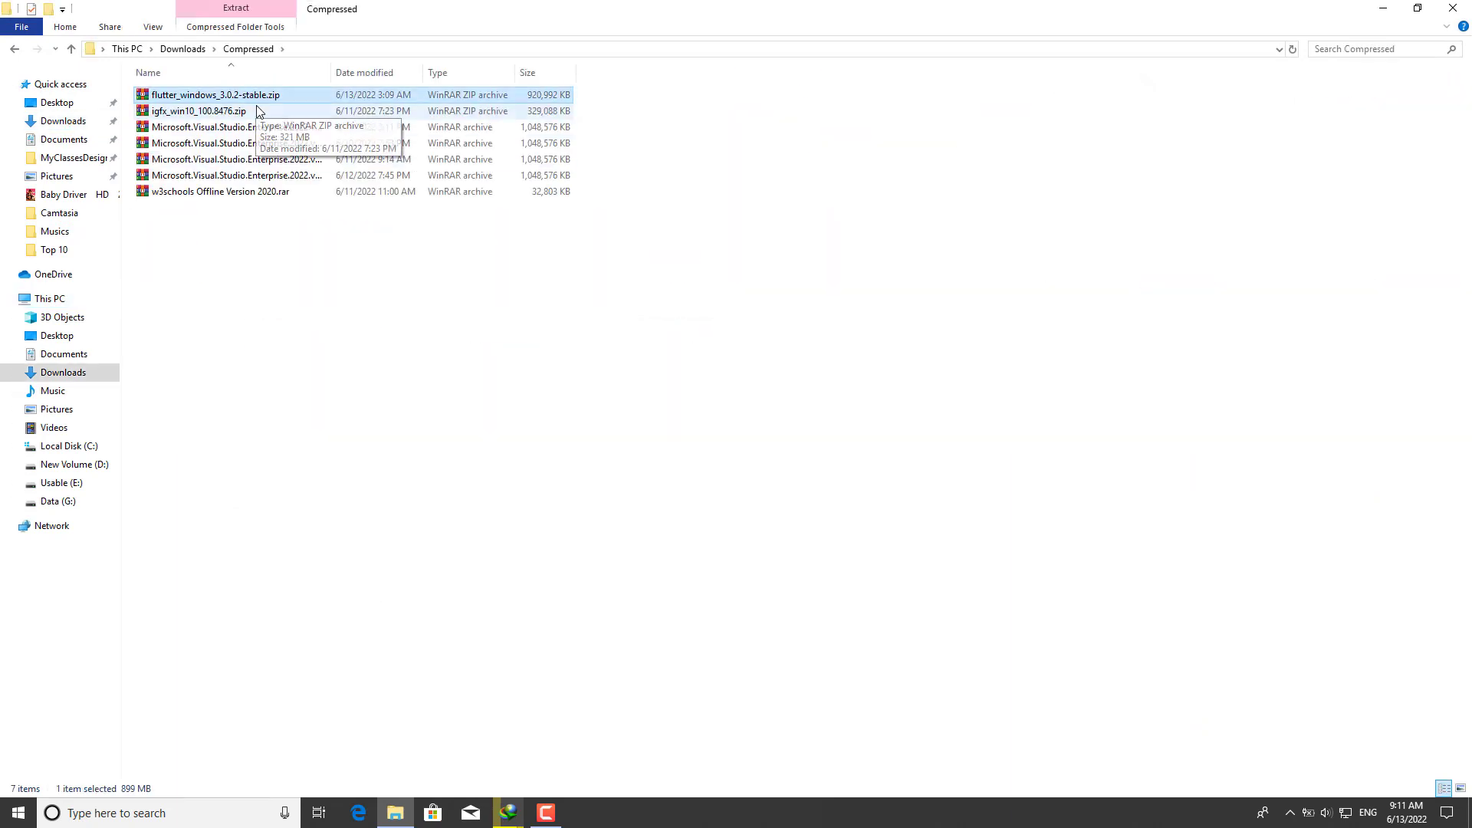
{"action": "right_click", "coordinate": [259, 94]}
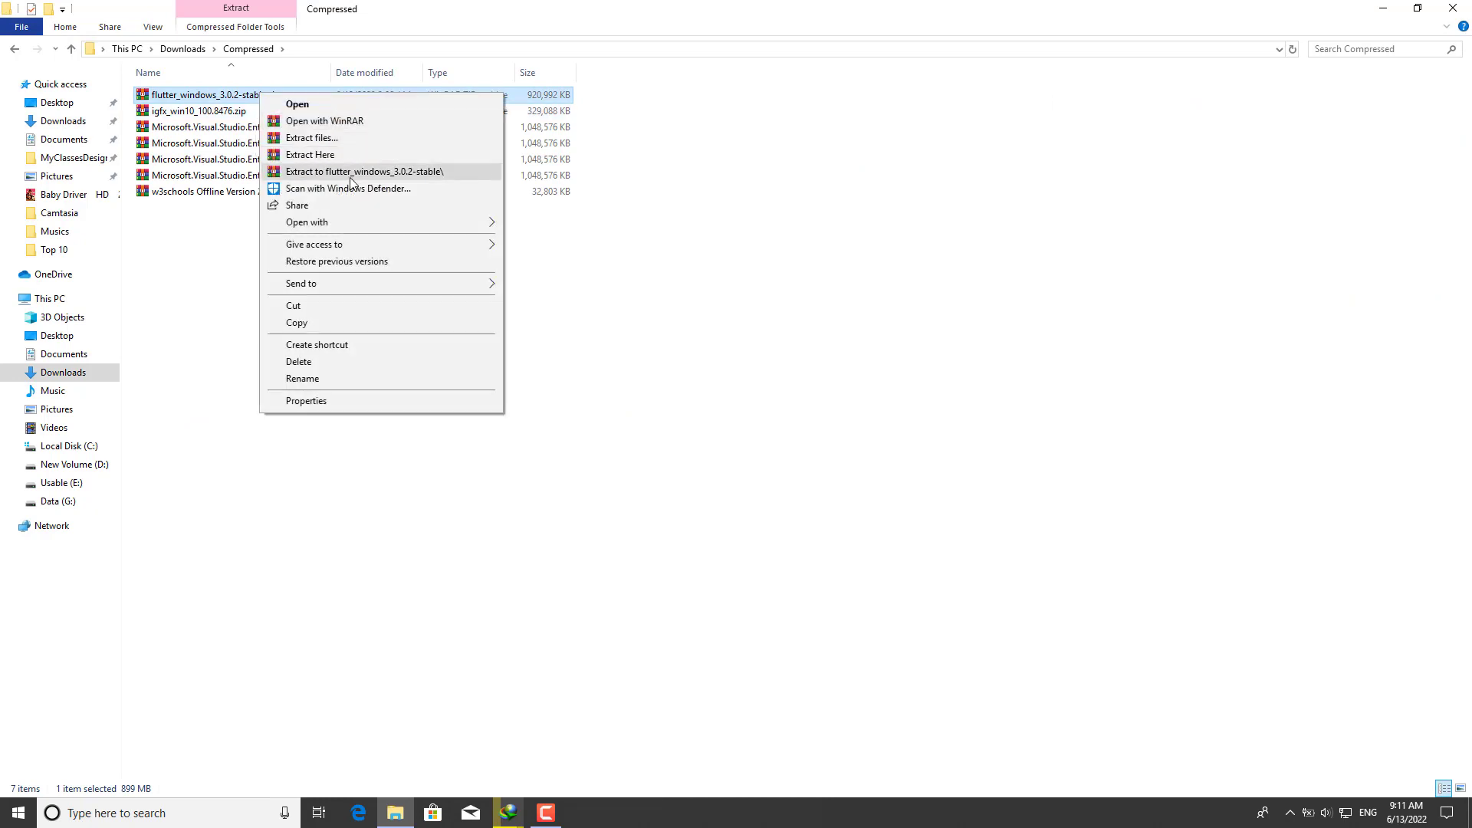
{"action": "left_click", "coordinate": [382, 154]}
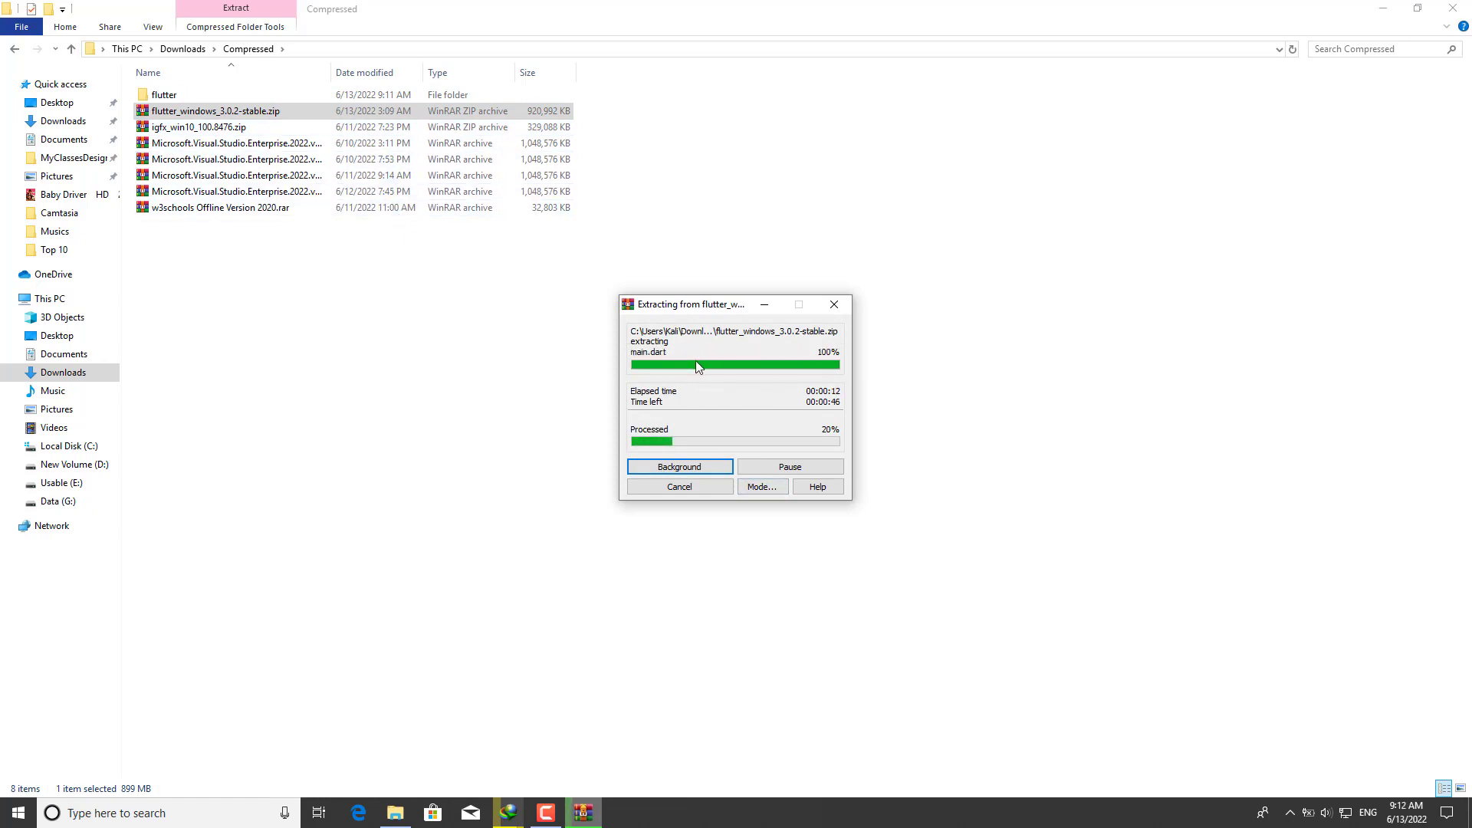
Launch Visual Studio Code and close the load_page.html file without saving its changes.
{"action": "key", "text": "super"}
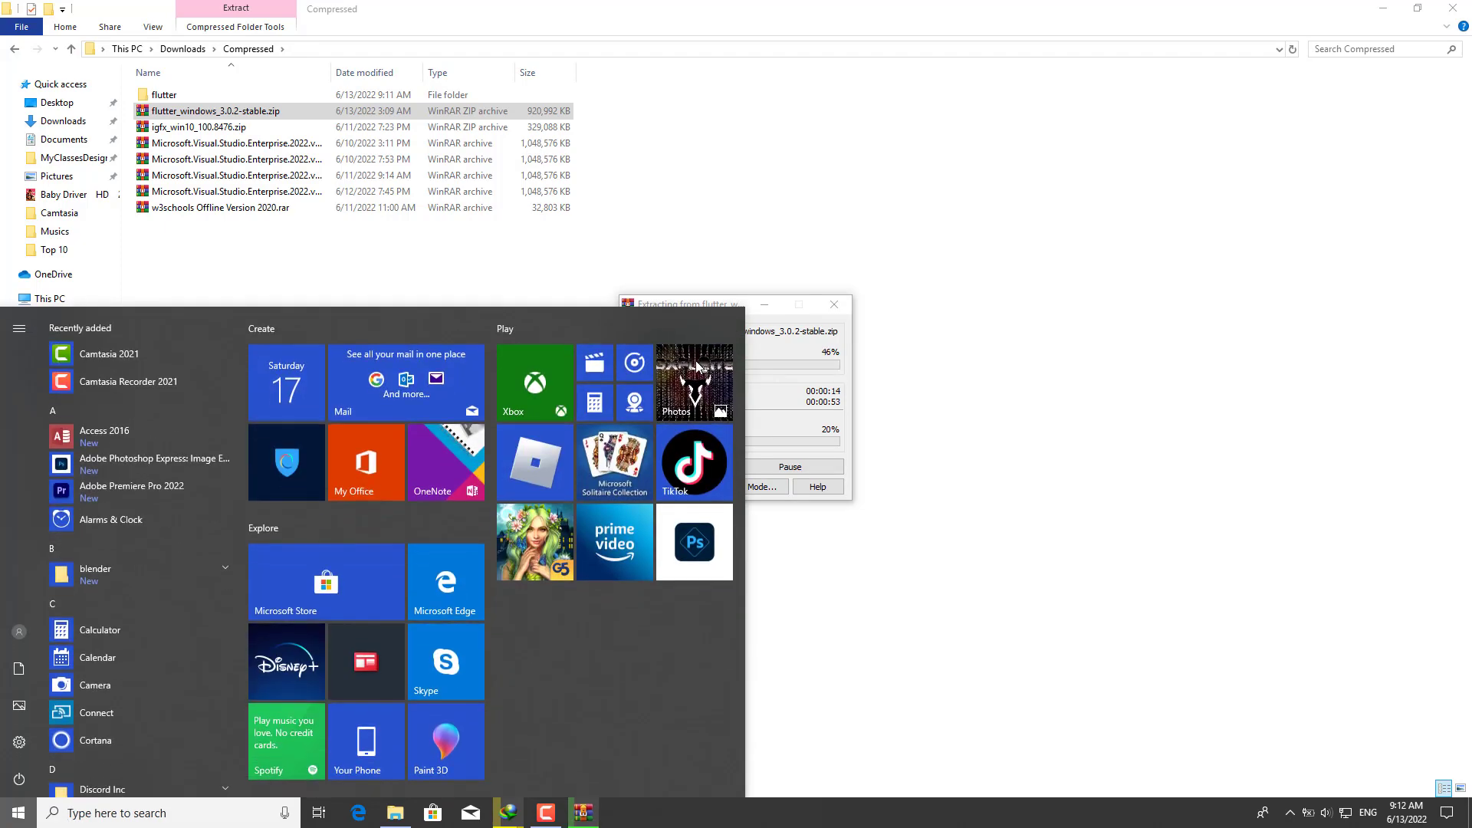
{"action": "type", "text": "visu"}
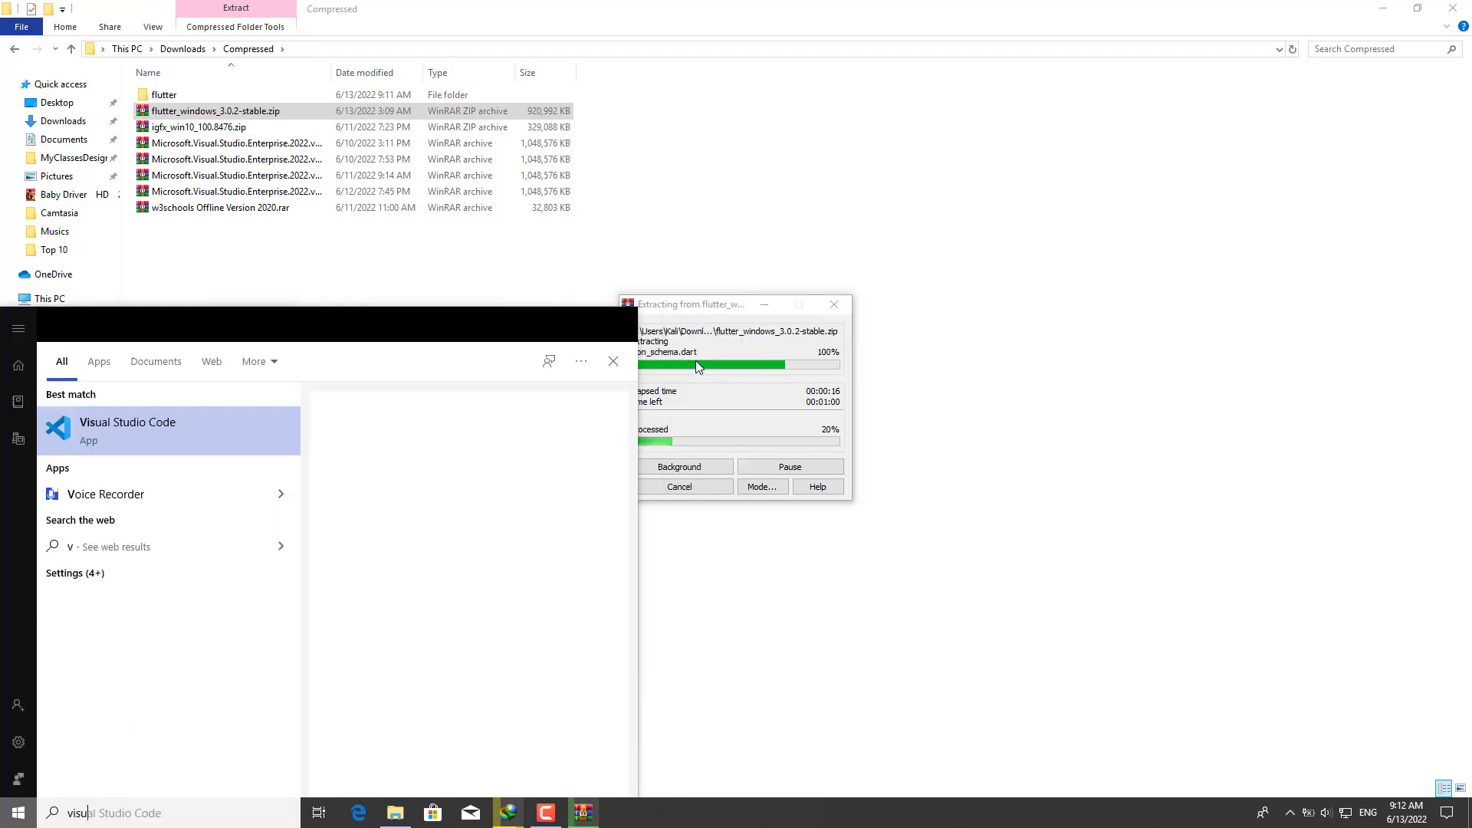
{"action": "key", "text": "Return"}
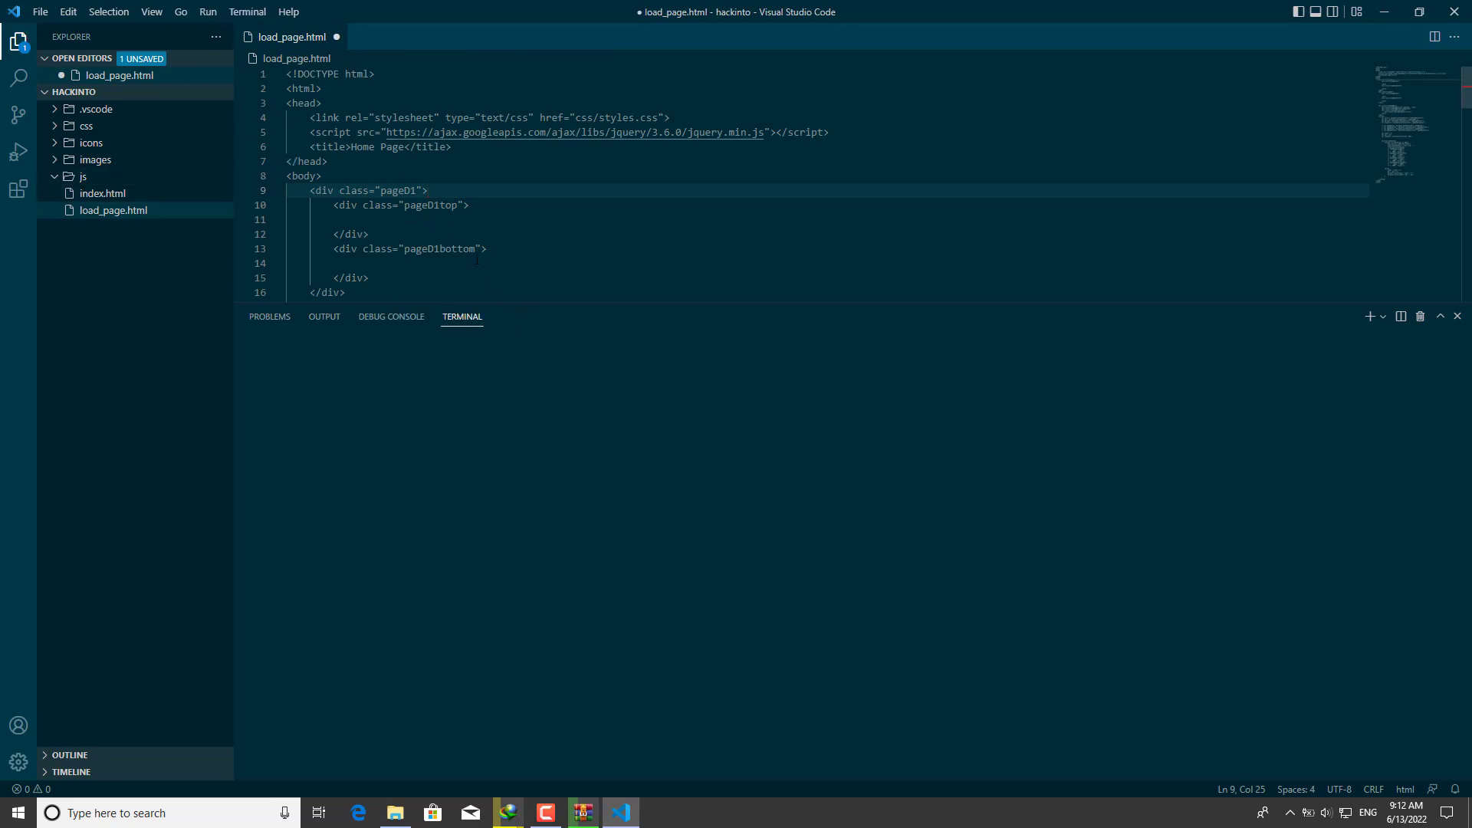
{"action": "left_click", "coordinate": [336, 36]}
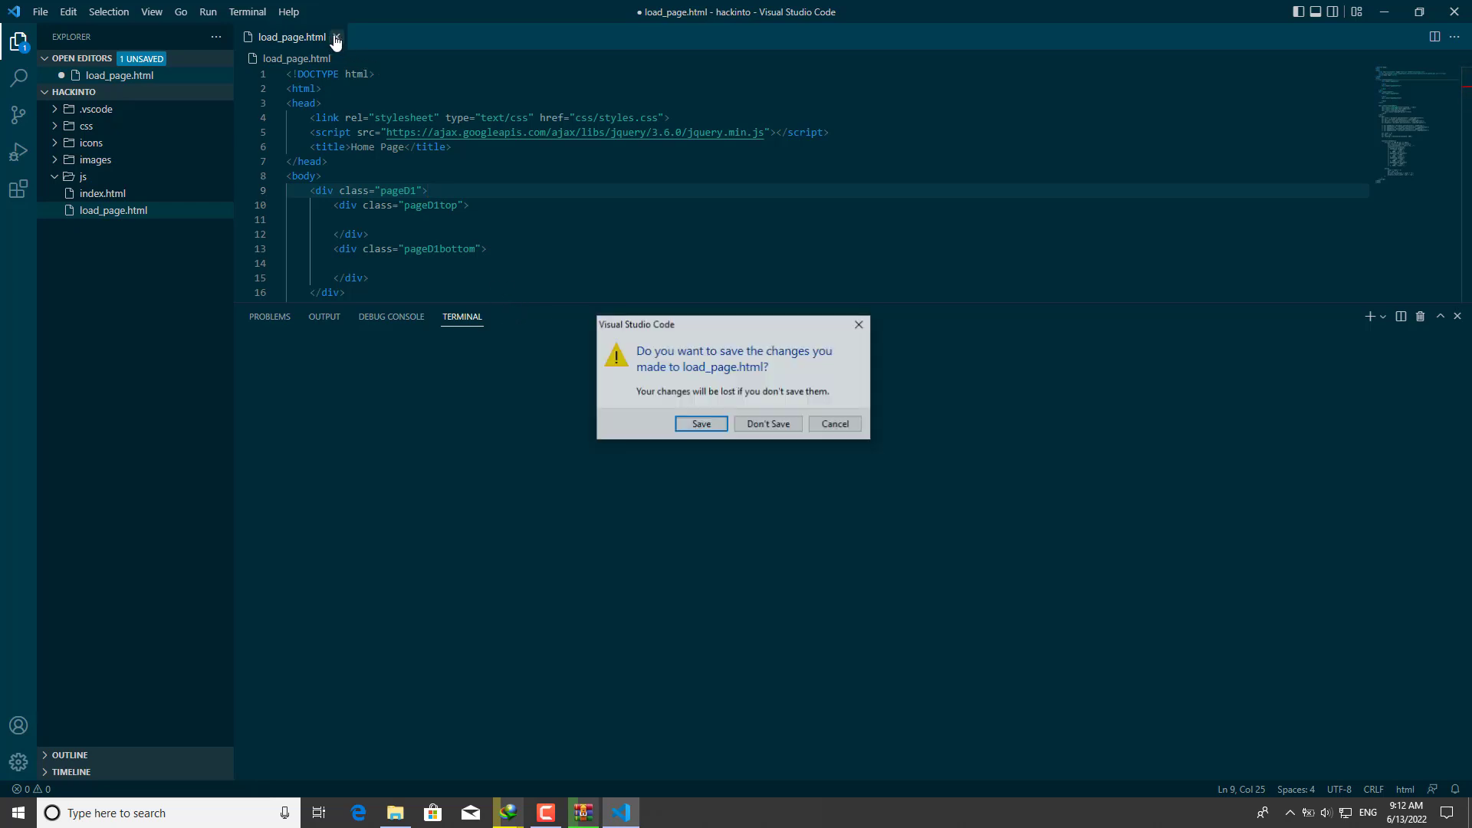
{"action": "left_click", "coordinate": [769, 424]}
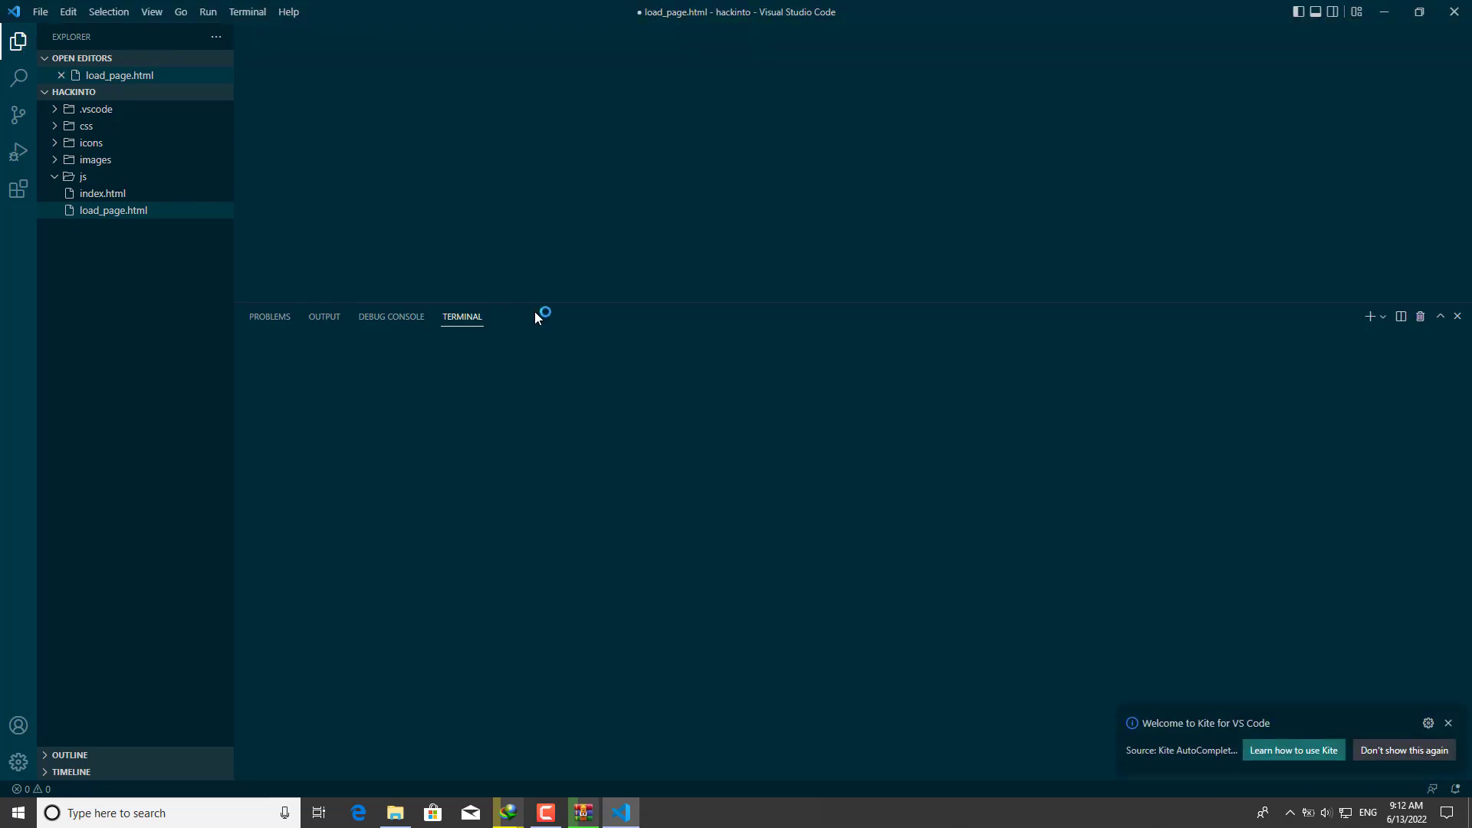
Reduce the height of the terminal panel and minimize the Visual Studio Code window.
{"action": "left_click_drag", "start_coordinate": [542, 322], "coordinate": [543, 478]}
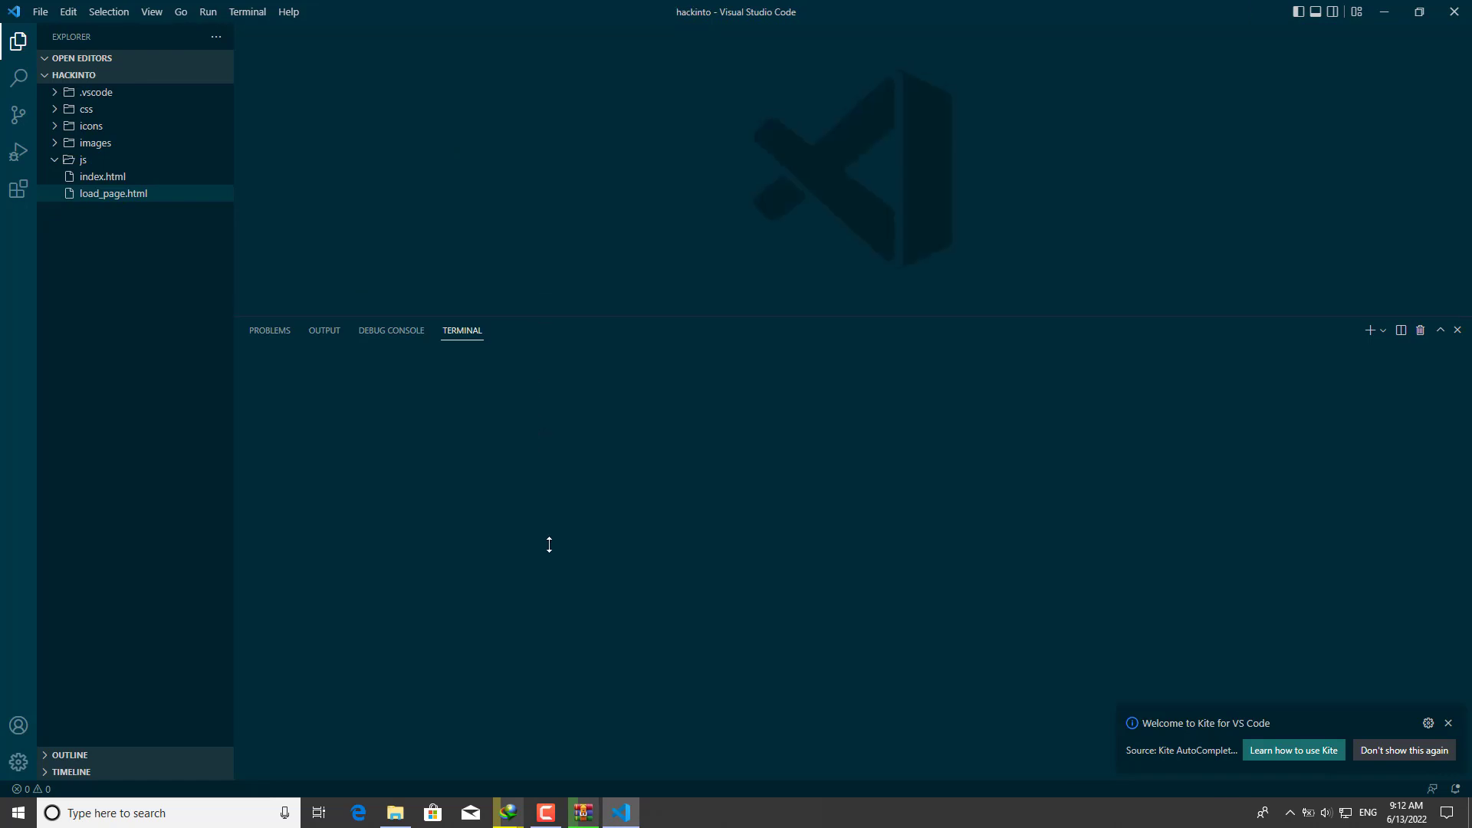
{"action": "left_click_drag", "start_coordinate": [548, 544], "coordinate": [545, 582]}
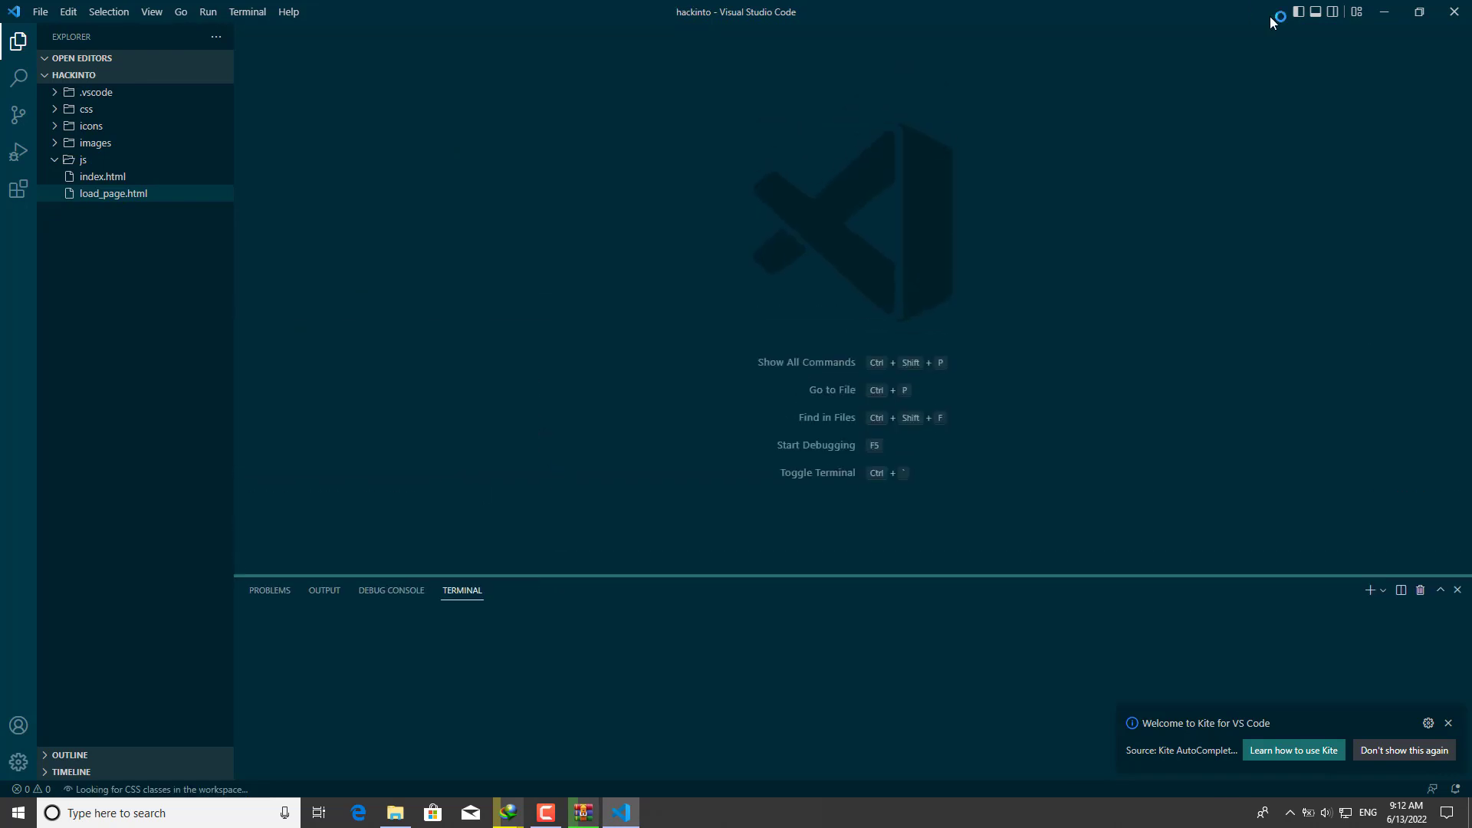
{"action": "left_click", "coordinate": [1379, 11]}
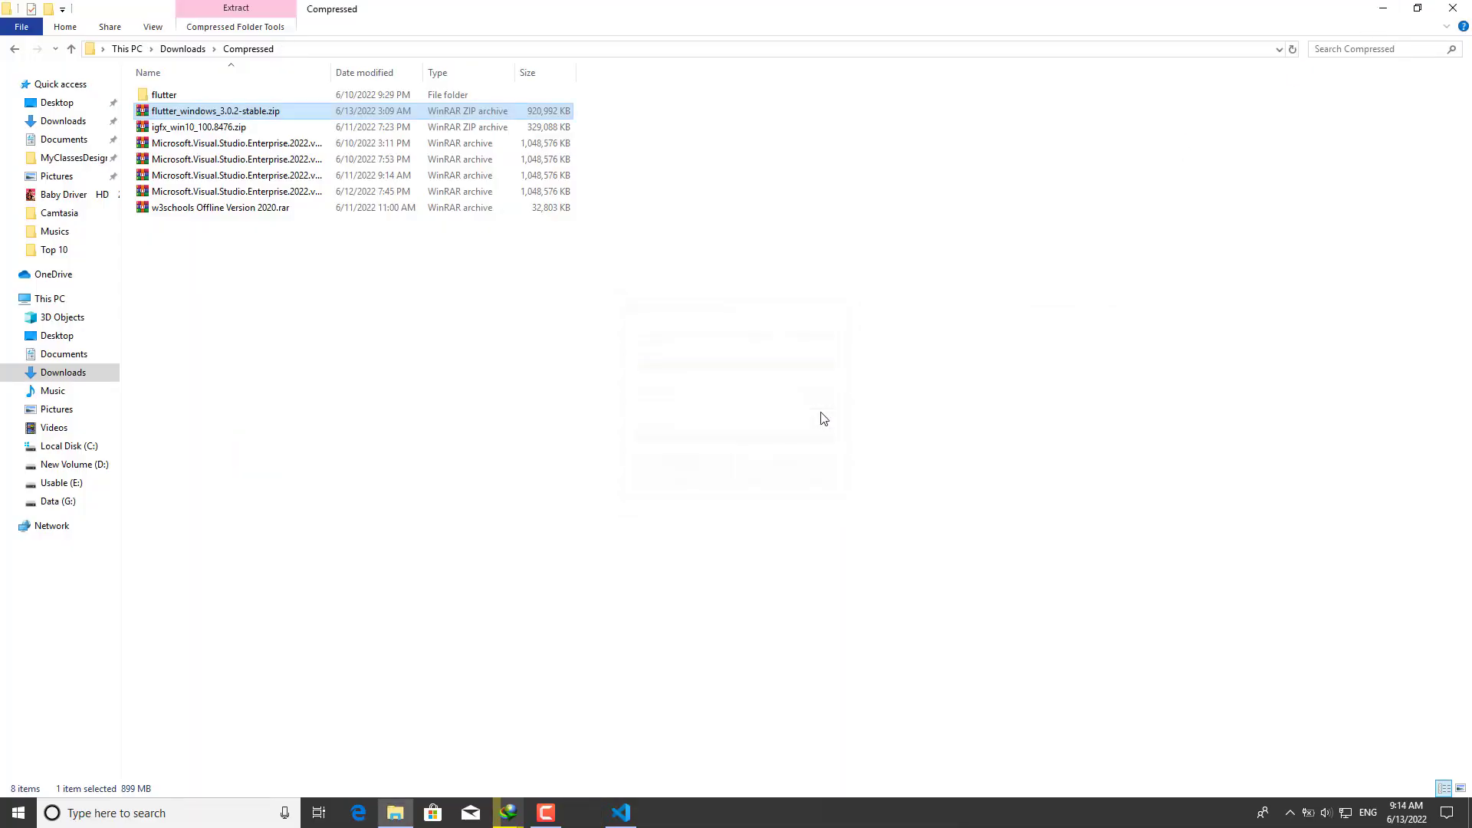
Look through the contents of the extracted flutter folder and return to the Compressed folder.
{"action": "left_click", "coordinate": [236, 98]}
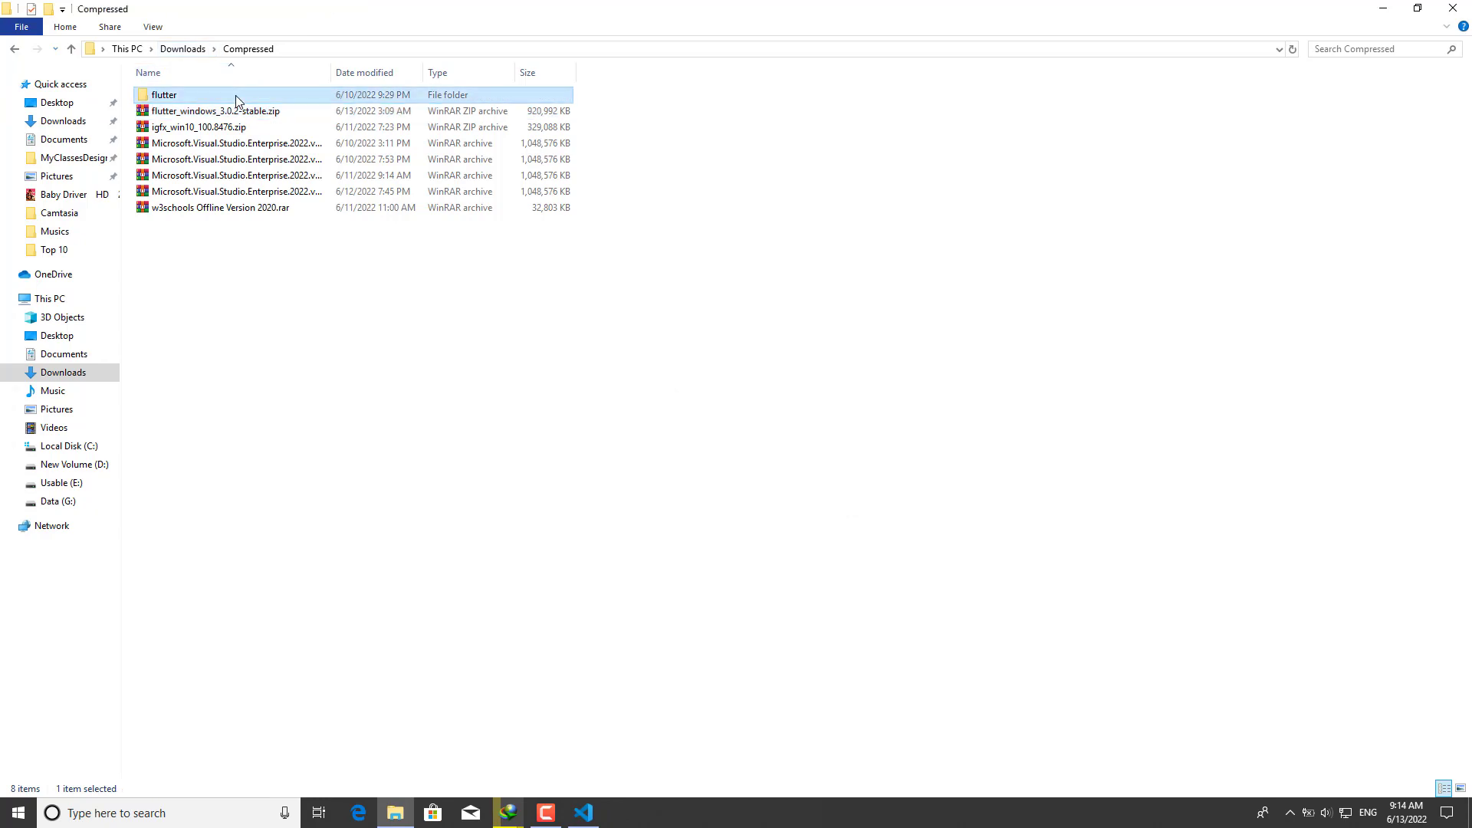
{"action": "double_click", "coordinate": [236, 98]}
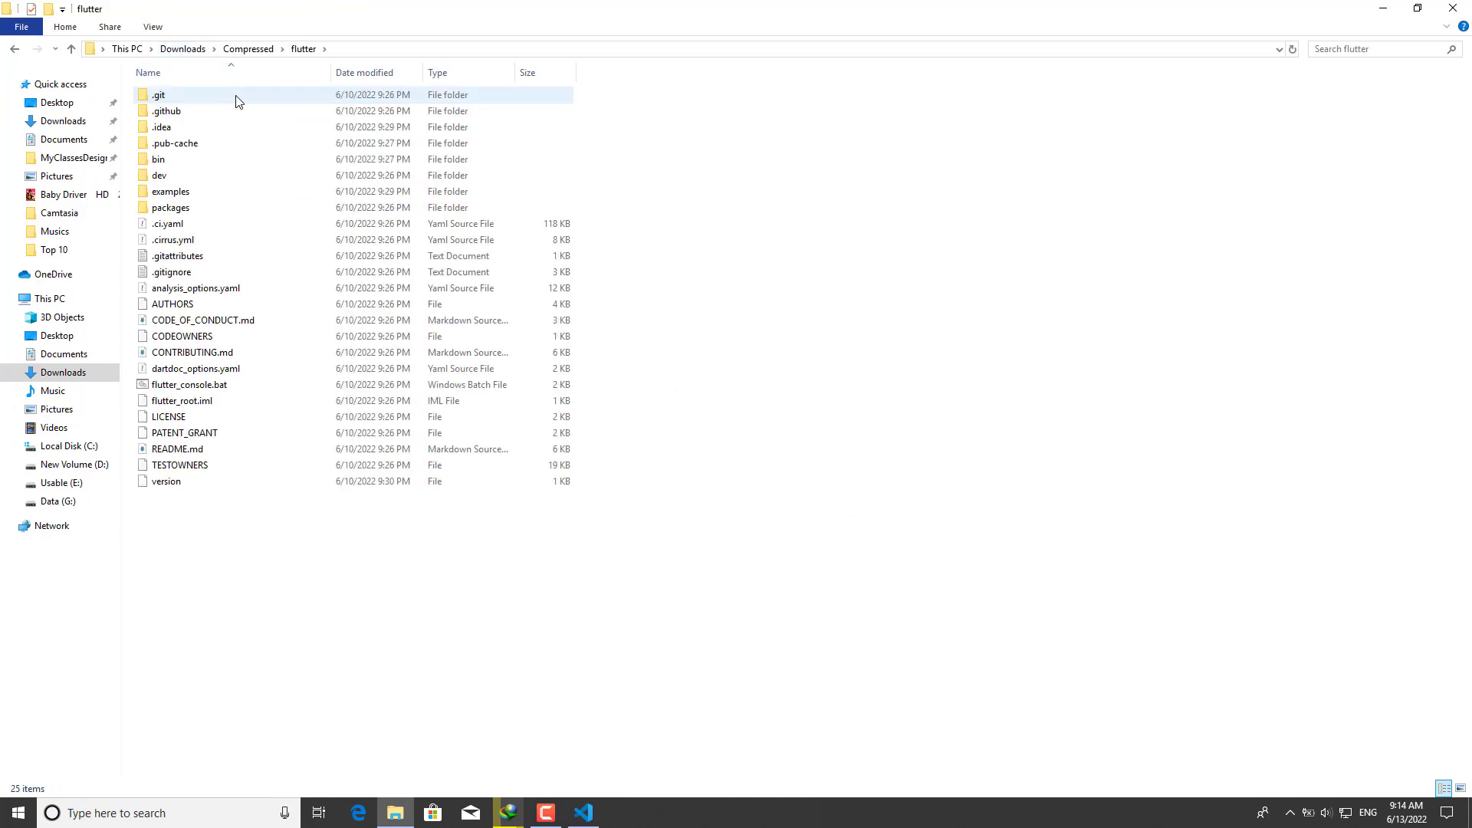
{"action": "key", "text": "alt+Left"}
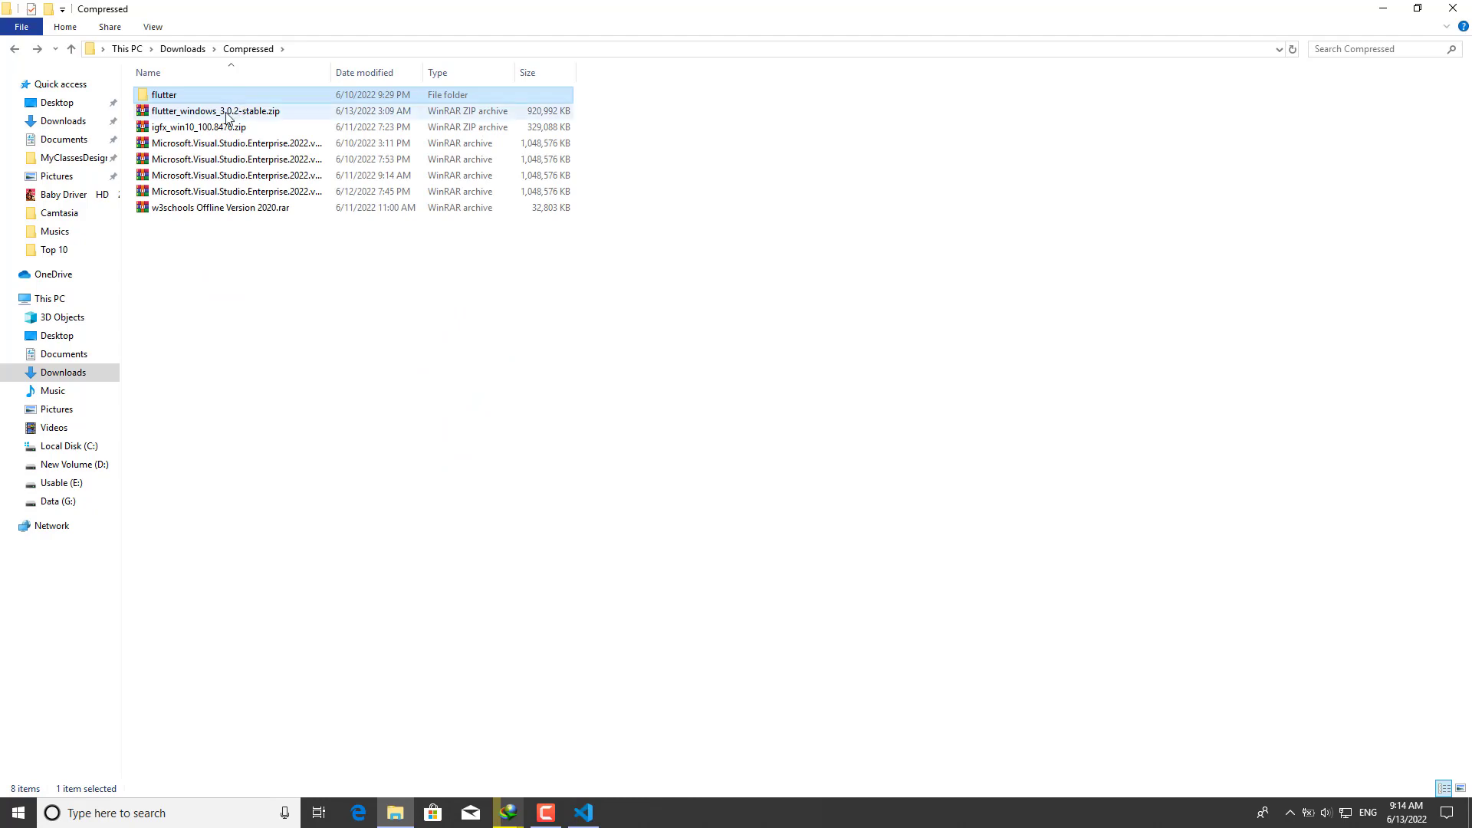
Copy the extracted flutter folder and open Local Disk (C:) as its destination.
{"action": "right_click", "coordinate": [217, 94]}
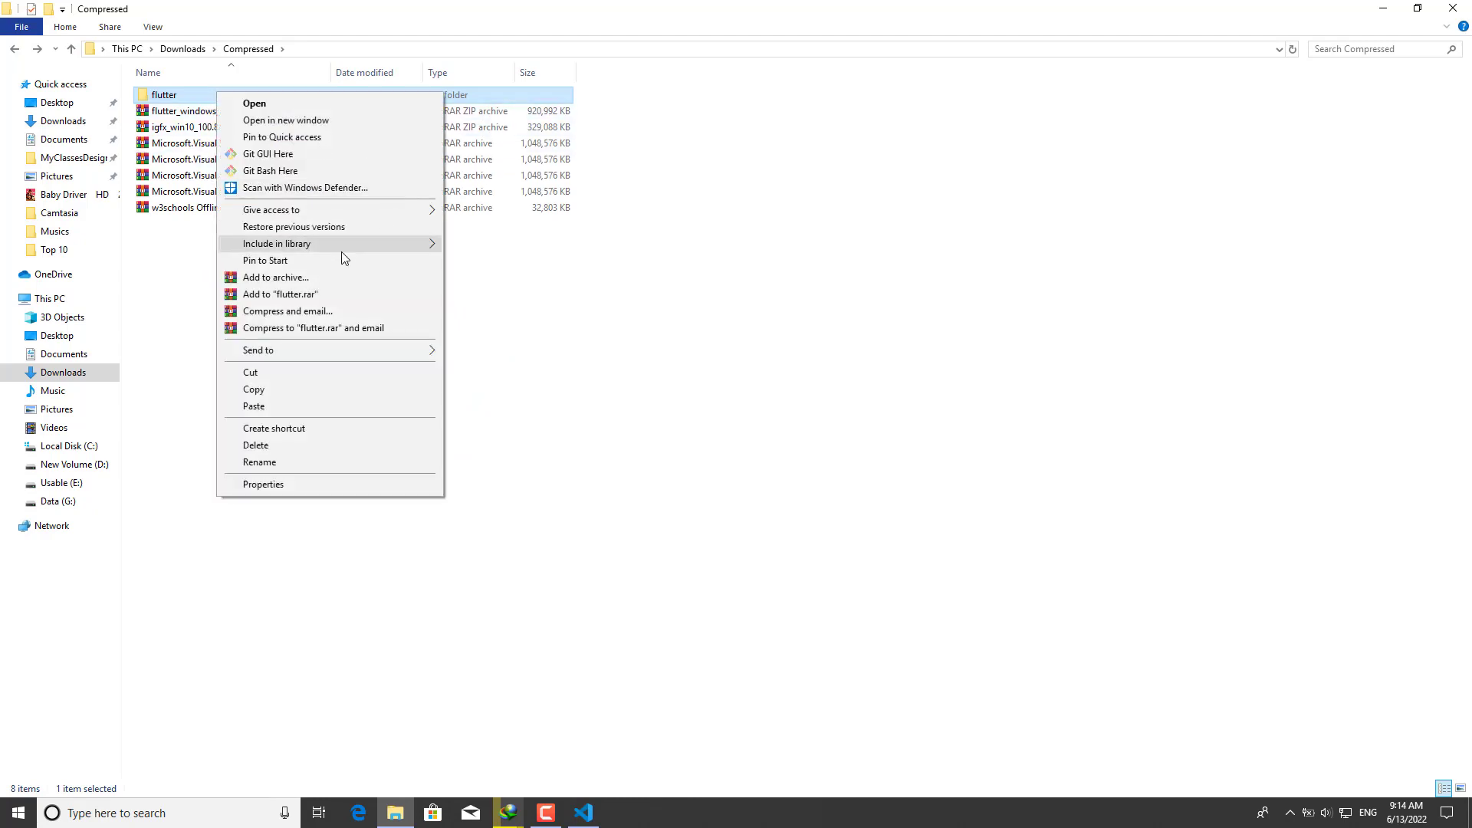
{"action": "left_click", "coordinate": [379, 392]}
{"action": "left_click", "coordinate": [47, 299]}
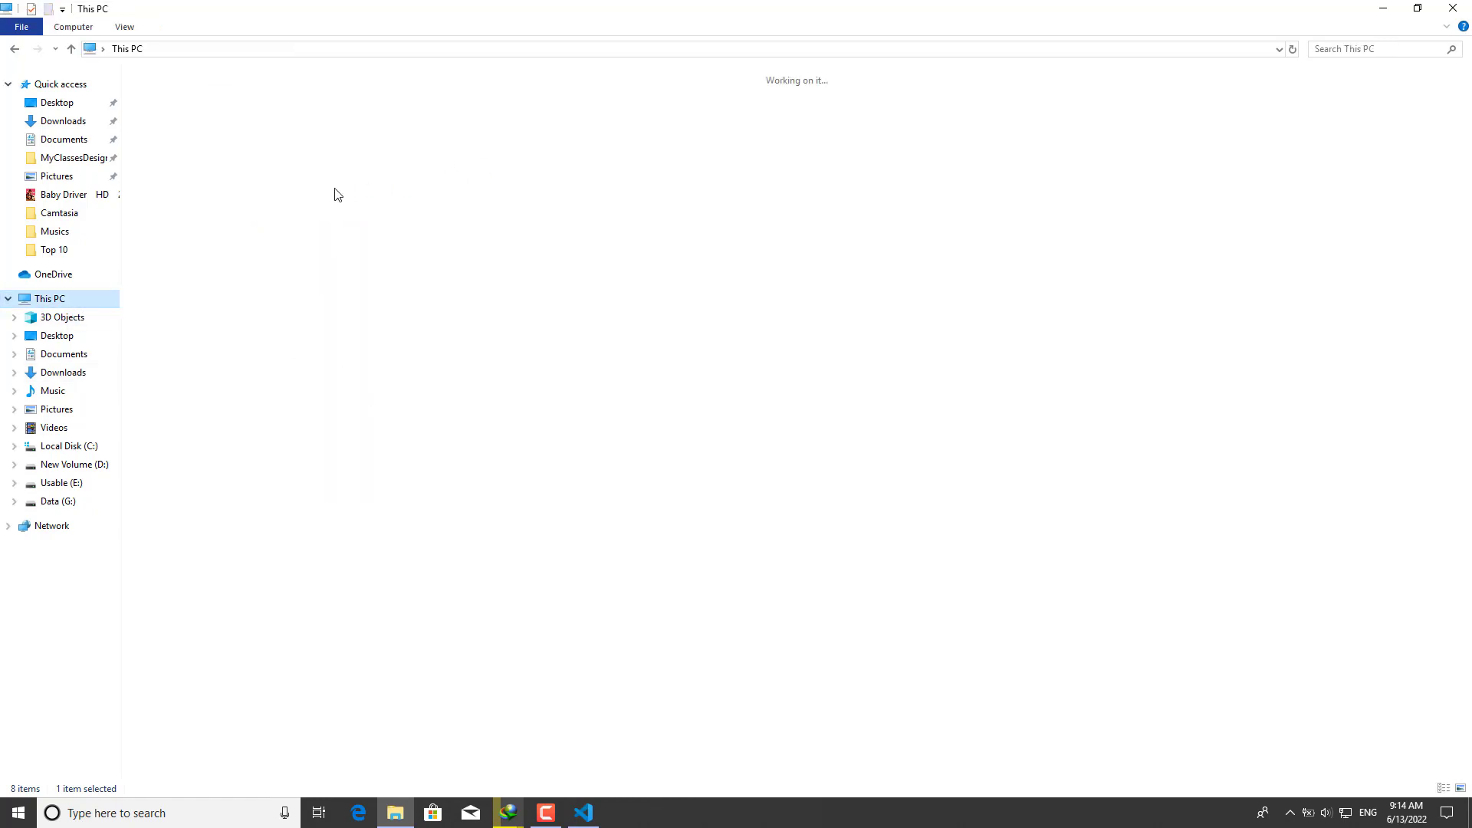
{"action": "double_click", "coordinate": [274, 214]}
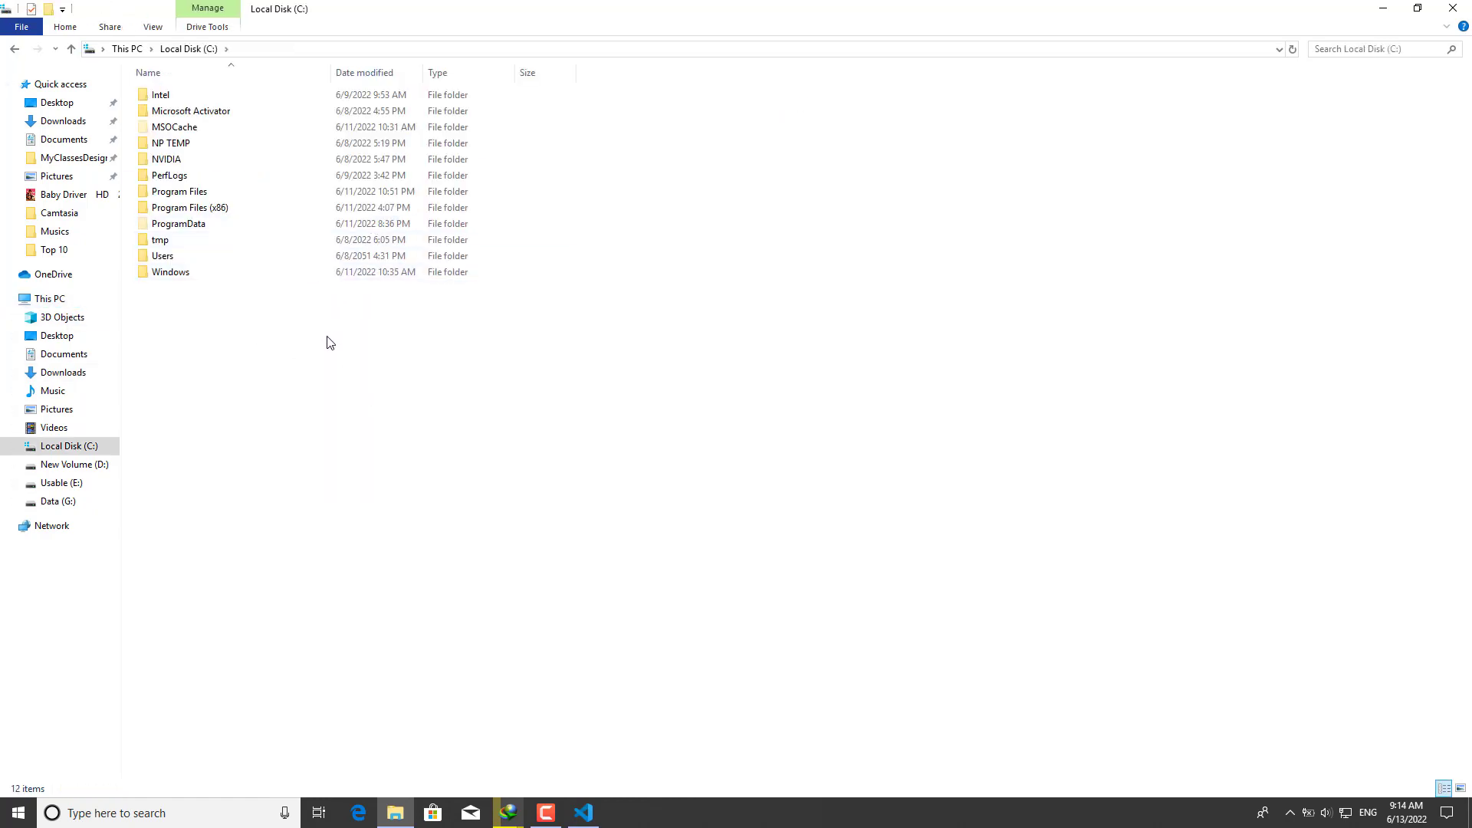
Create a folder named Programming on Local Disk (C:) and paste the copied flutter folder into it.
{"action": "right_click", "coordinate": [350, 349]}
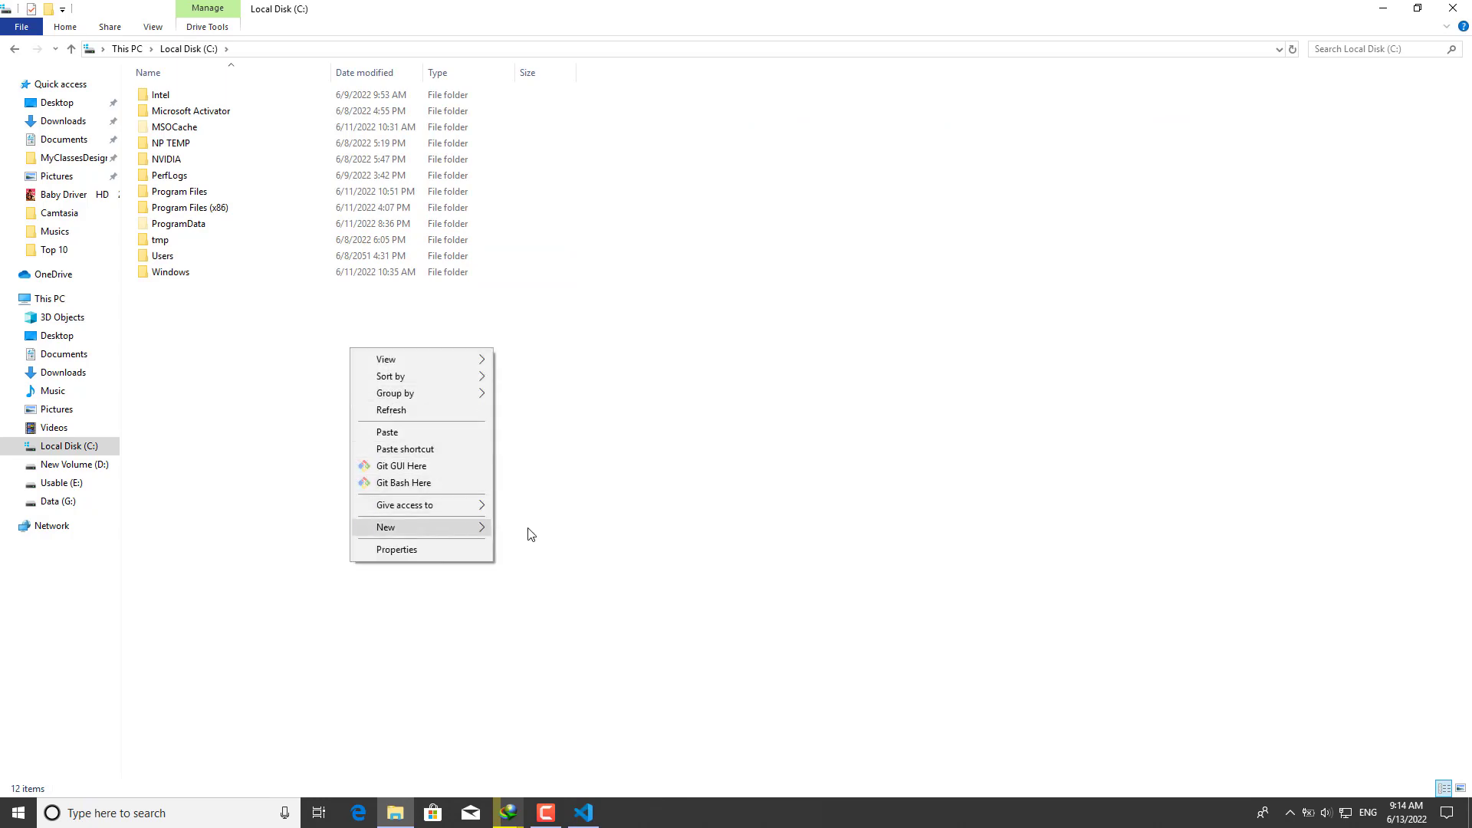
{"action": "left_click", "coordinate": [558, 522]}
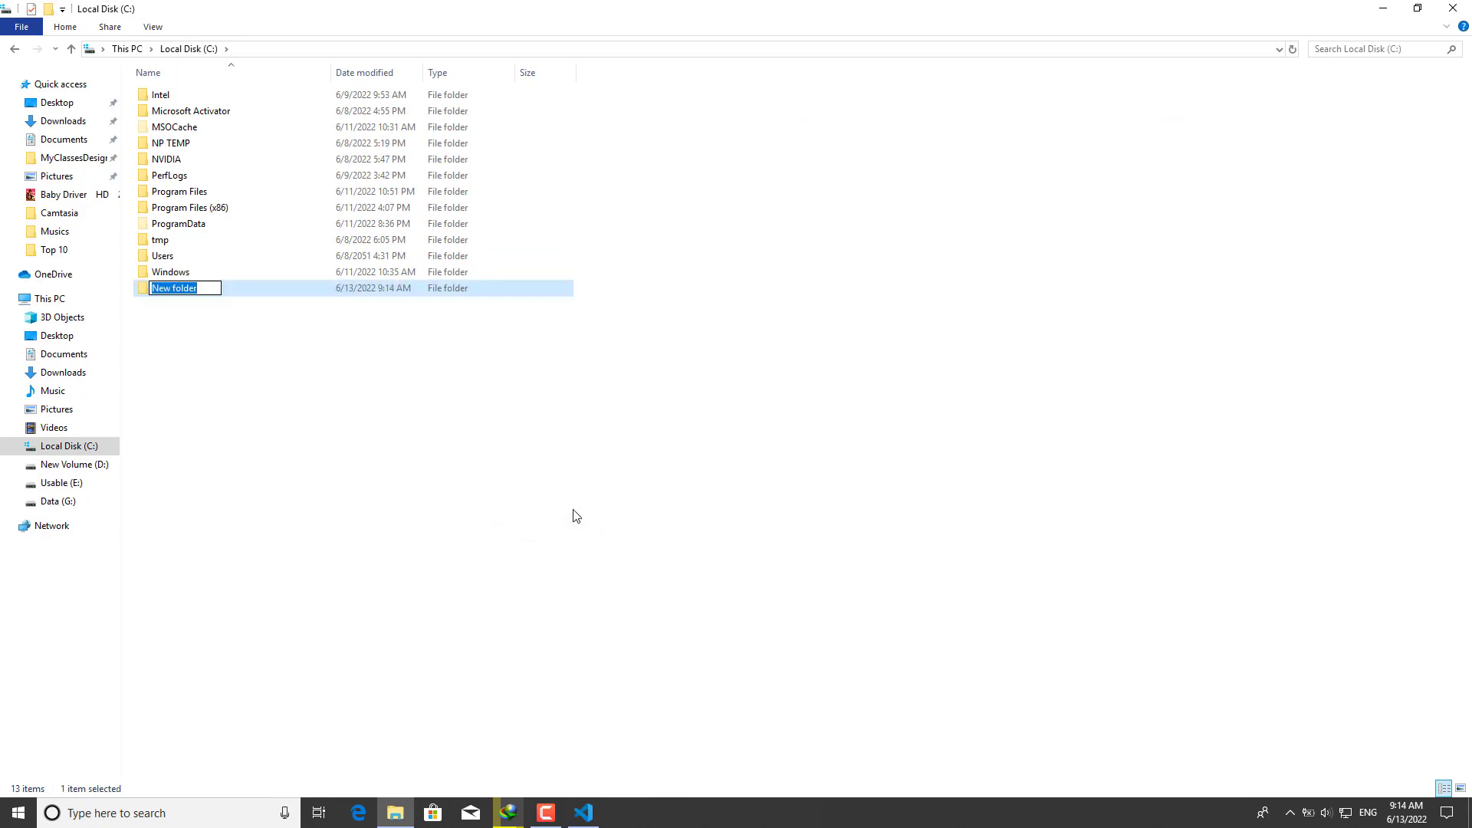
{"action": "type", "text": "Programming"}
{"action": "key", "text": "Return"}
{"action": "key", "text": "Return"}
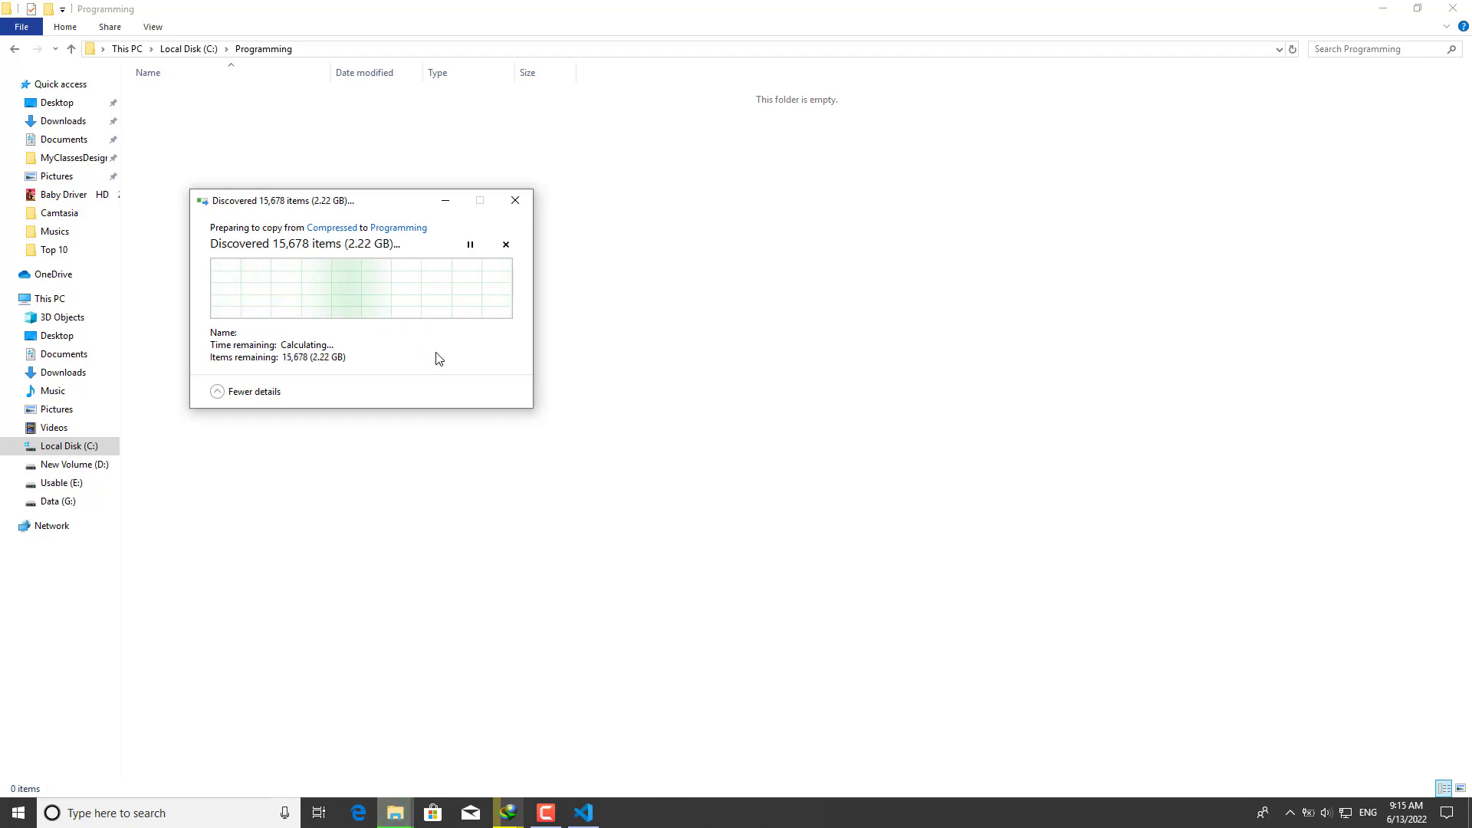
{"action": "left_click_drag", "start_coordinate": [383, 216], "coordinate": [458, 217]}
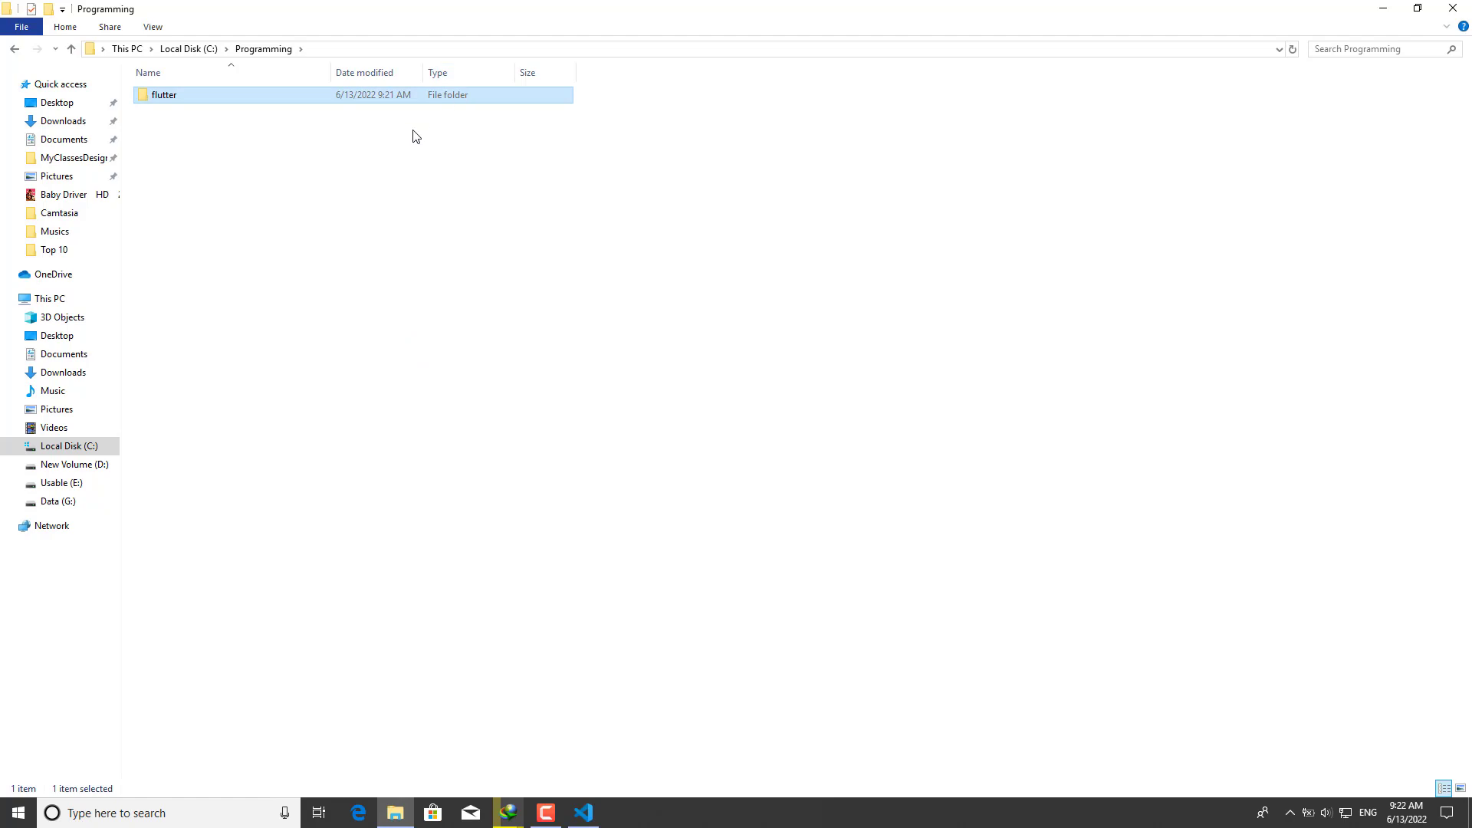
Check the contents of the flutter folder inside Programming and go back up to Local Disk (C:).
{"action": "double_click", "coordinate": [282, 98]}
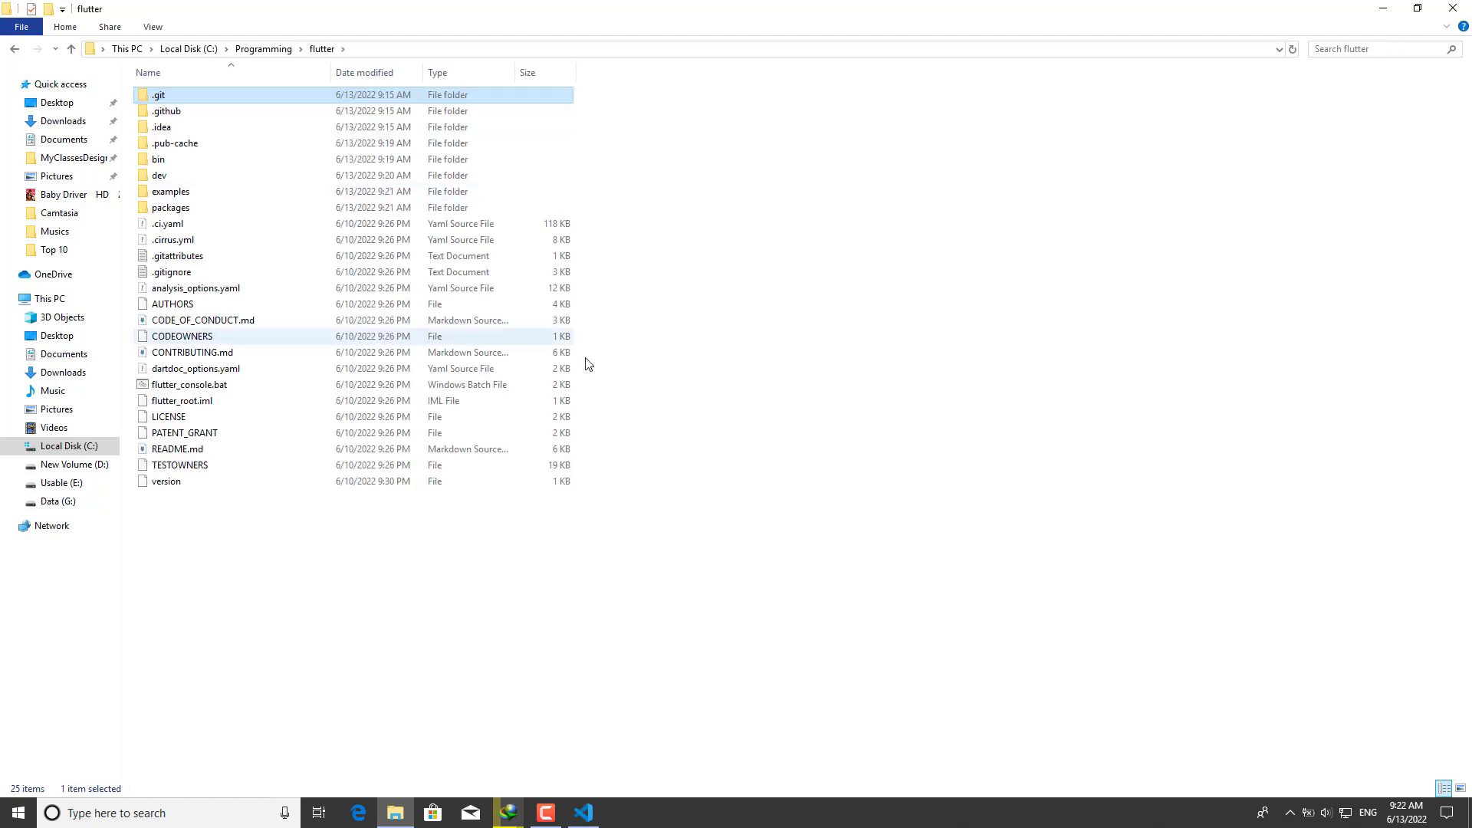
{"action": "key", "text": "alt+Left"}
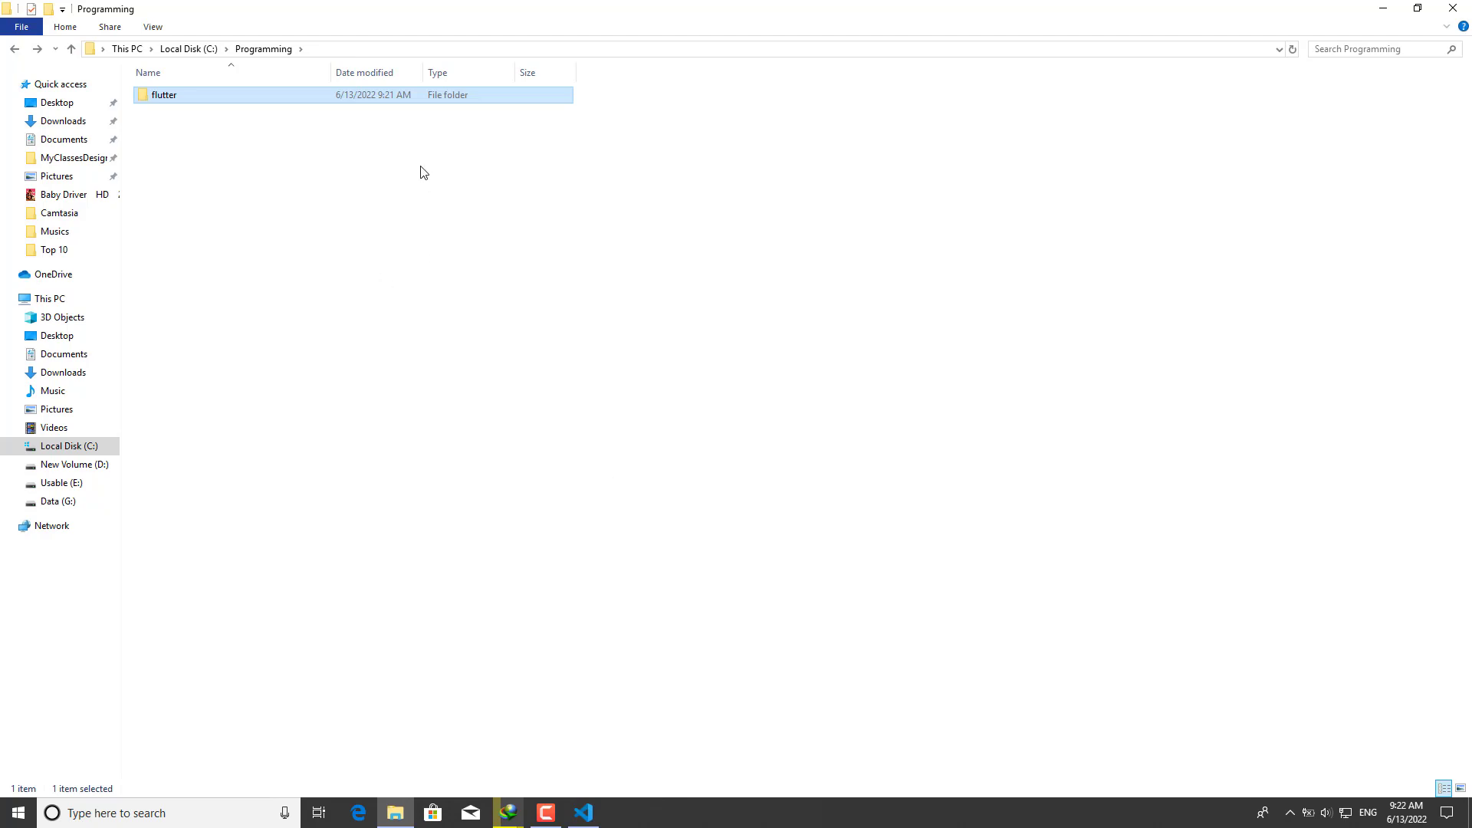
{"action": "left_click", "coordinate": [443, 257]}
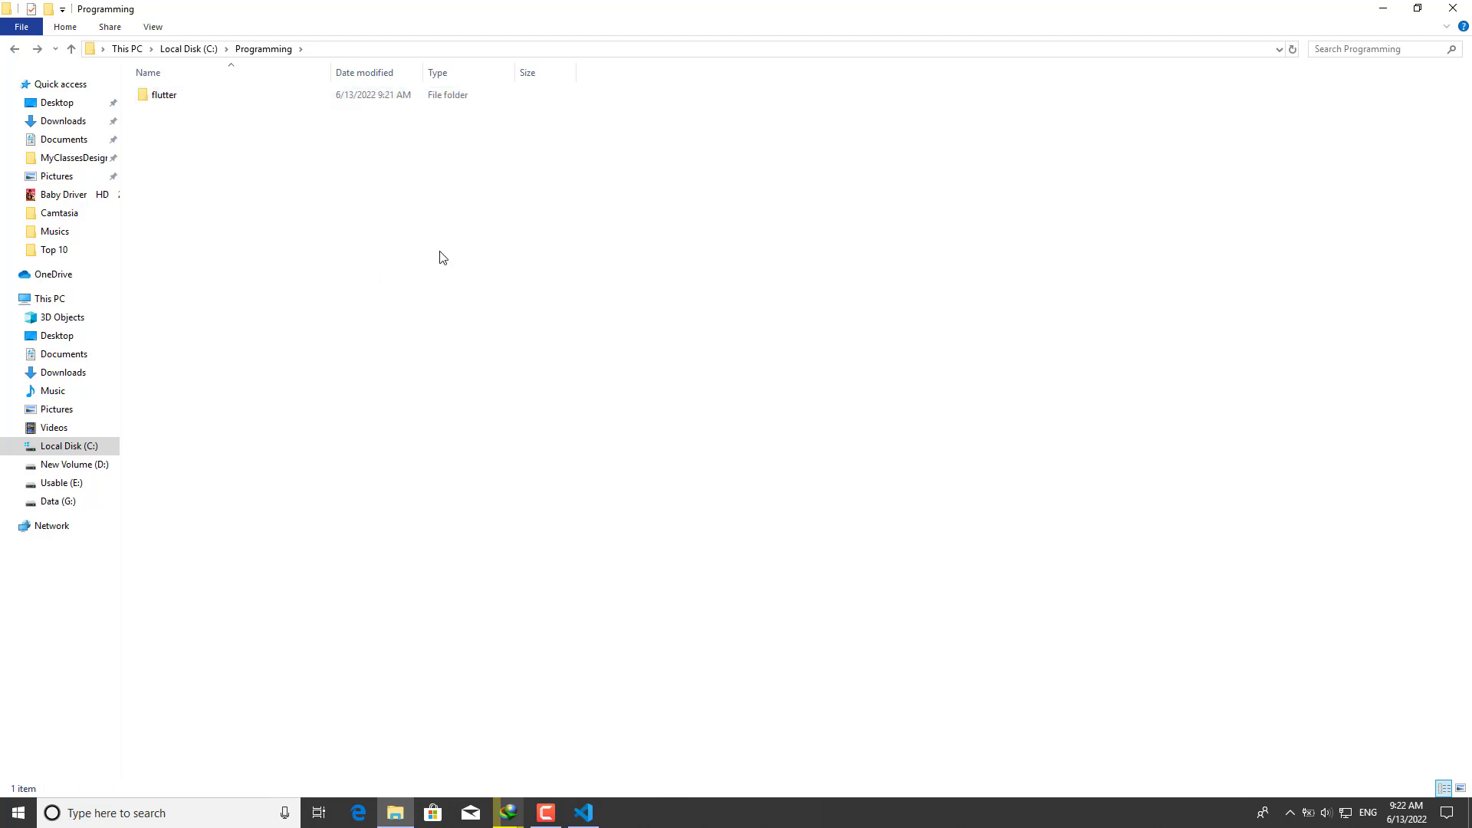
{"action": "key", "text": "alt+Up"}
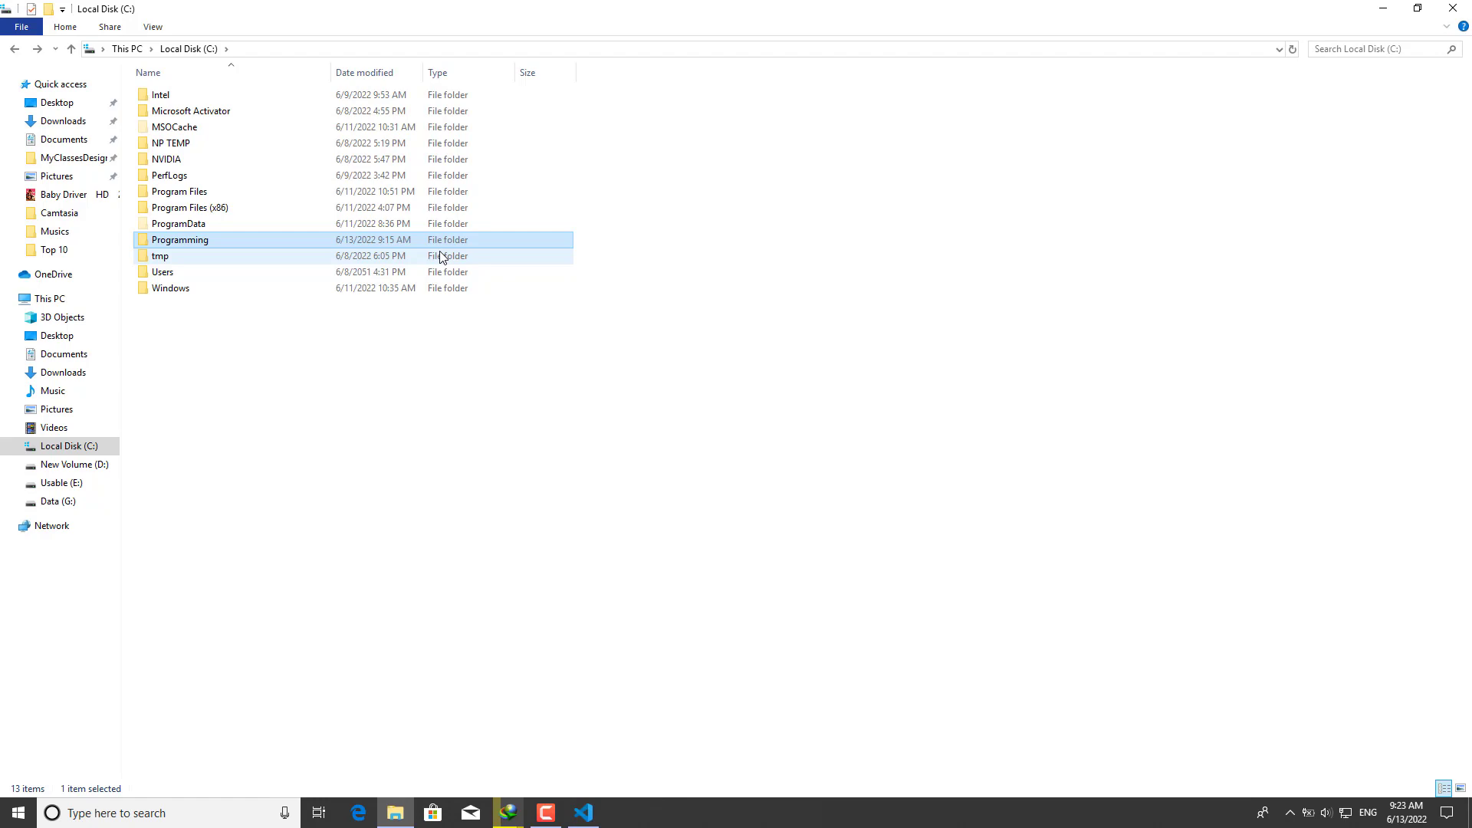
Open the system Path variable for editing in the Windows environment variables and start a new entry.
{"action": "key", "text": "super"}
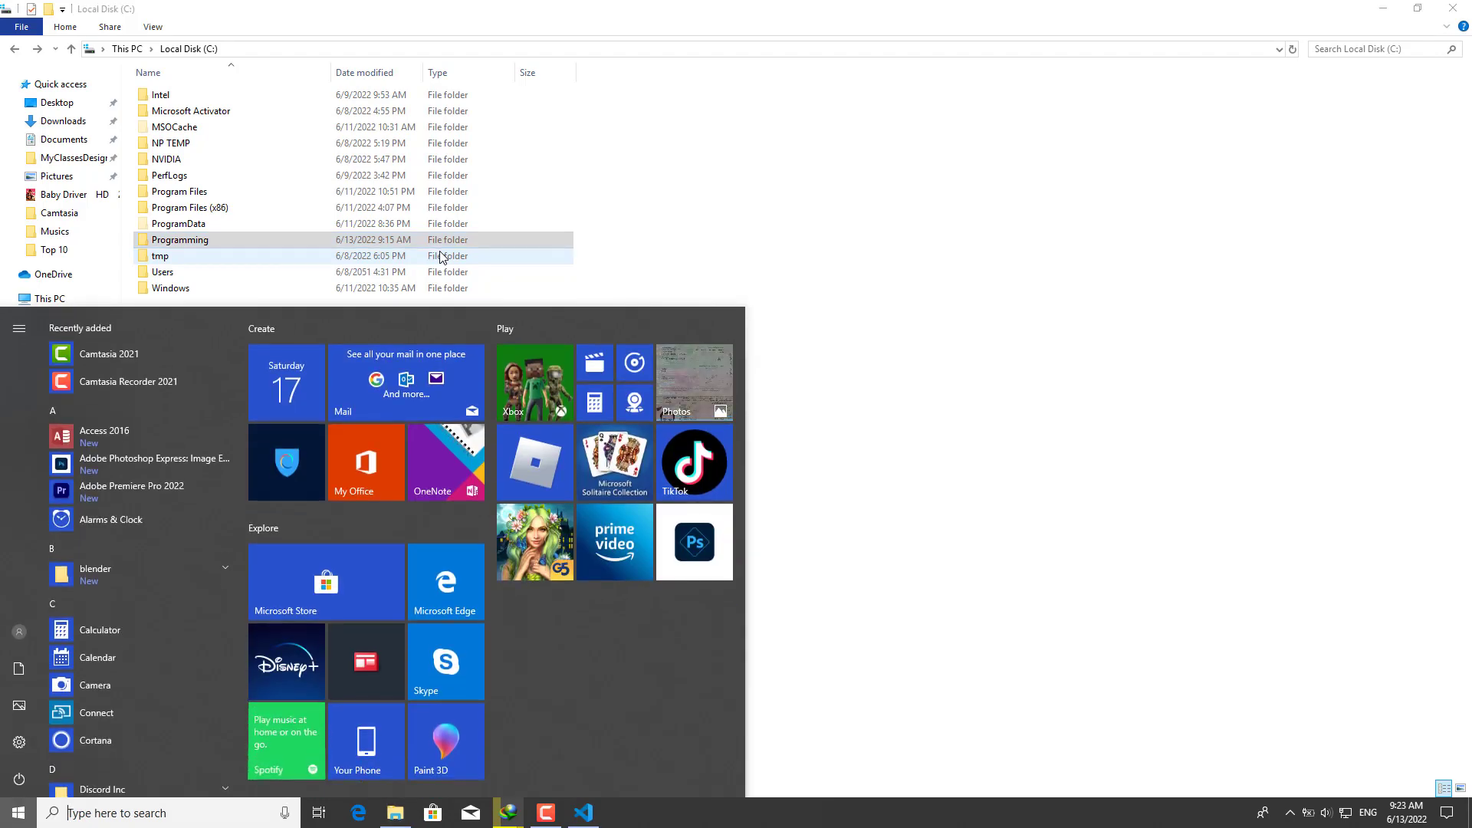
{"action": "type", "text": "path"}
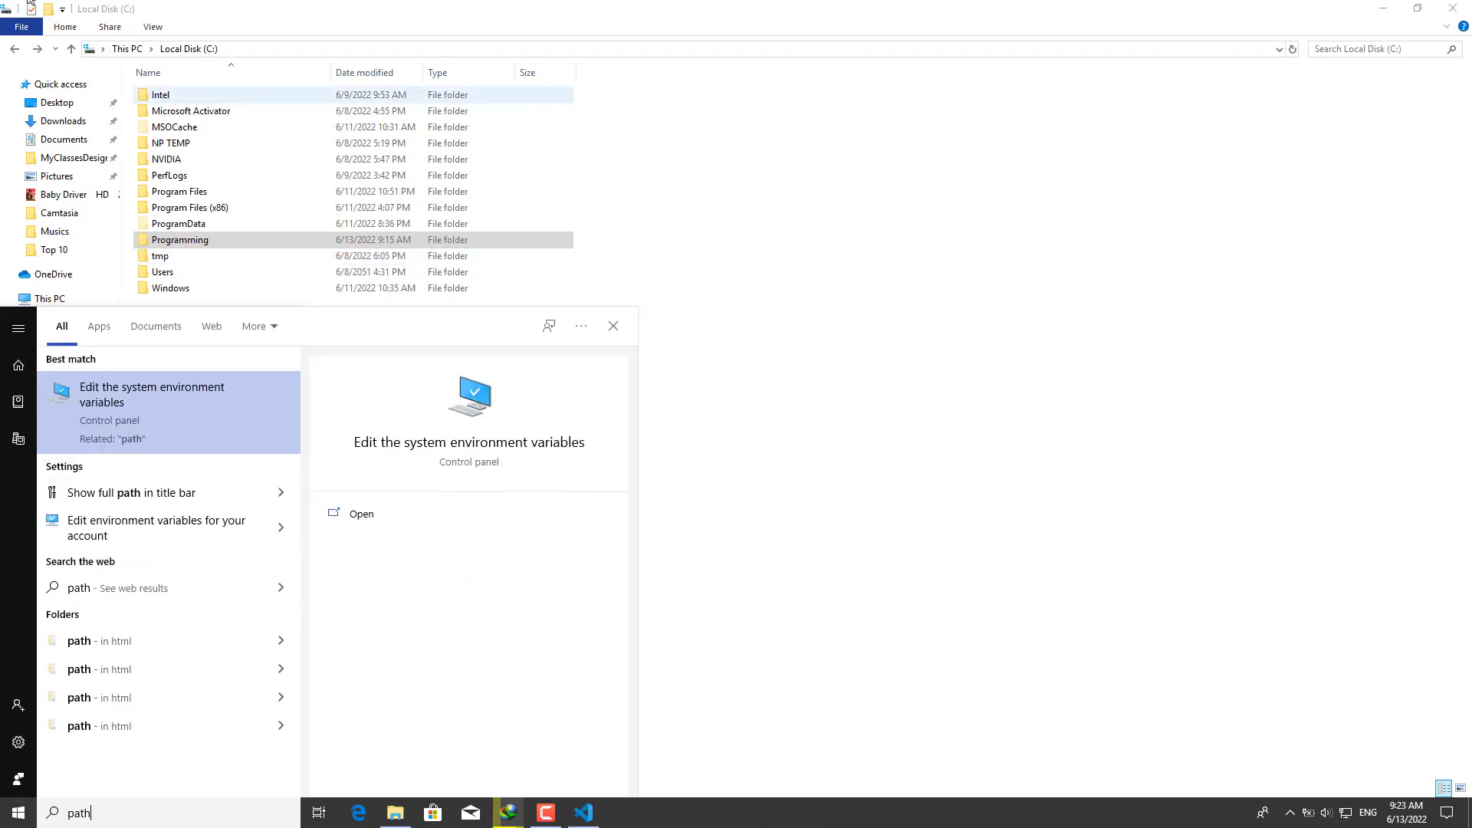
{"action": "left_click", "coordinate": [224, 417]}
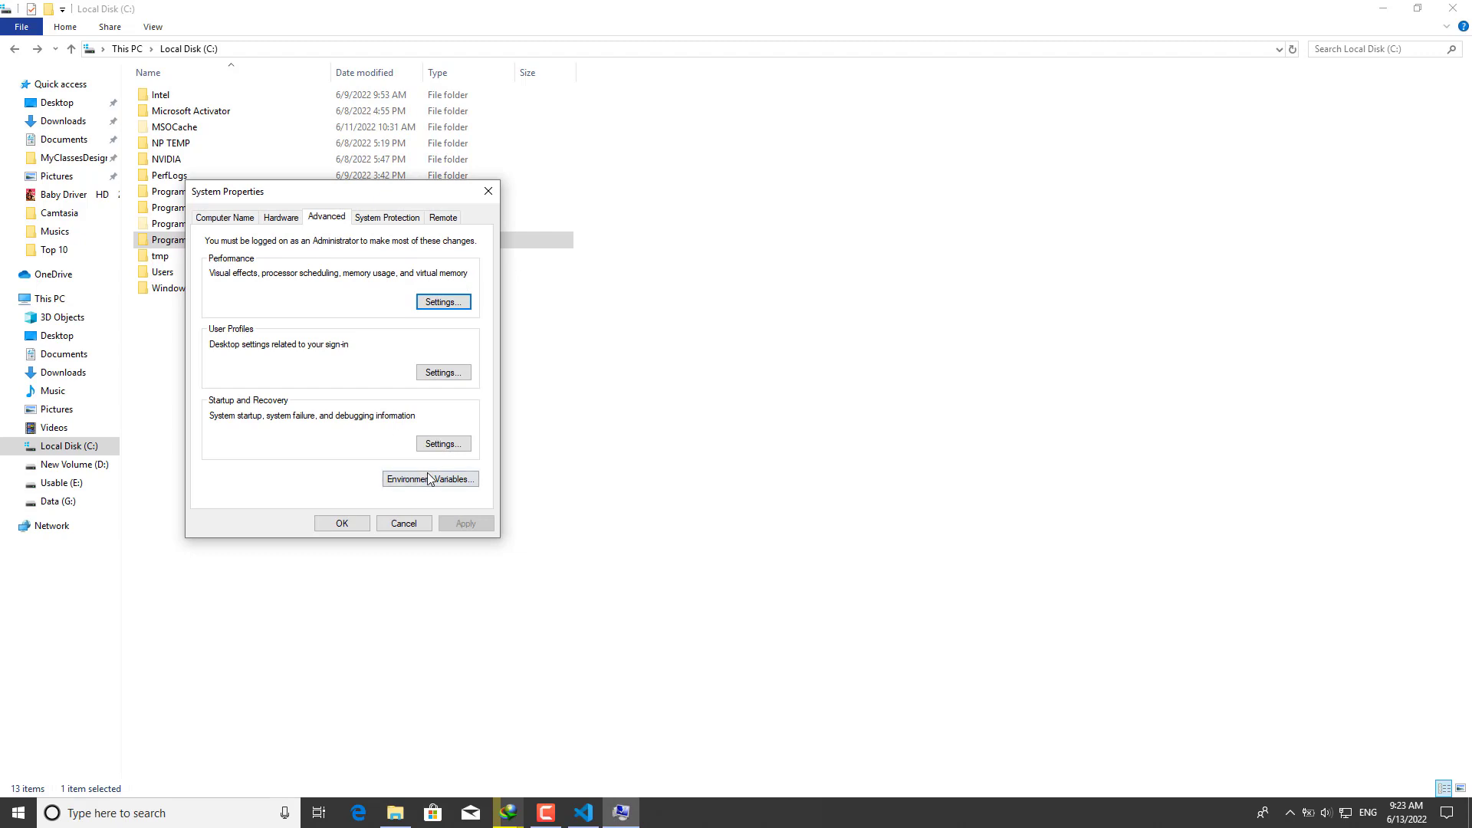
{"action": "left_click", "coordinate": [430, 479]}
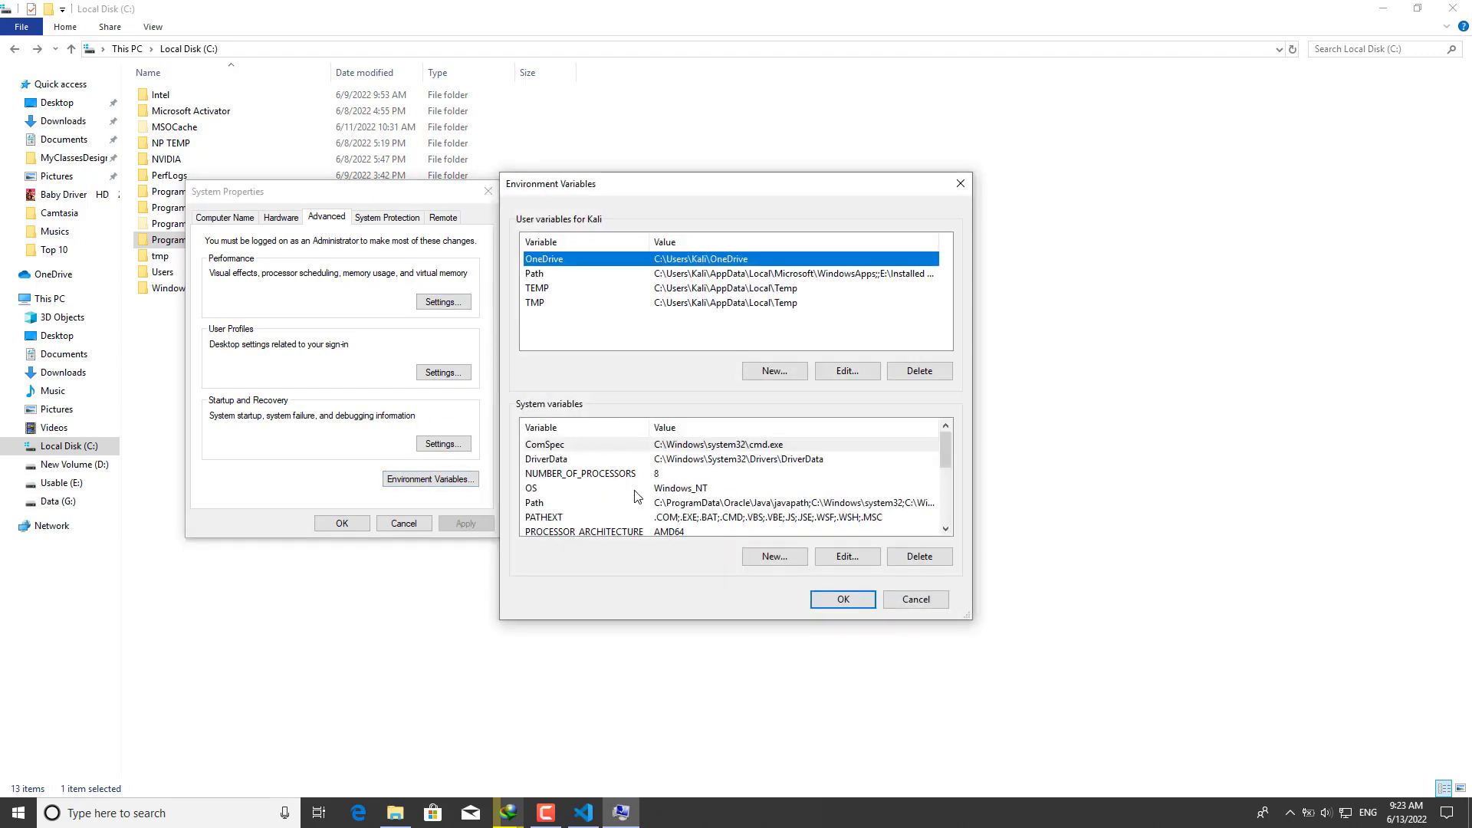
{"action": "left_click", "coordinate": [644, 506]}
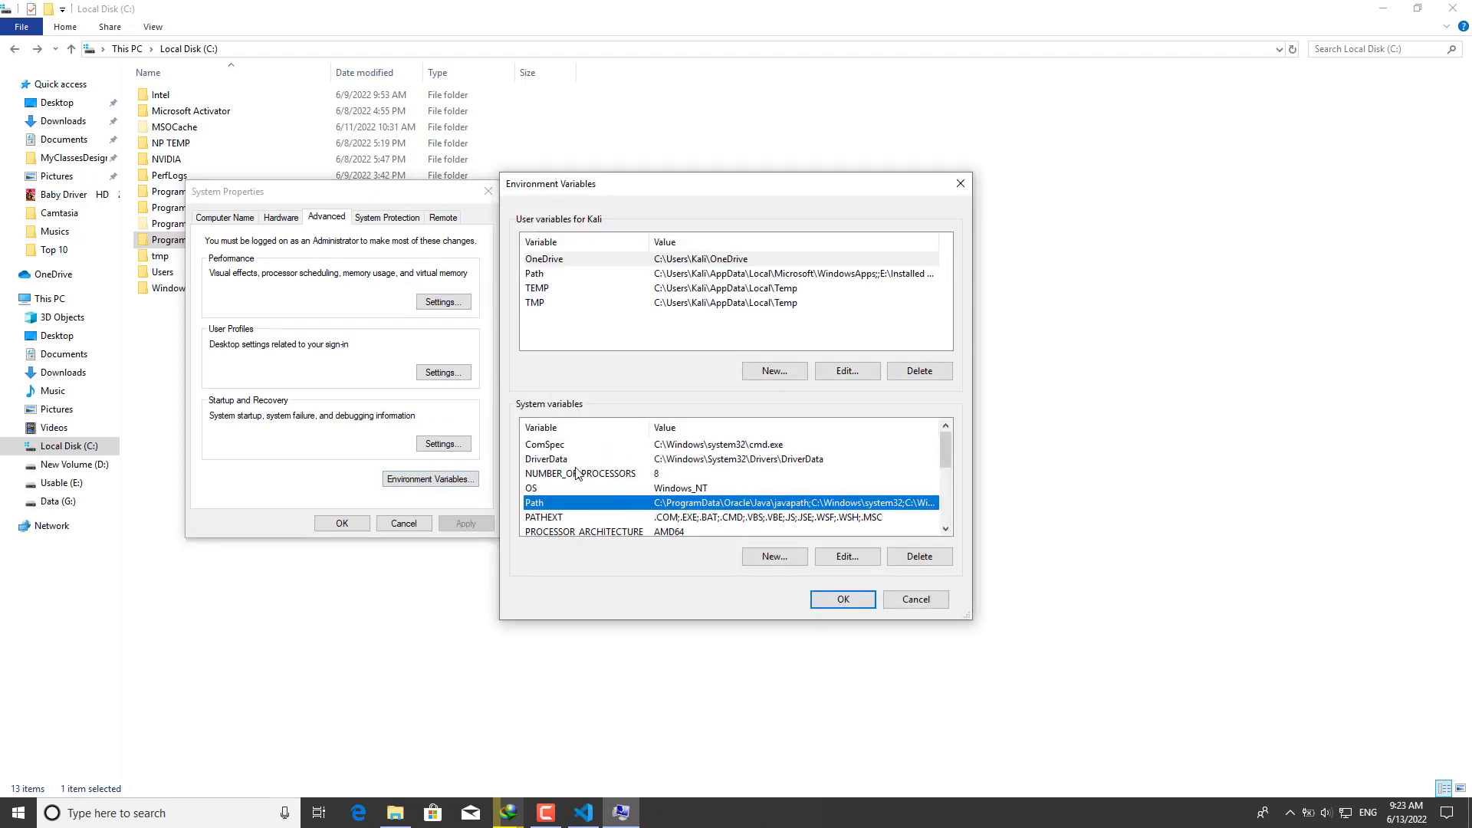
{"action": "double_click", "coordinate": [594, 506]}
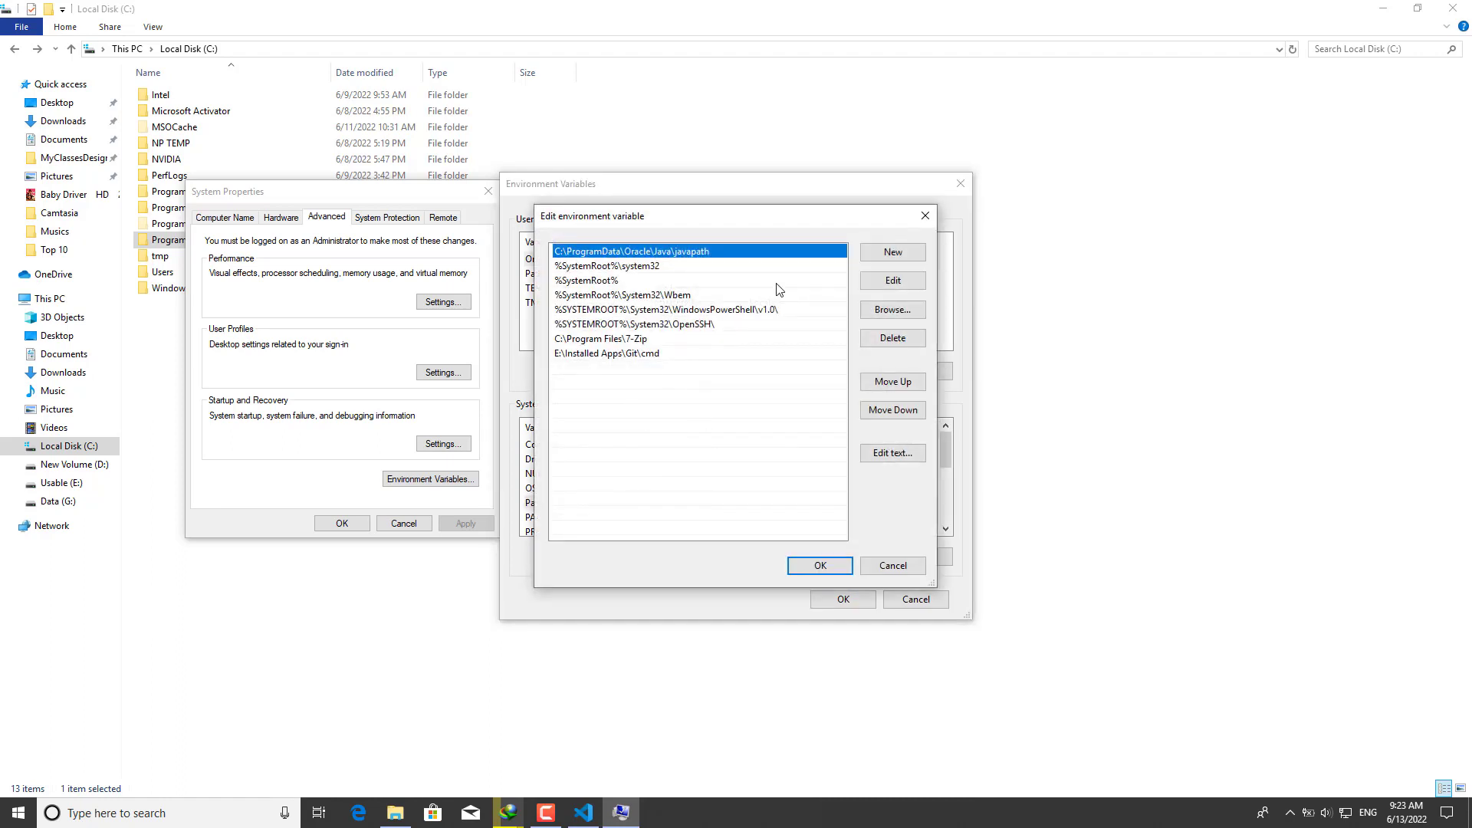
{"action": "left_click", "coordinate": [889, 253]}
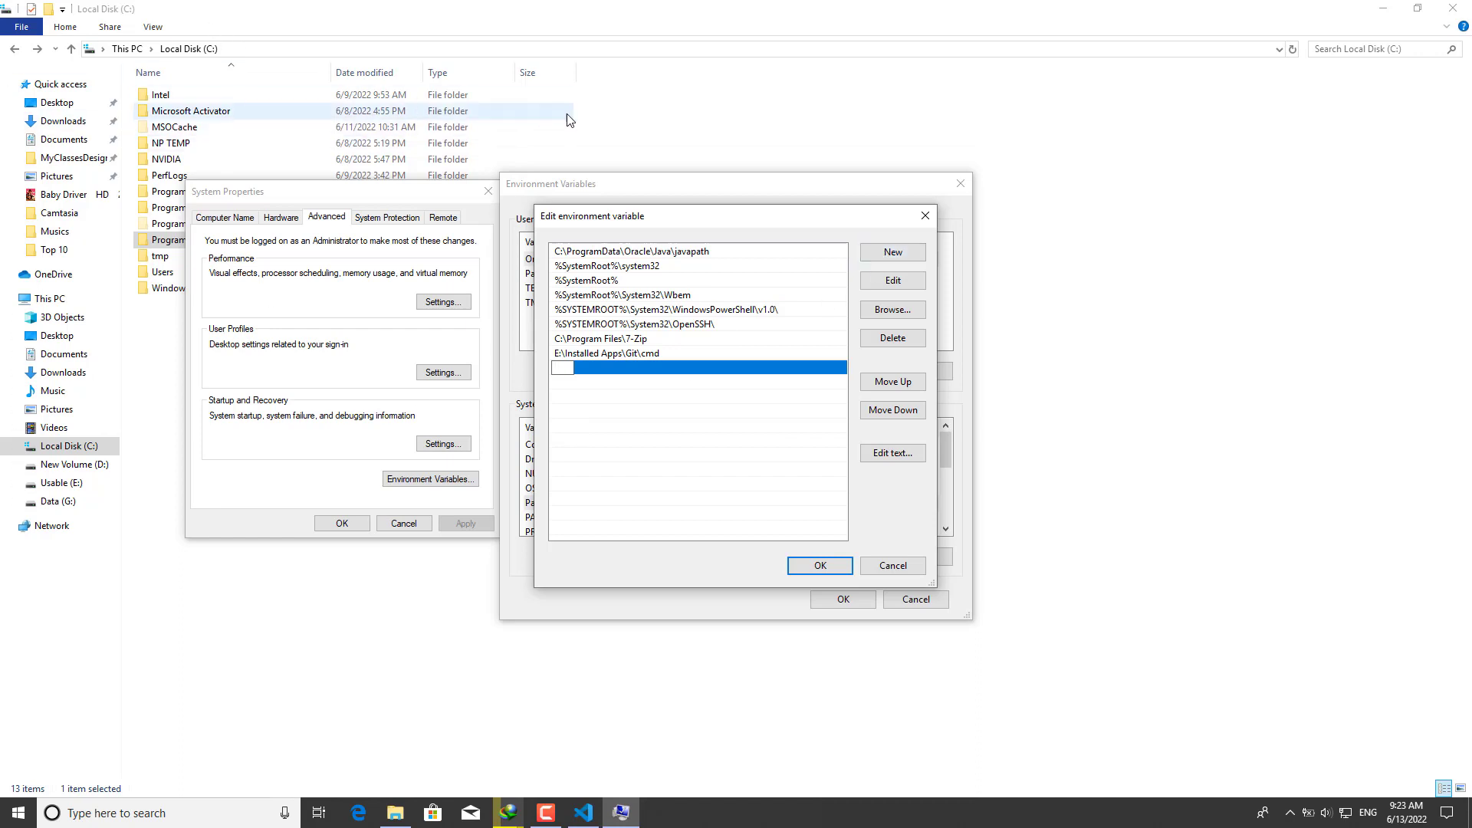
Browse to the bin folder inside C:\Programming\flutter in File Explorer and copy its full path.
{"action": "left_click", "coordinate": [606, 119]}
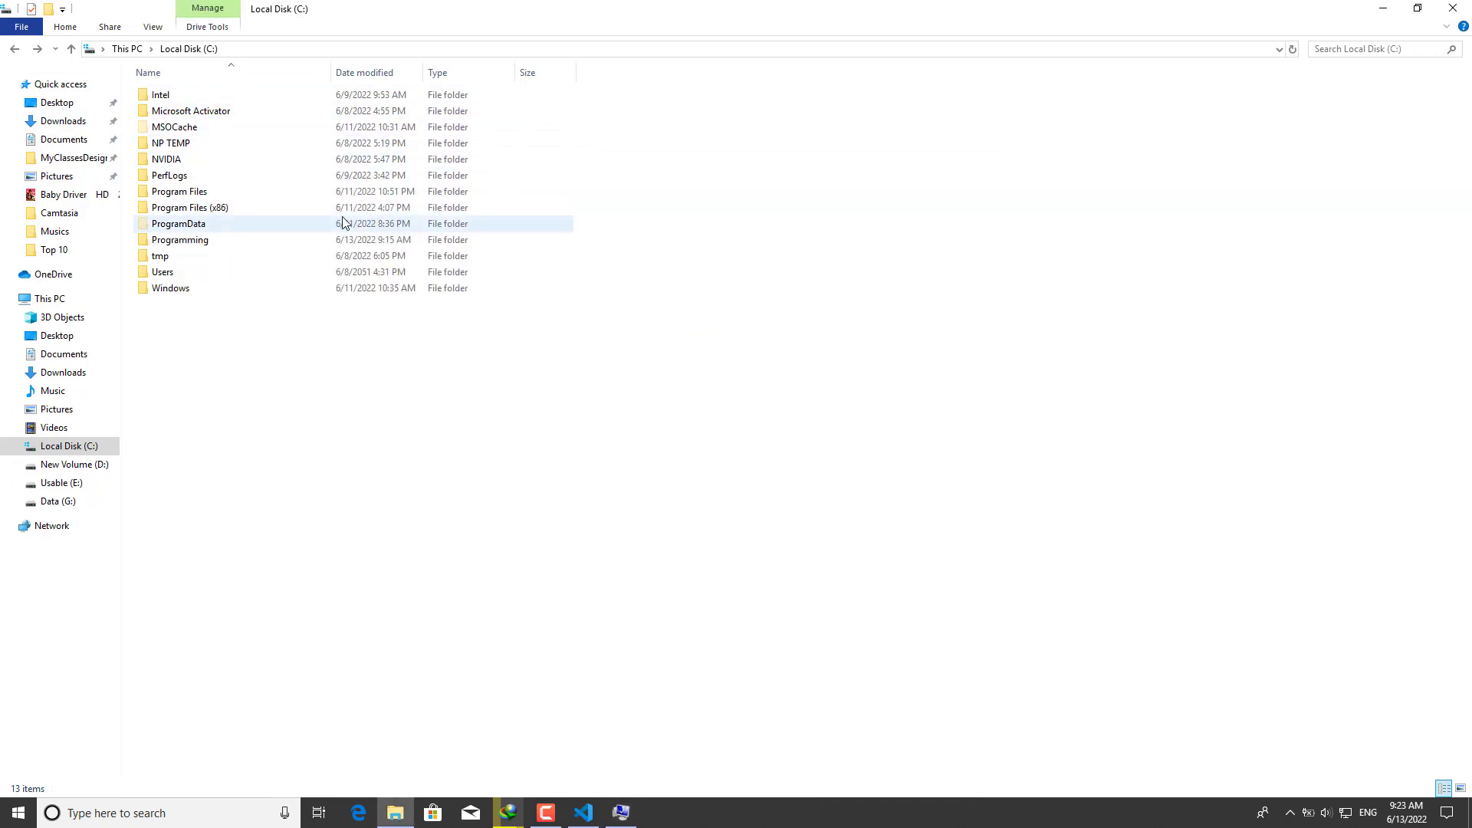
{"action": "double_click", "coordinate": [277, 242]}
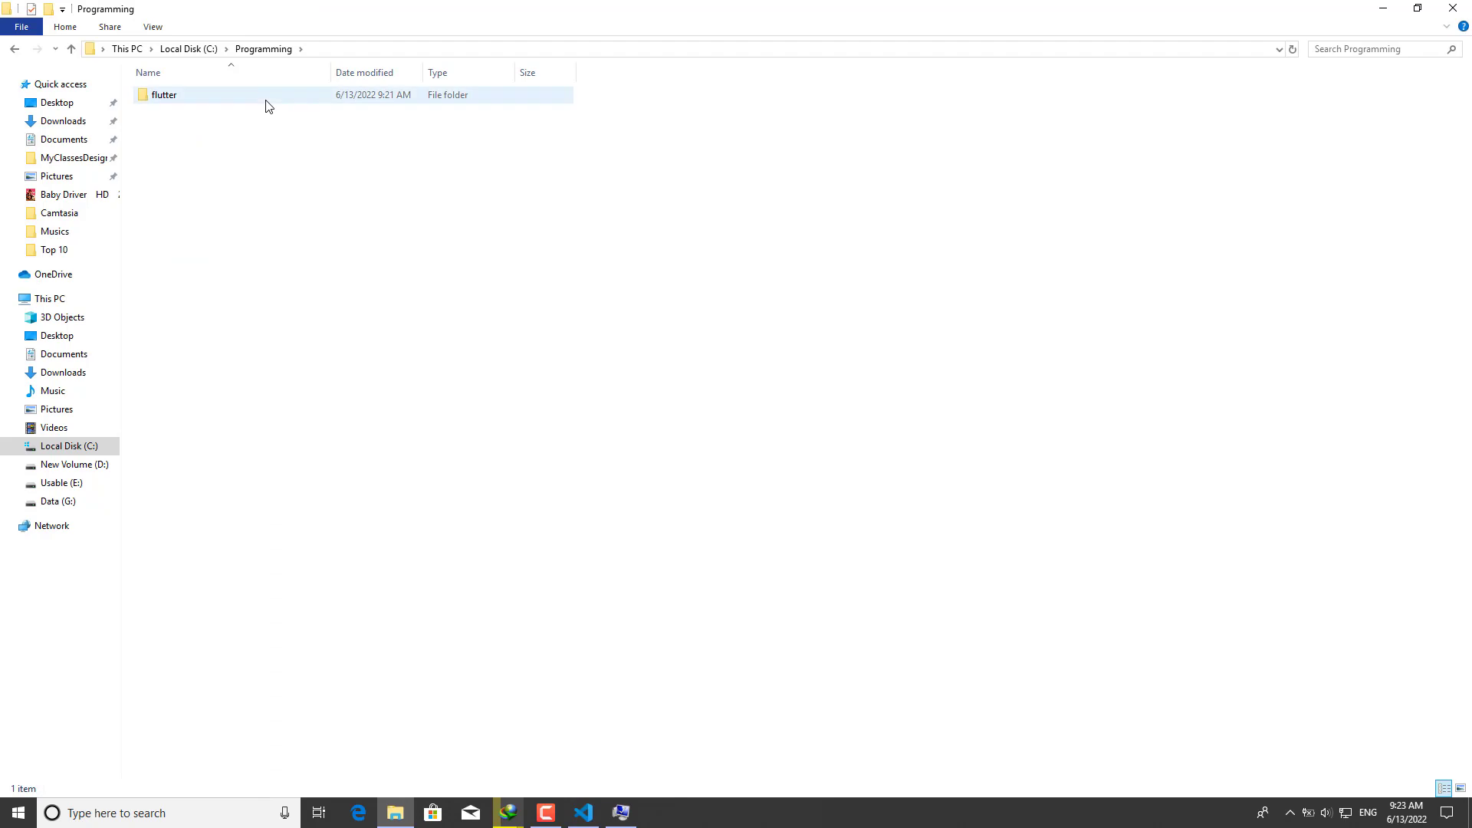
{"action": "left_click", "coordinate": [265, 100]}
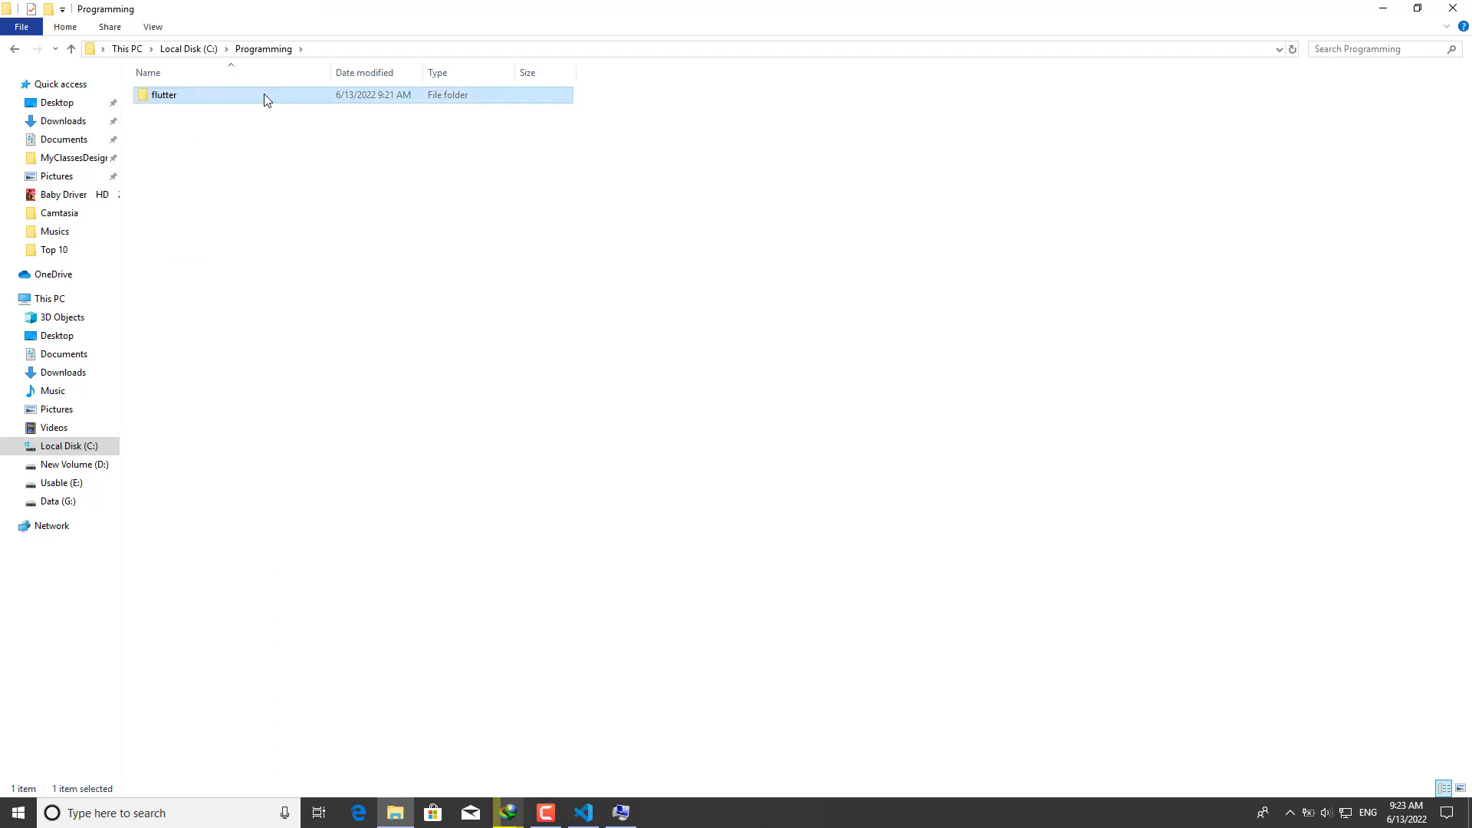
{"action": "double_click", "coordinate": [264, 95]}
{"action": "key", "text": "d"}
{"action": "key", "text": "b"}
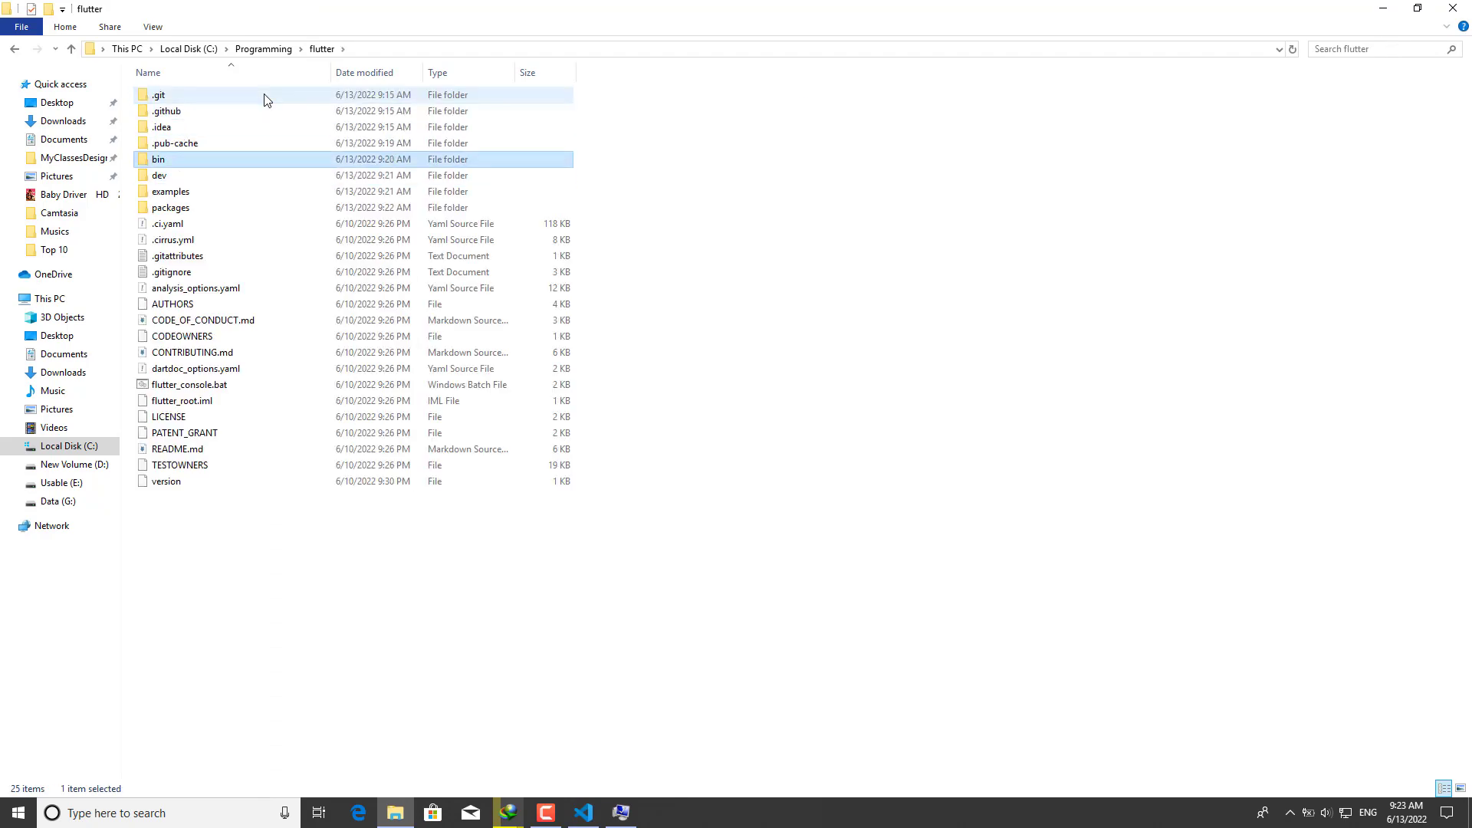
{"action": "key", "text": "Return"}
{"action": "left_click", "coordinate": [605, 49]}
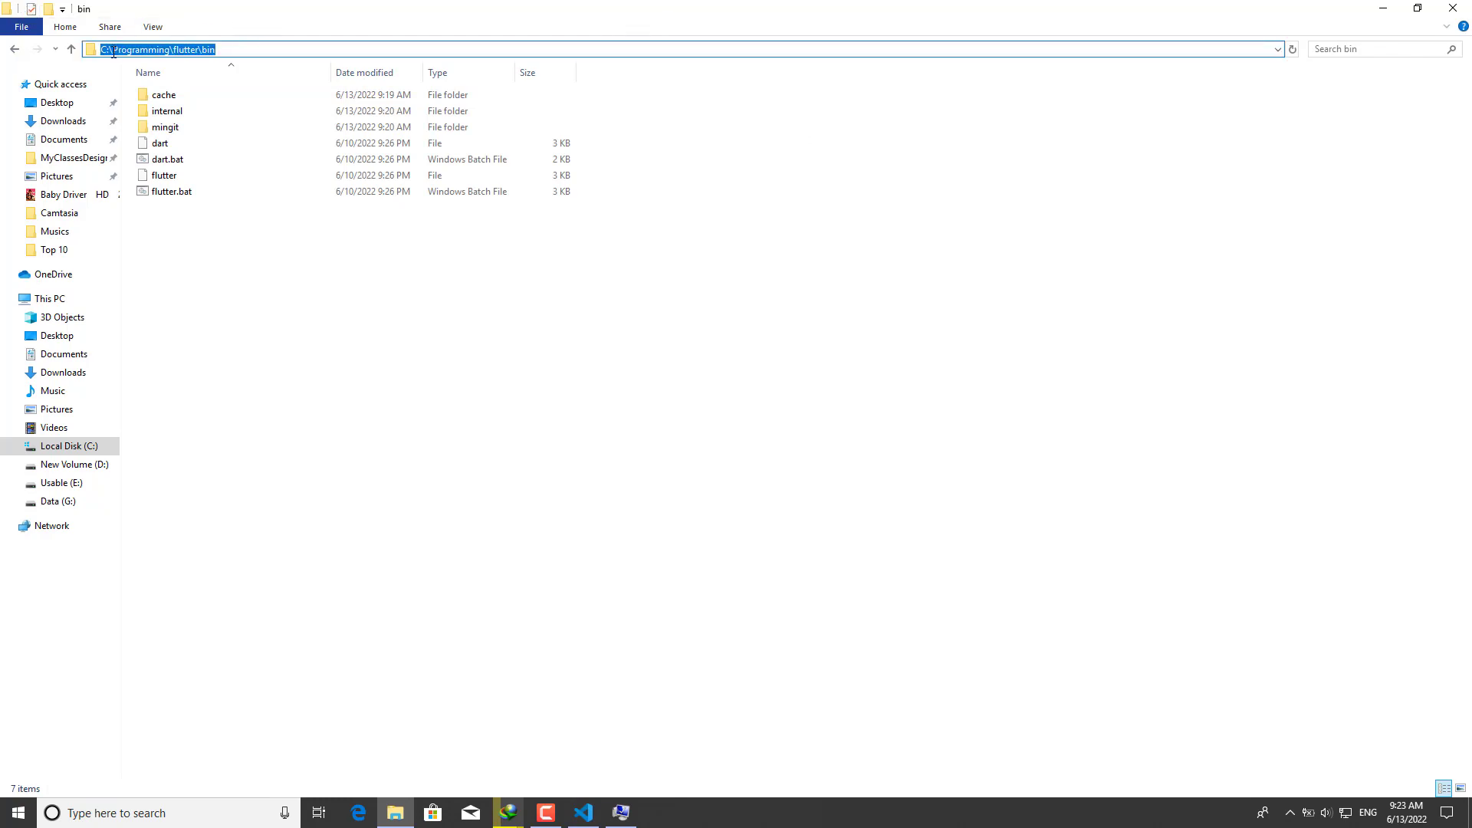
{"action": "right_click", "coordinate": [123, 52]}
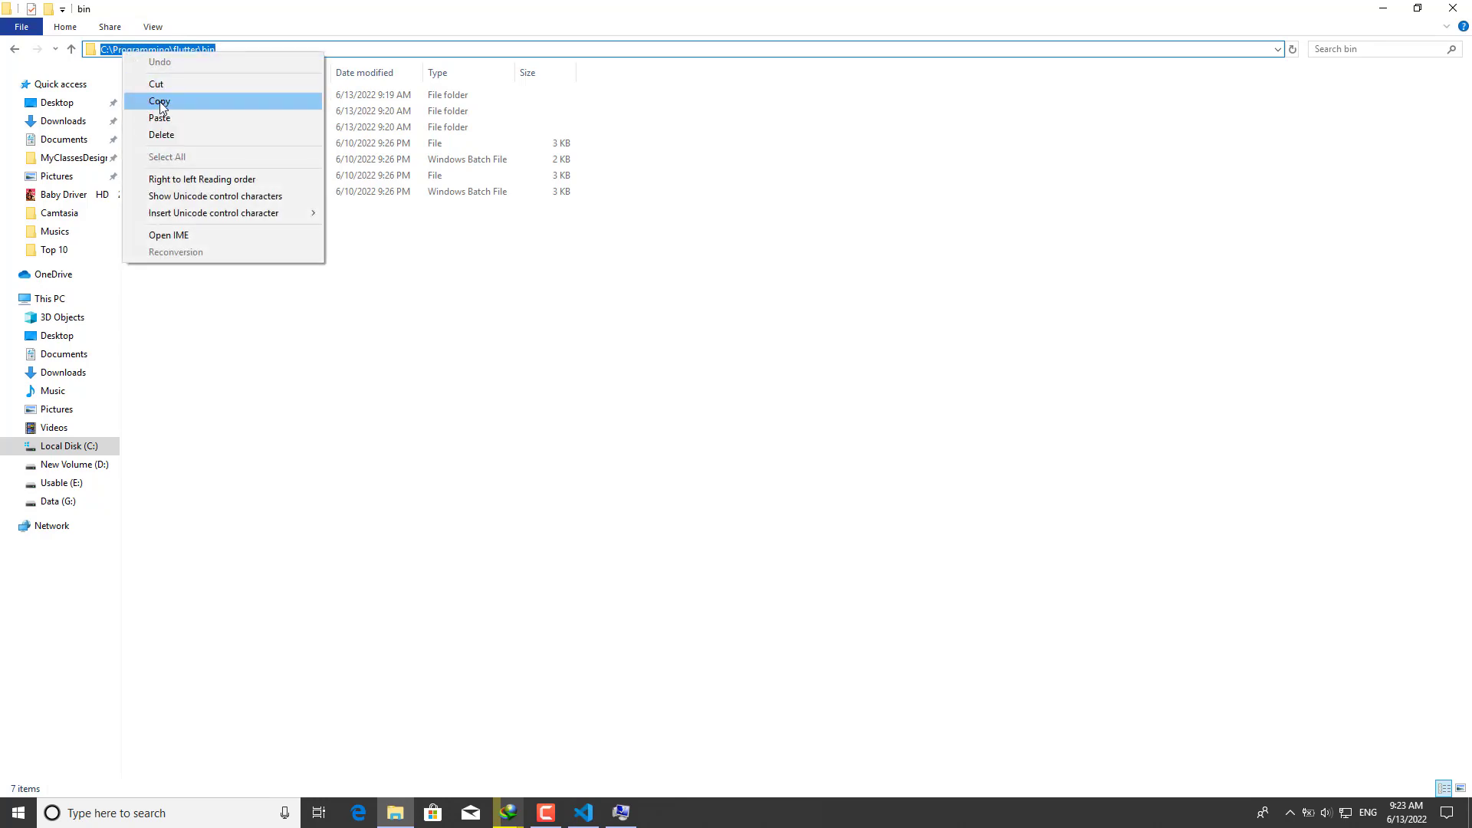
{"action": "left_click", "coordinate": [151, 99]}
Add the copied path C:\Programming\flutter\bin as a new entry in the system Path variable and save the environment settings.
{"action": "left_click", "coordinate": [621, 812]}
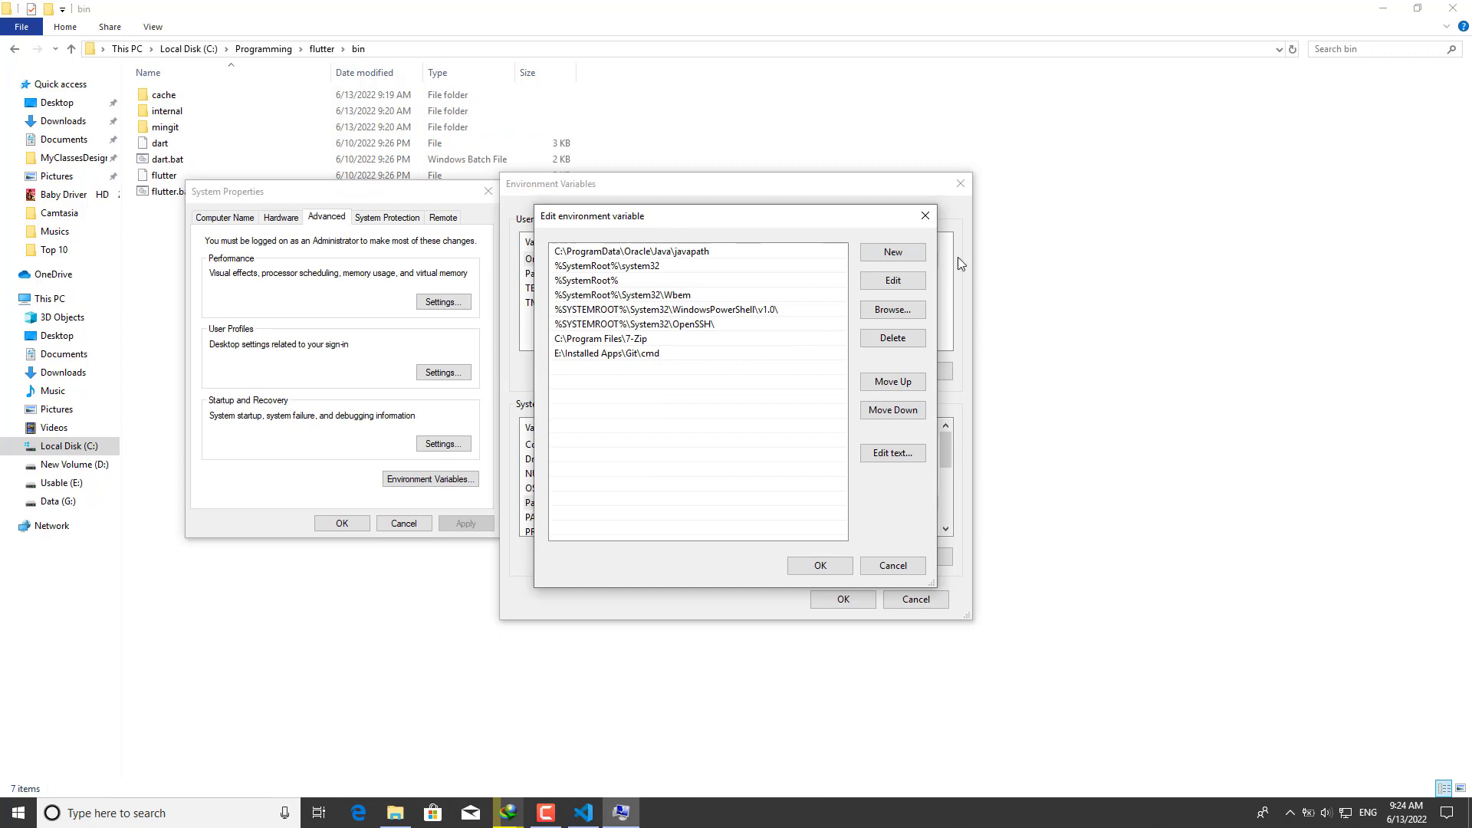
{"action": "left_click", "coordinate": [900, 256]}
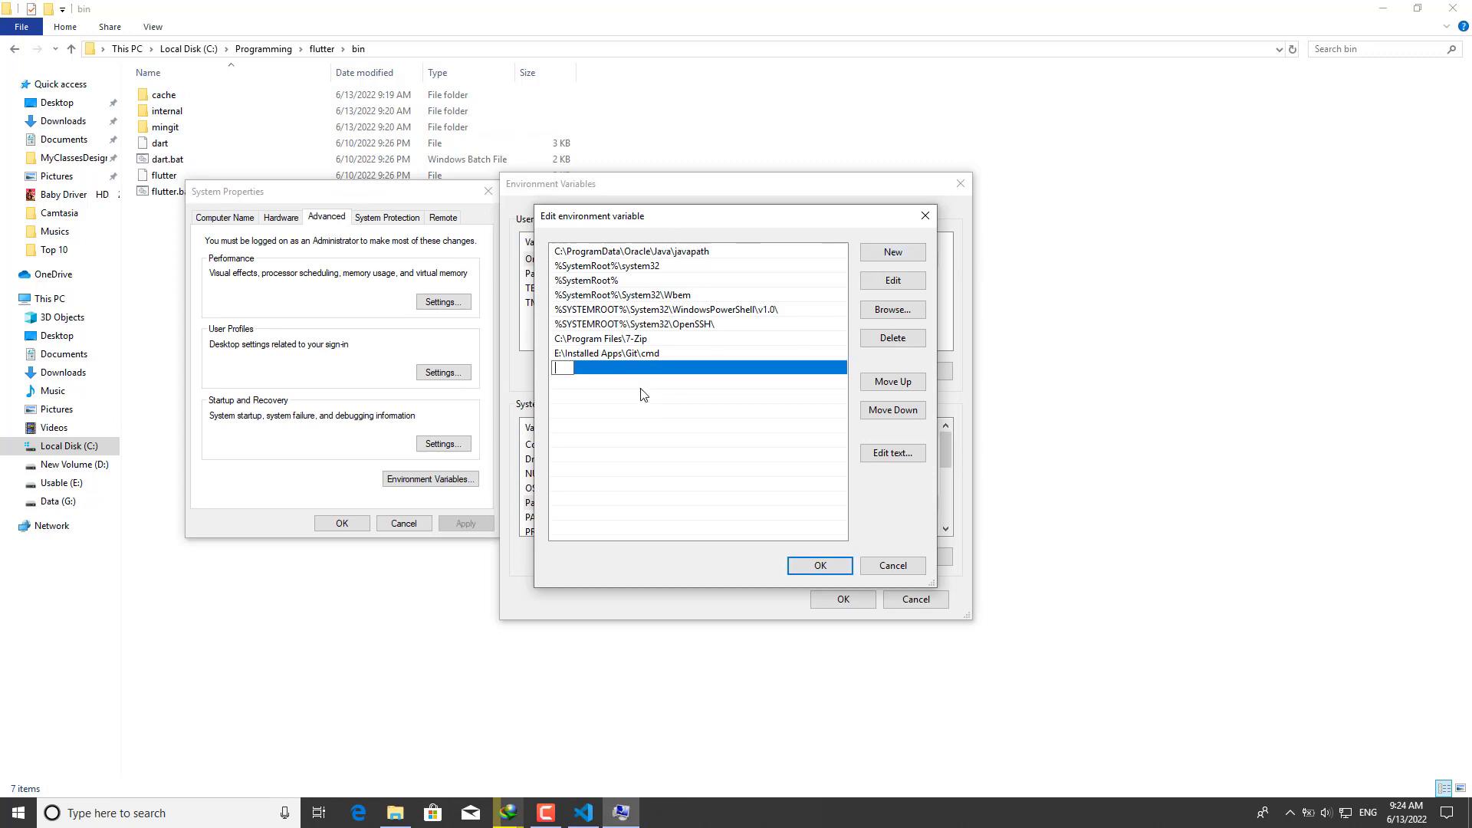
{"action": "key", "text": "ctrl+v"}
{"action": "key", "text": "Return"}
{"action": "left_click", "coordinate": [820, 567]}
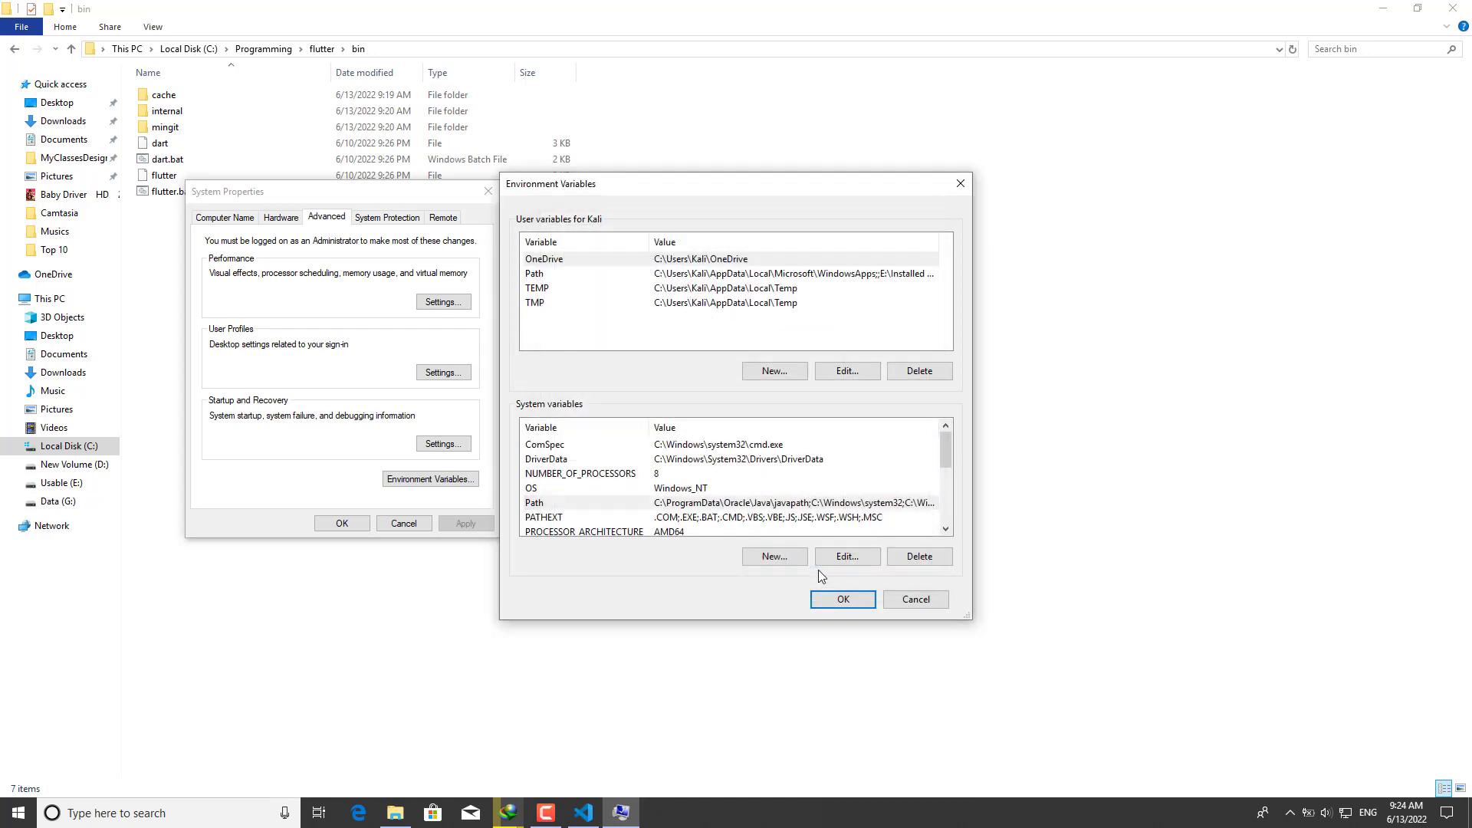
{"action": "left_click", "coordinate": [842, 599]}
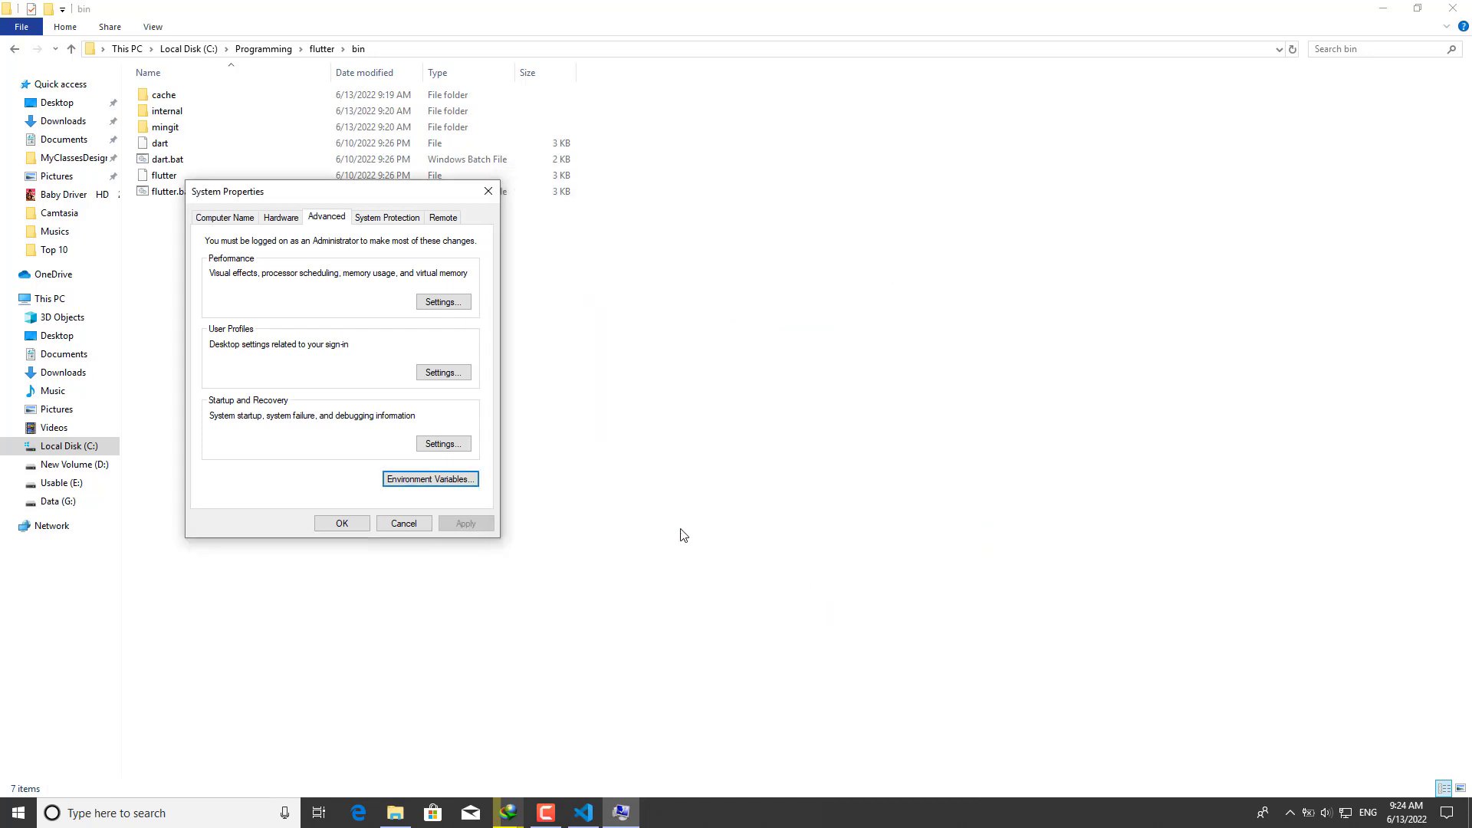
{"action": "left_click", "coordinate": [341, 525]}
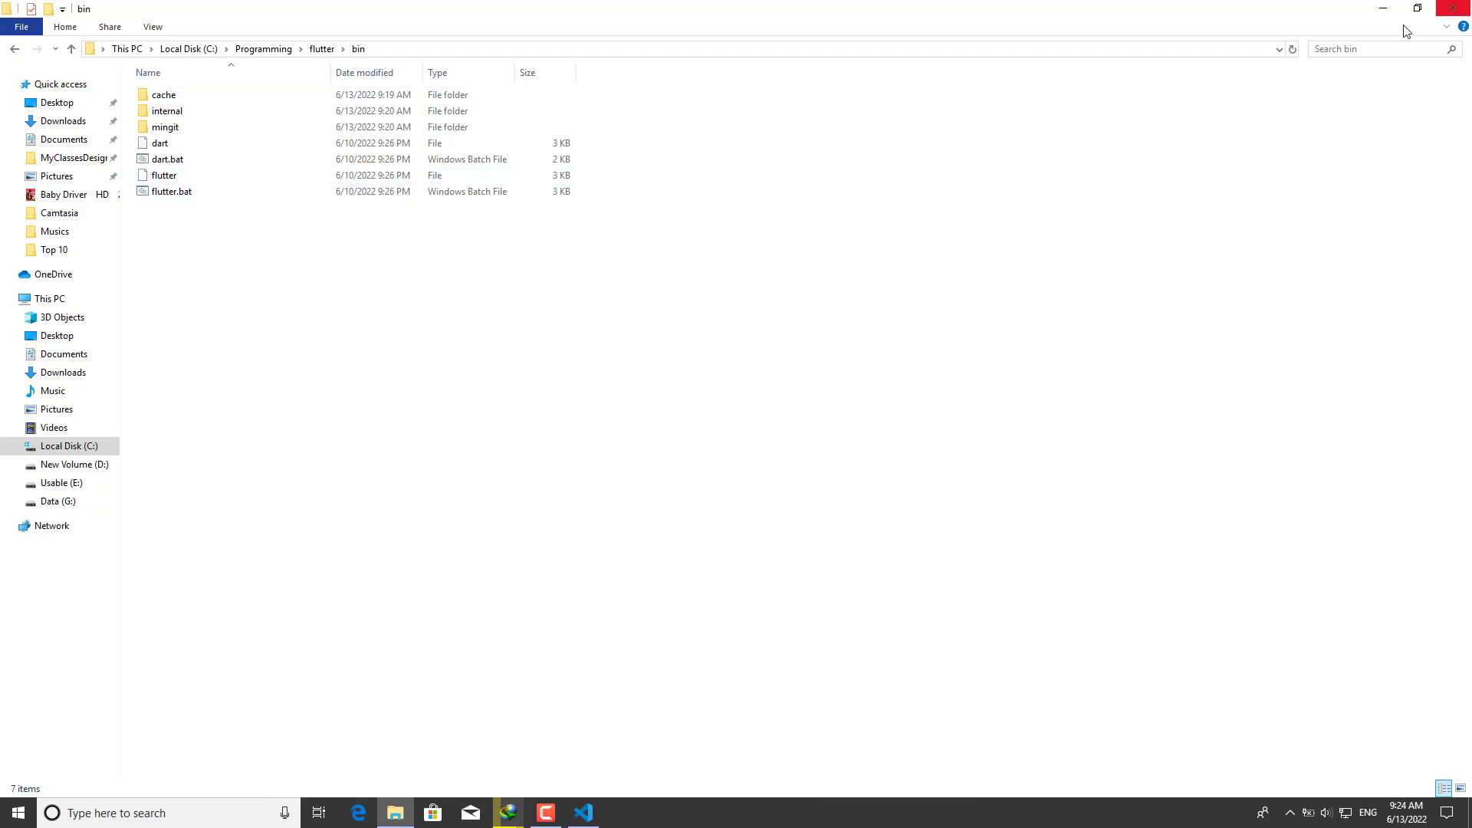
Open the flutter folder from Downloads\Compressed in Visual Studio Code as a trusted folder and collapse its file tree.
{"action": "left_click", "coordinate": [59, 299]}
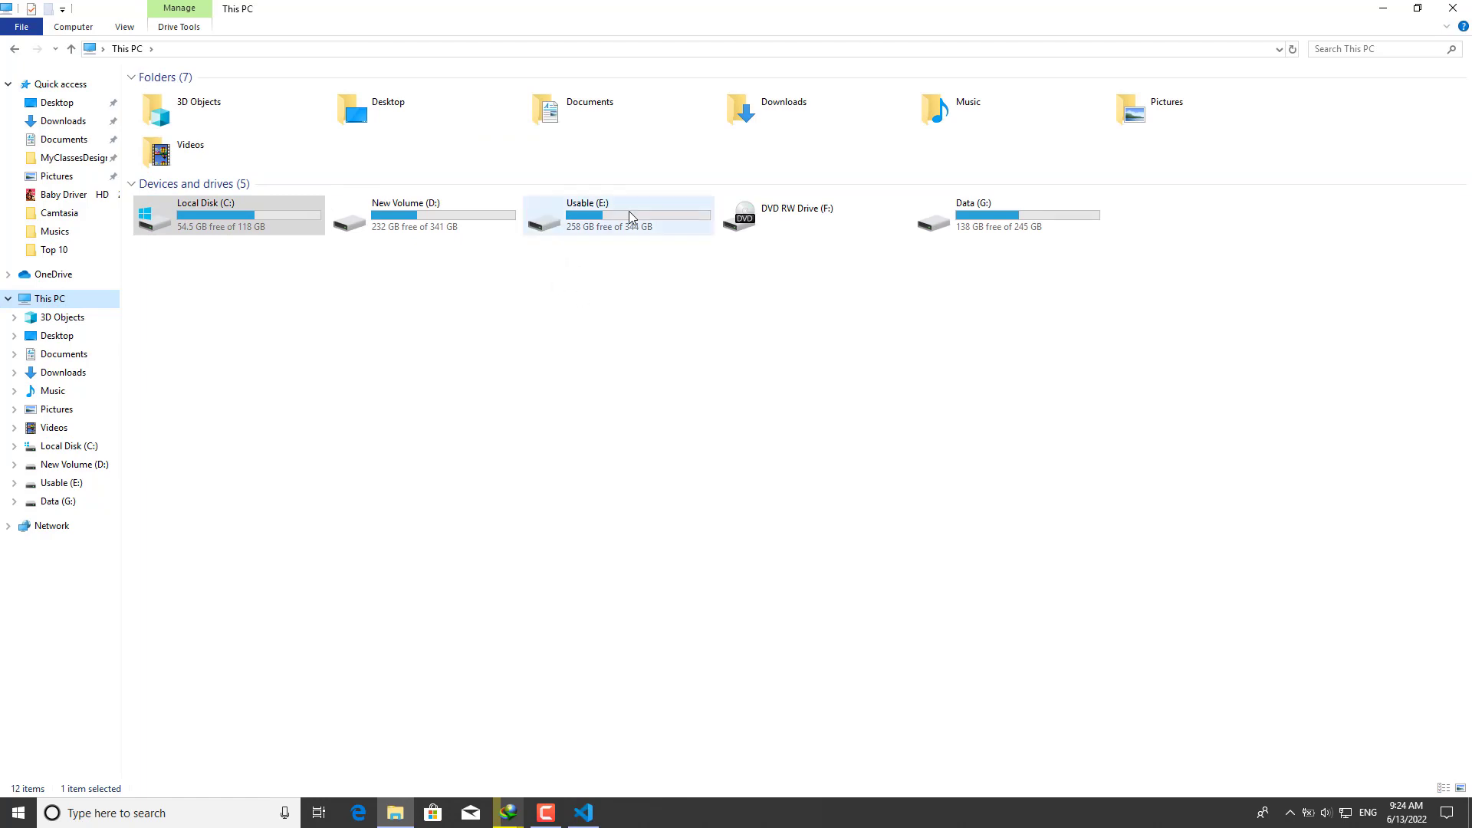
{"action": "left_click", "coordinate": [80, 126]}
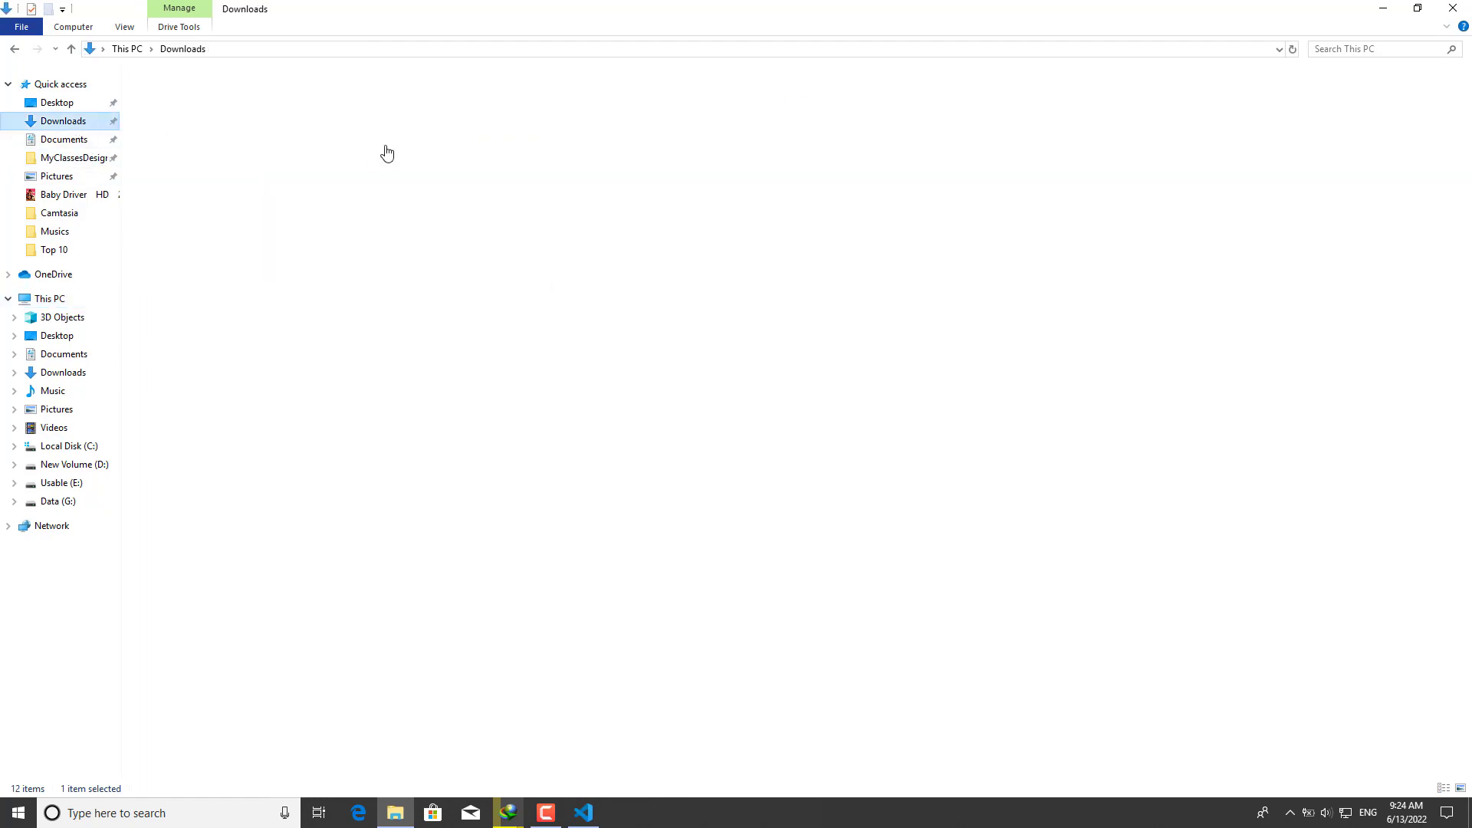
{"action": "double_click", "coordinate": [191, 135]}
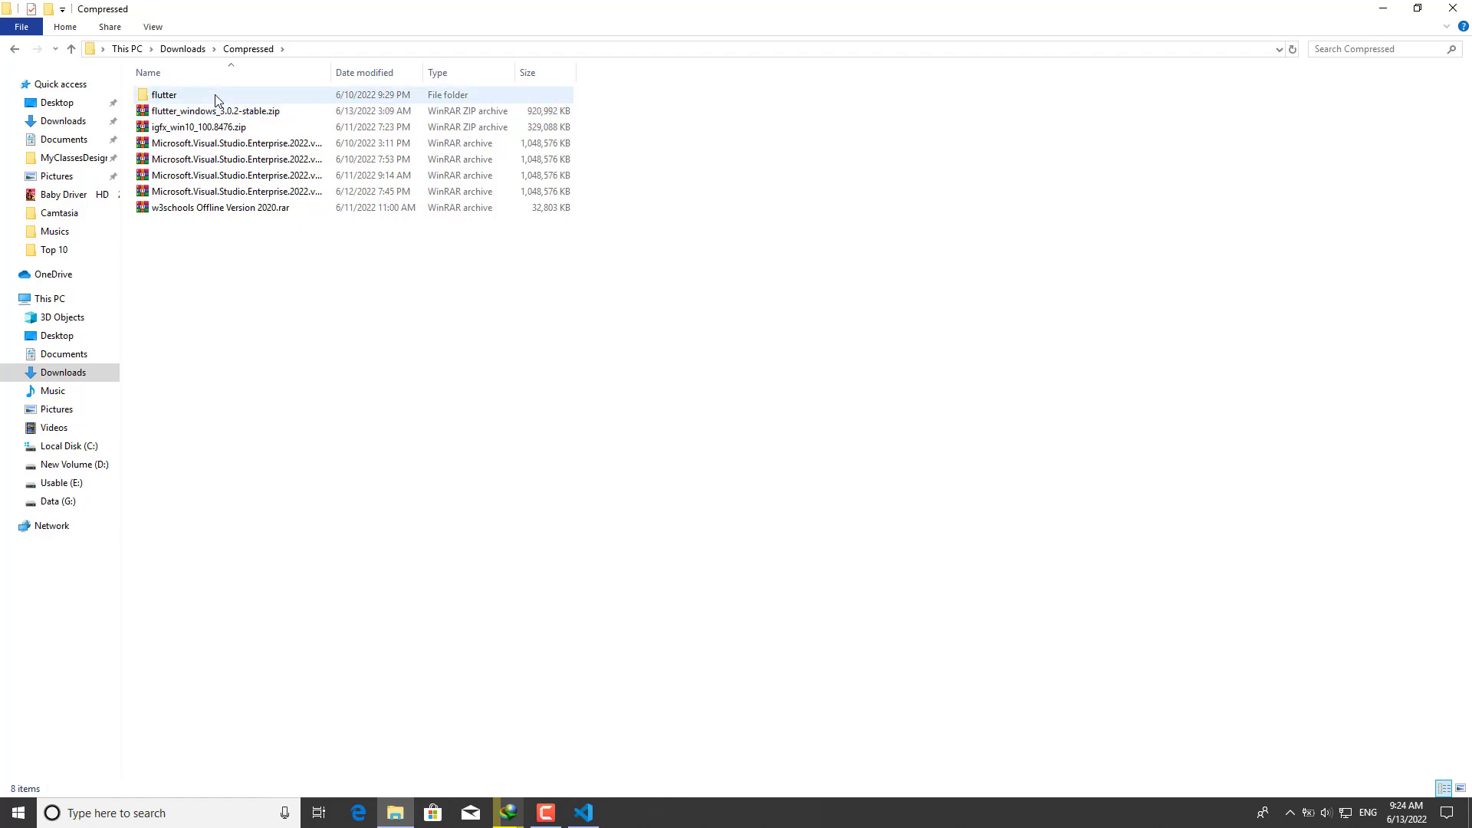
{"action": "left_click_drag", "start_coordinate": [216, 100], "coordinate": [131, 192]}
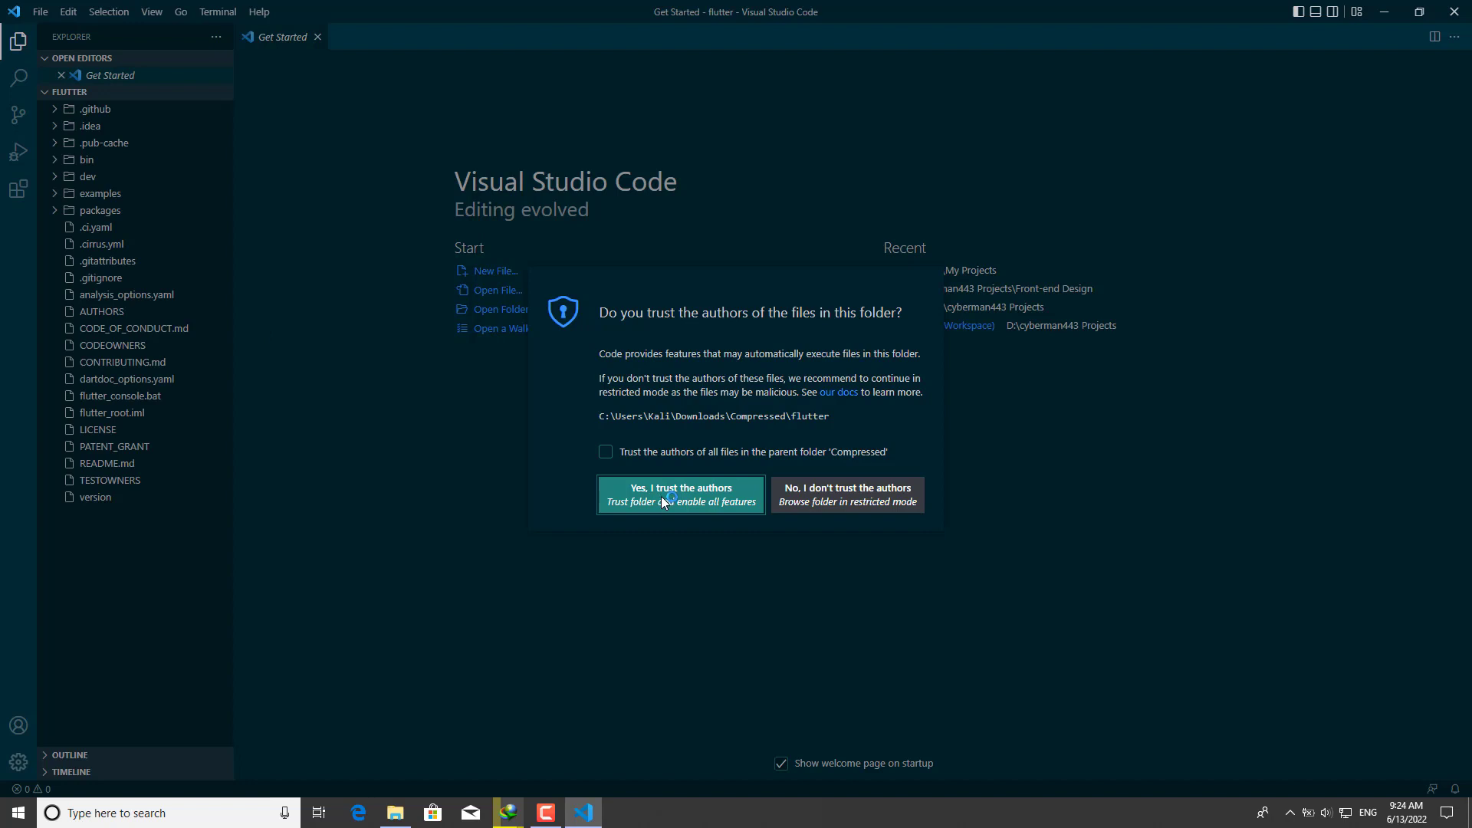
{"action": "left_click", "coordinate": [665, 492]}
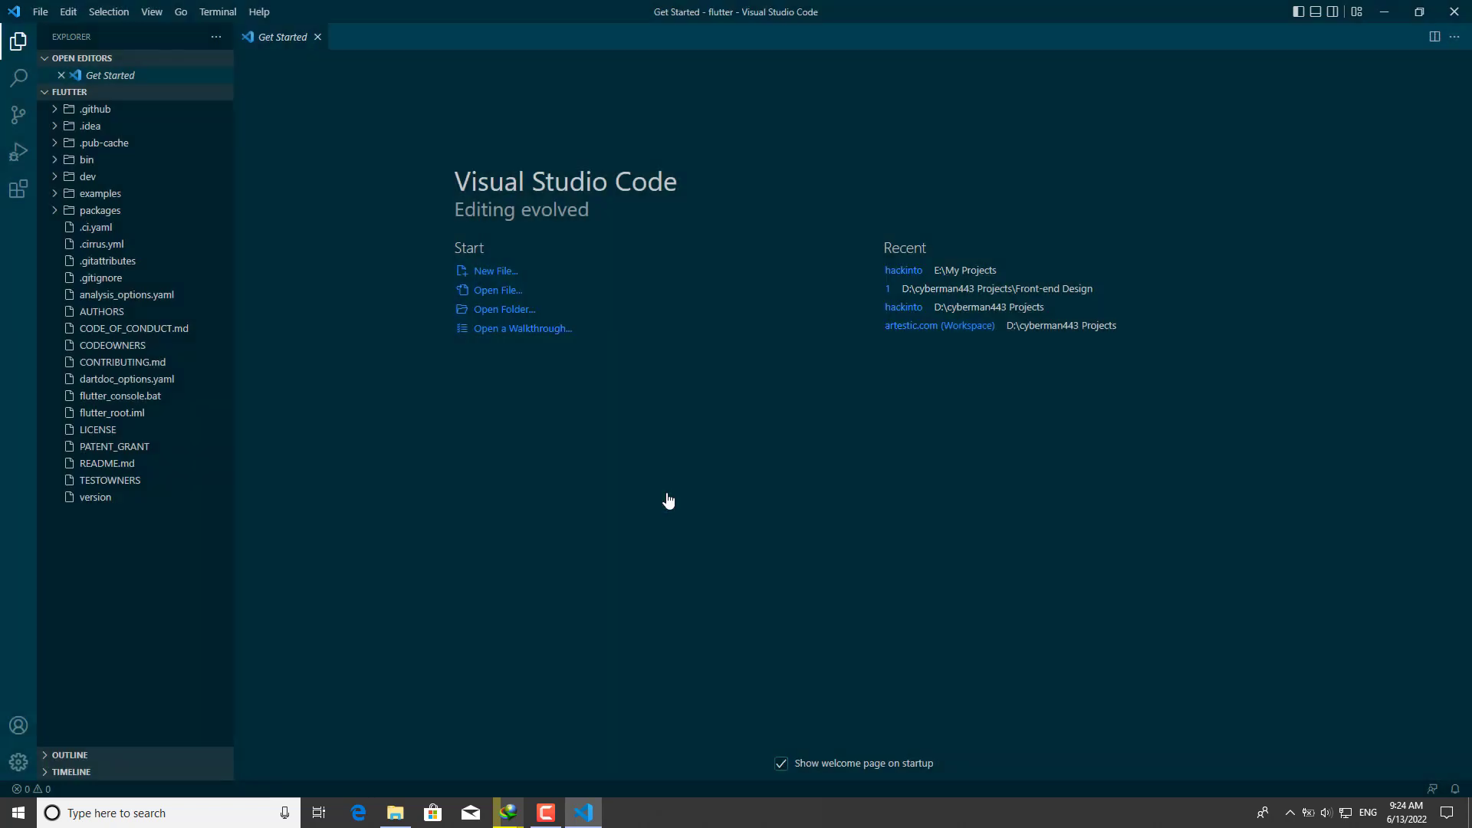
{"action": "left_click", "coordinate": [45, 92]}
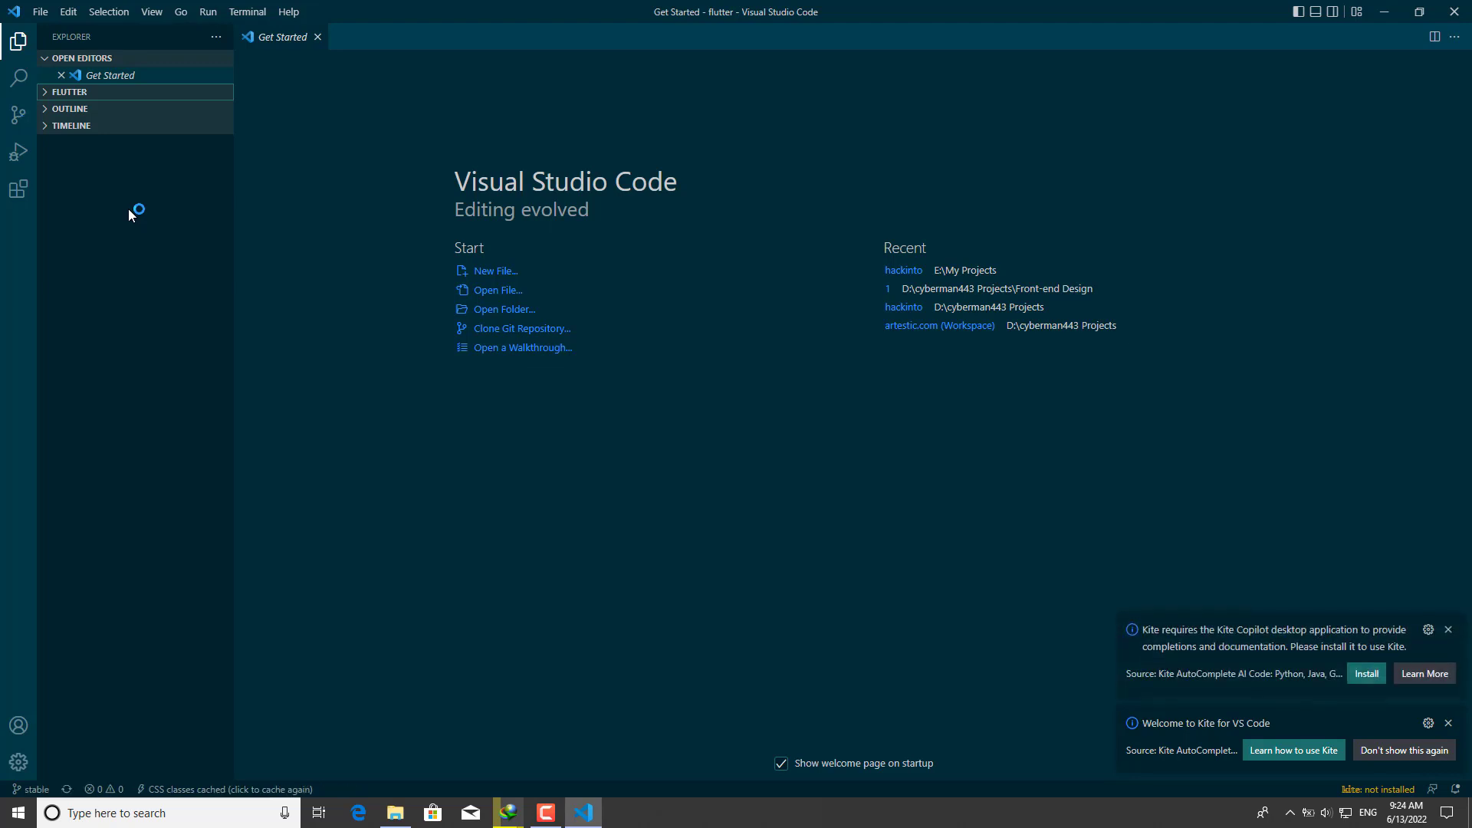
{"action": "left_click", "coordinate": [18, 762]}
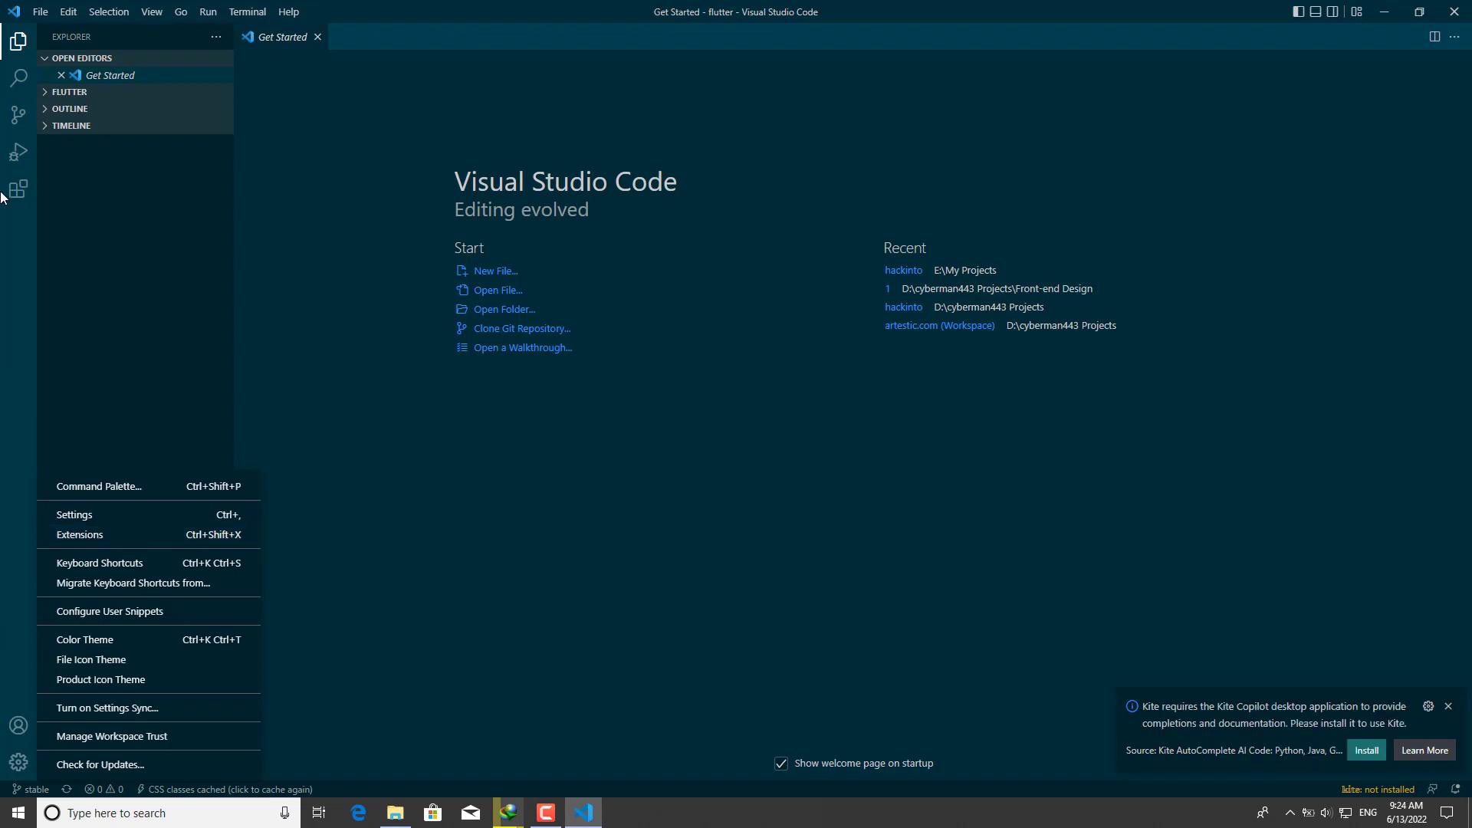
{"action": "left_click", "coordinate": [20, 161]}
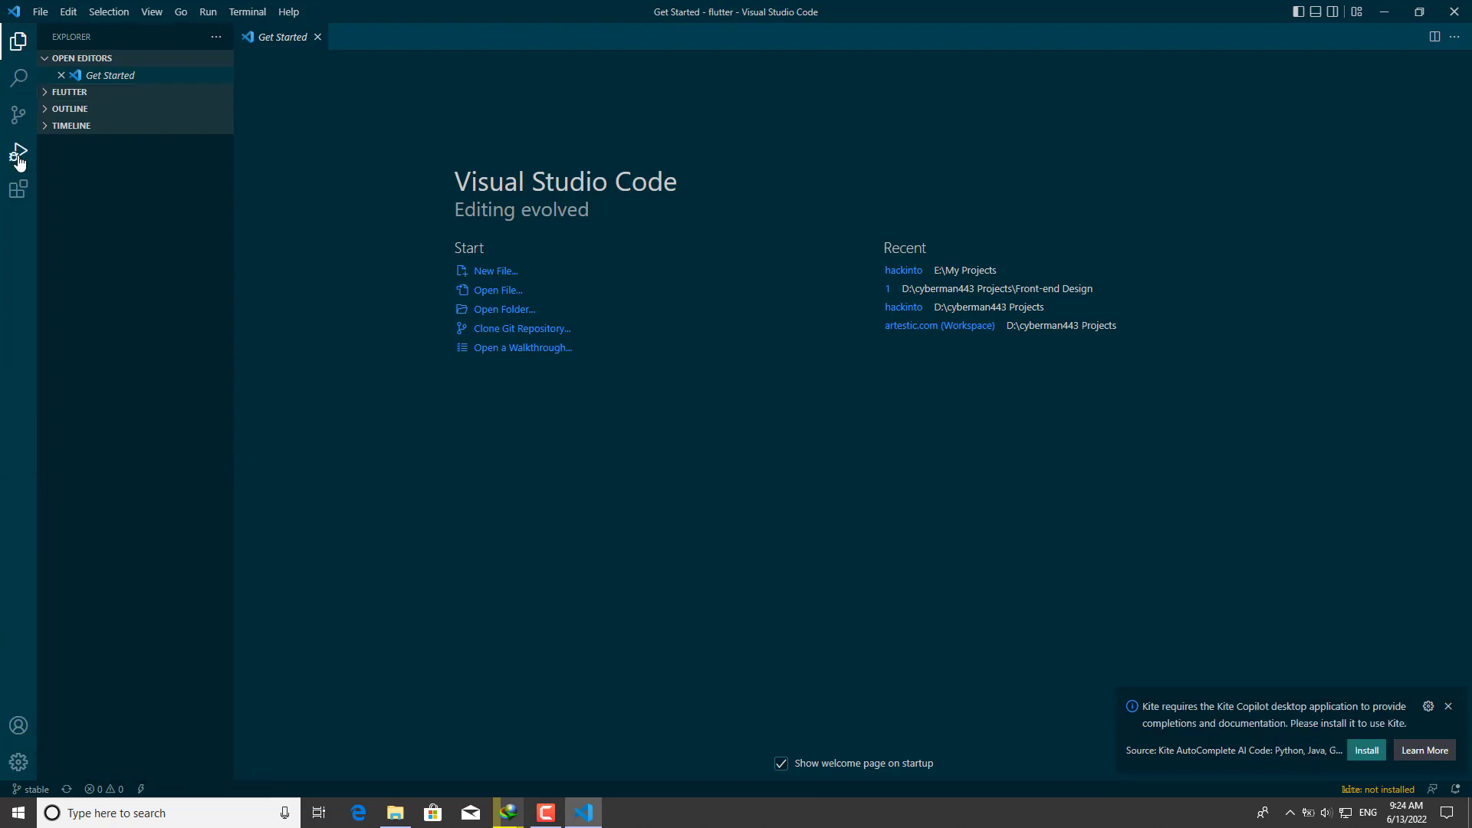
{"action": "left_click", "coordinate": [20, 161]}
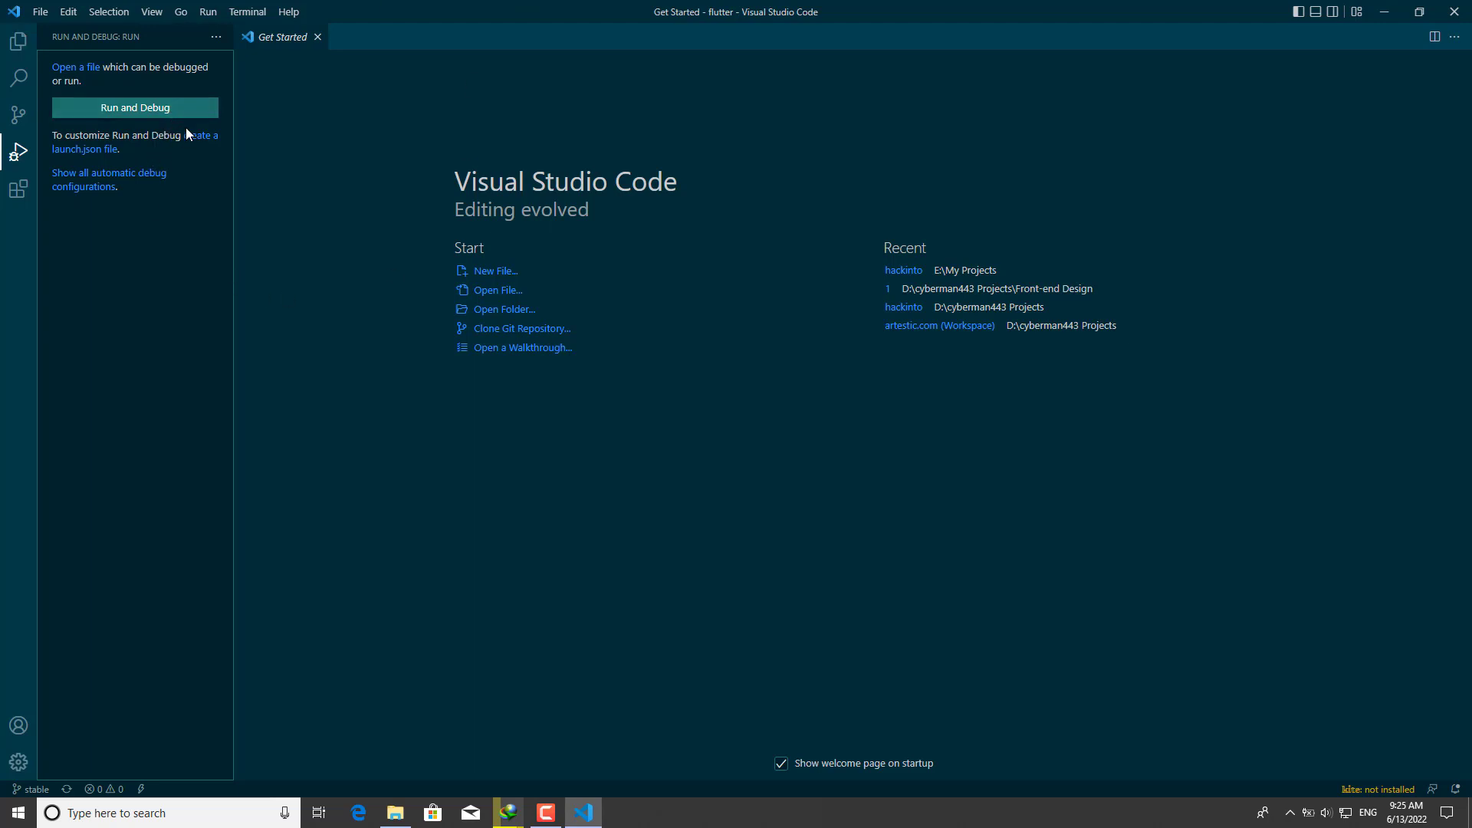
Search the extensions marketplace for Flutter and install the Flutter extension by Dart Code.
{"action": "left_click", "coordinate": [18, 190]}
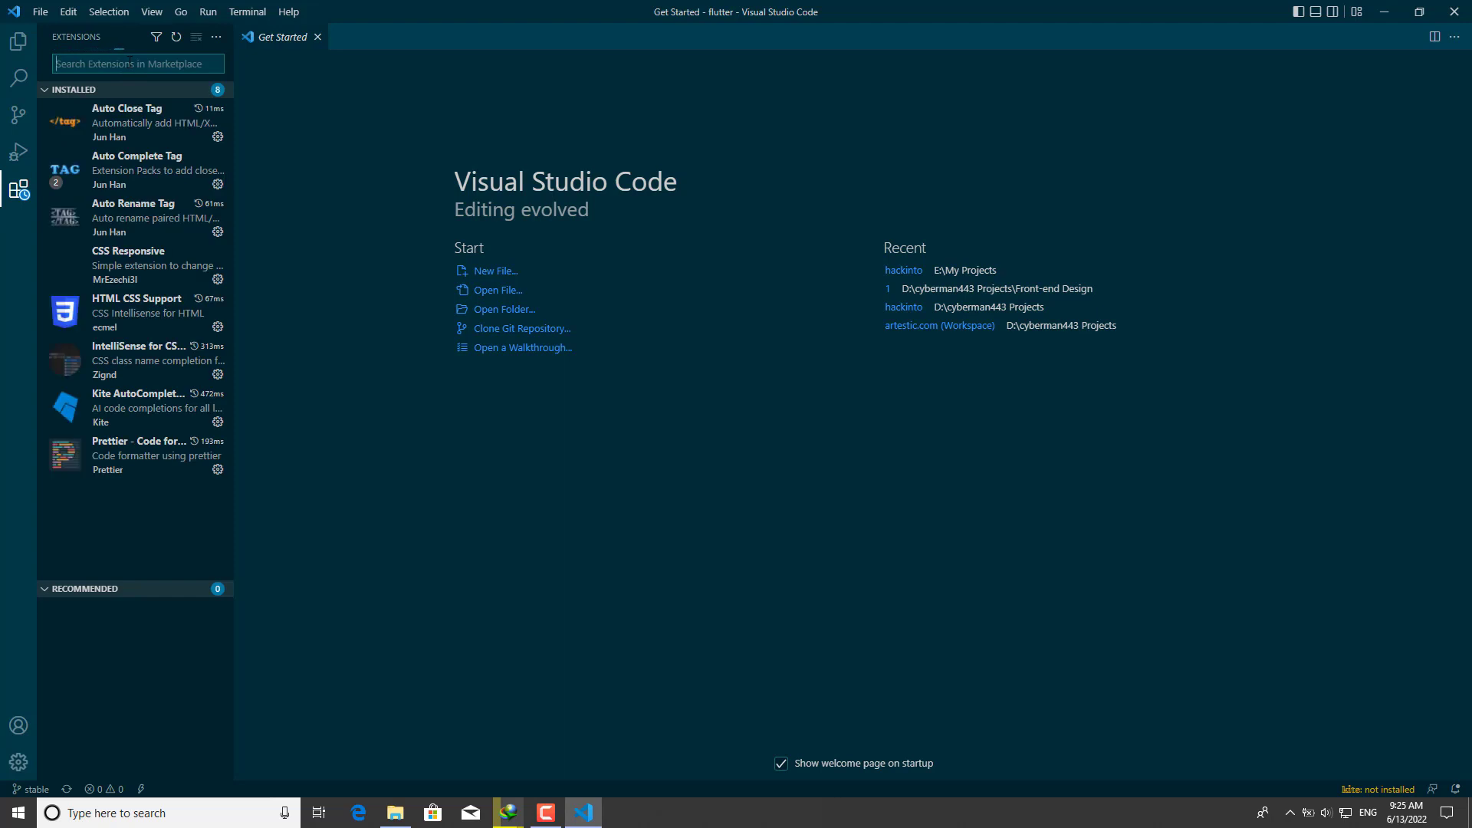
{"action": "type", "text": "Flutter"}
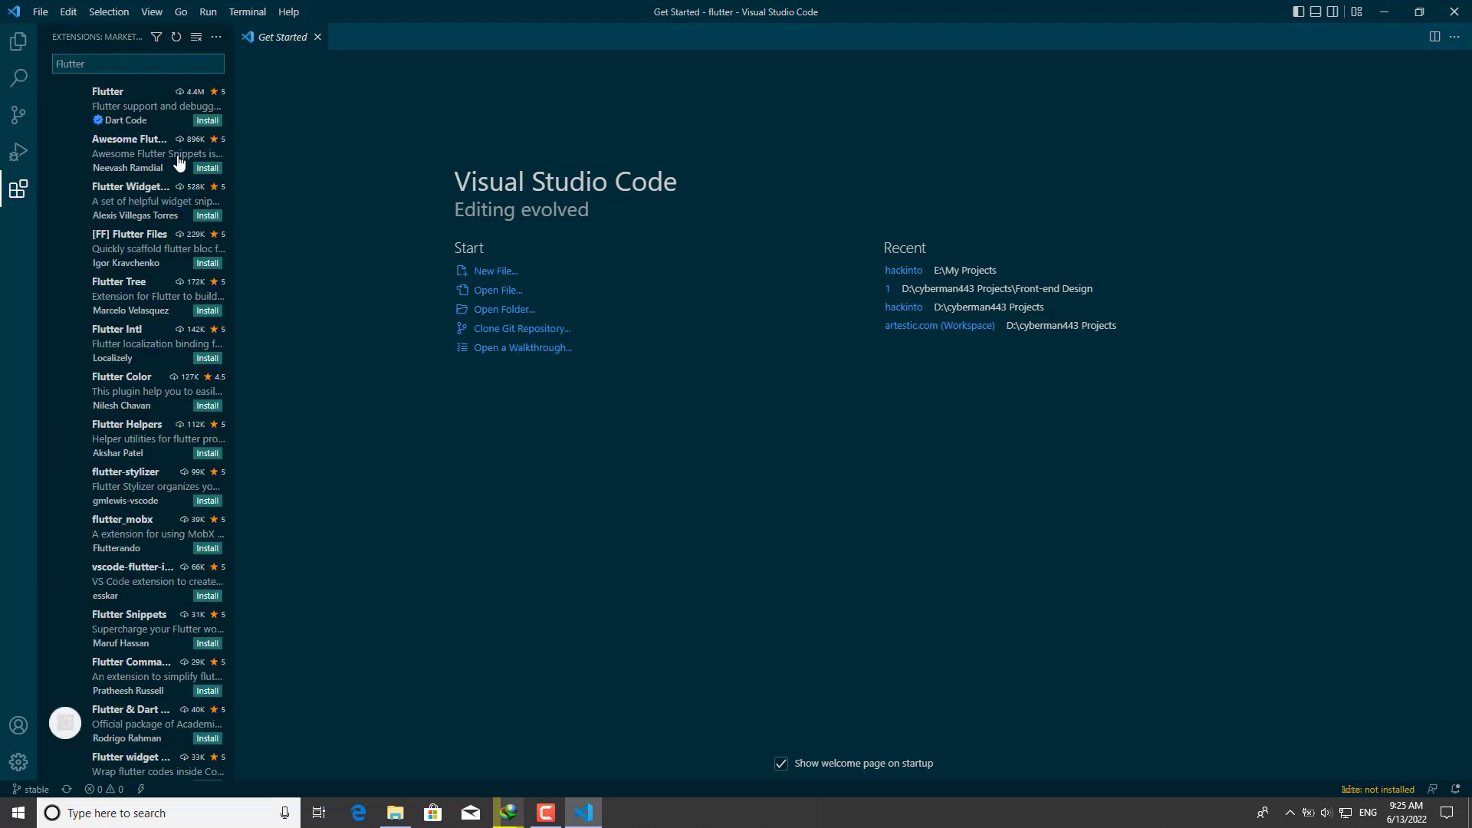
{"action": "left_click", "coordinate": [158, 105]}
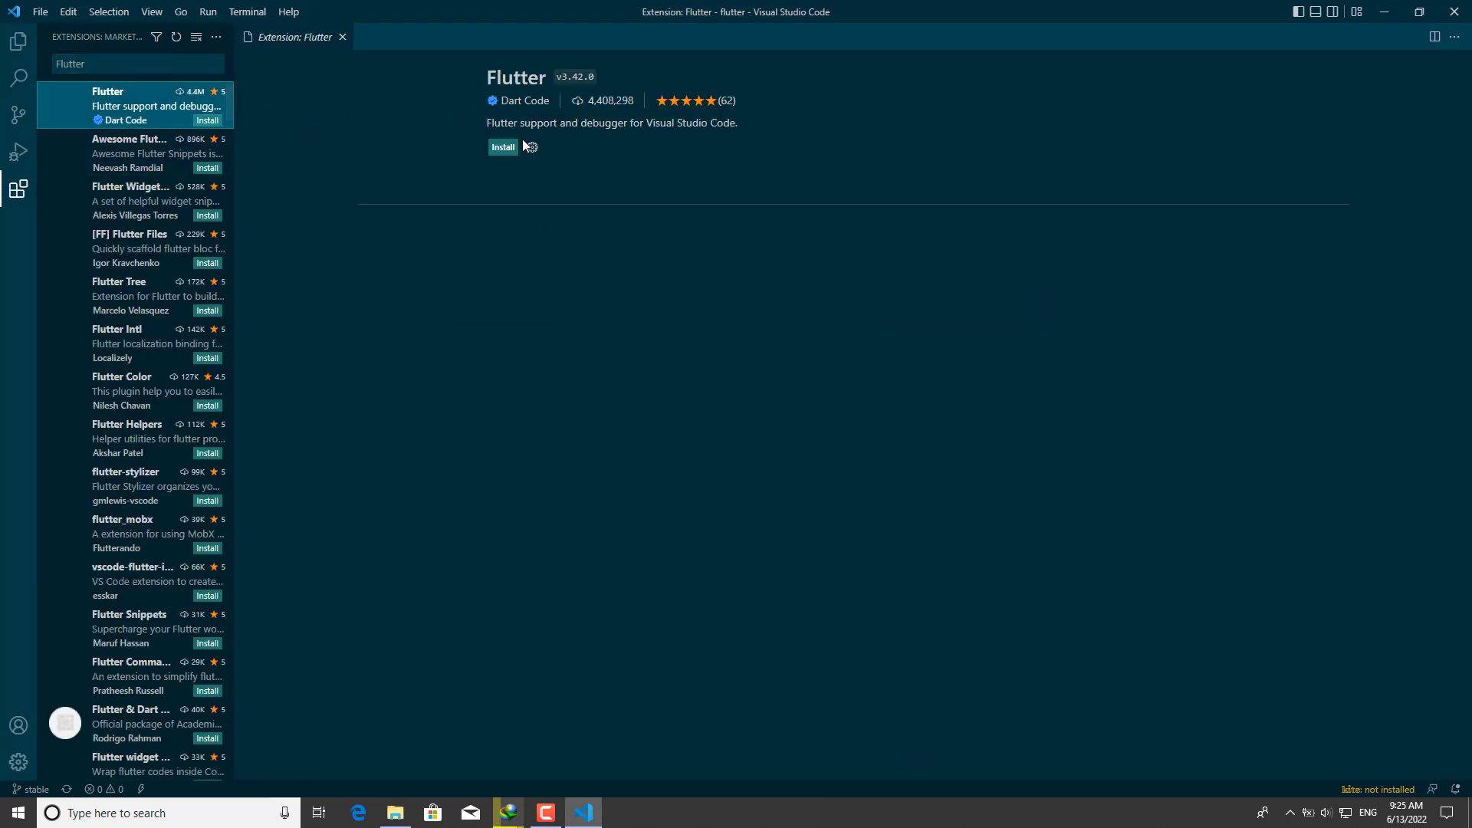
{"action": "left_click", "coordinate": [499, 150]}
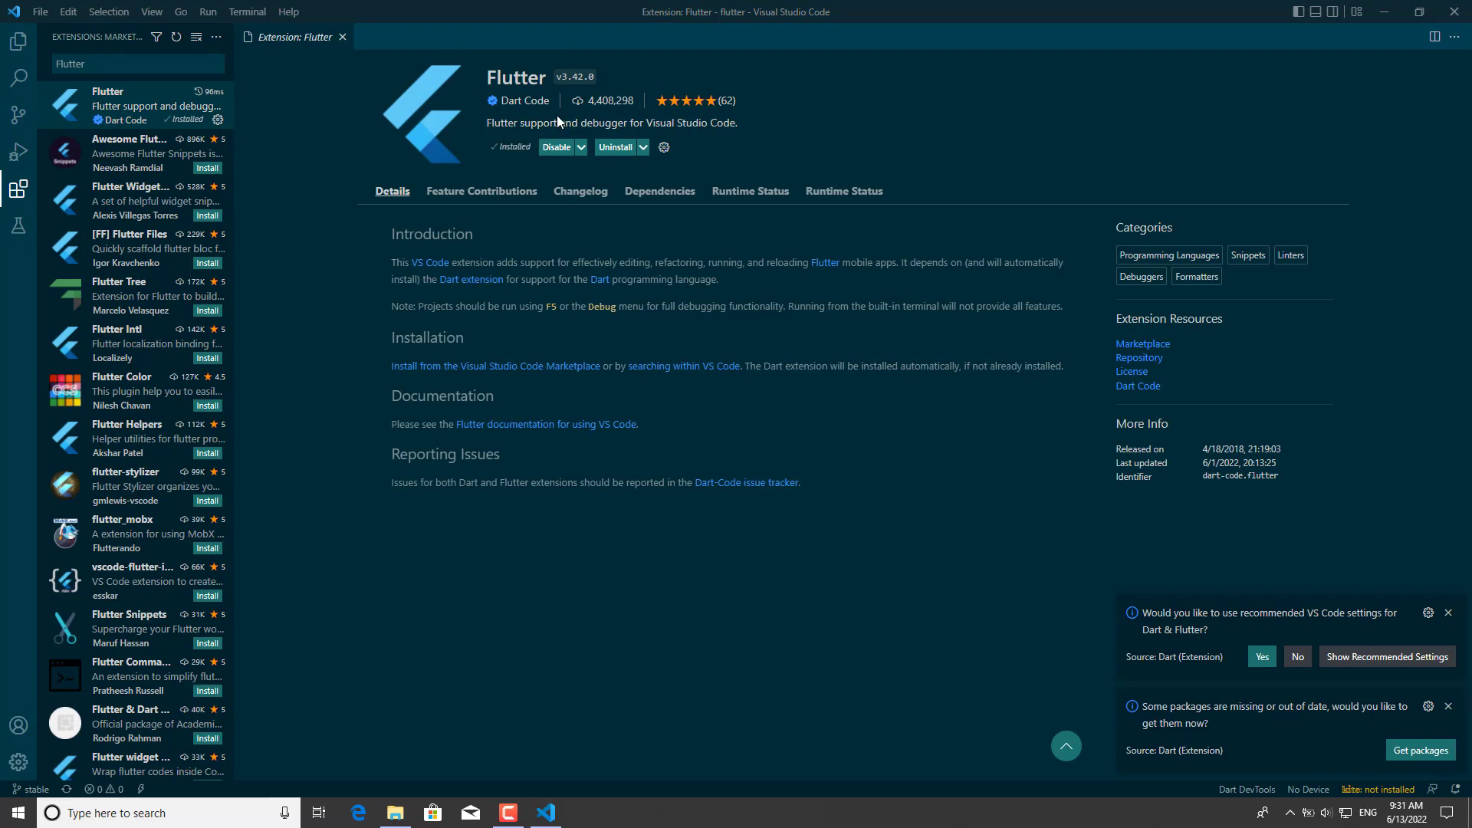
Search the extensions marketplace for Dart and view the details of the Dart extension by Dart Code.
{"action": "mouse_move", "coordinate": [201, 100]}
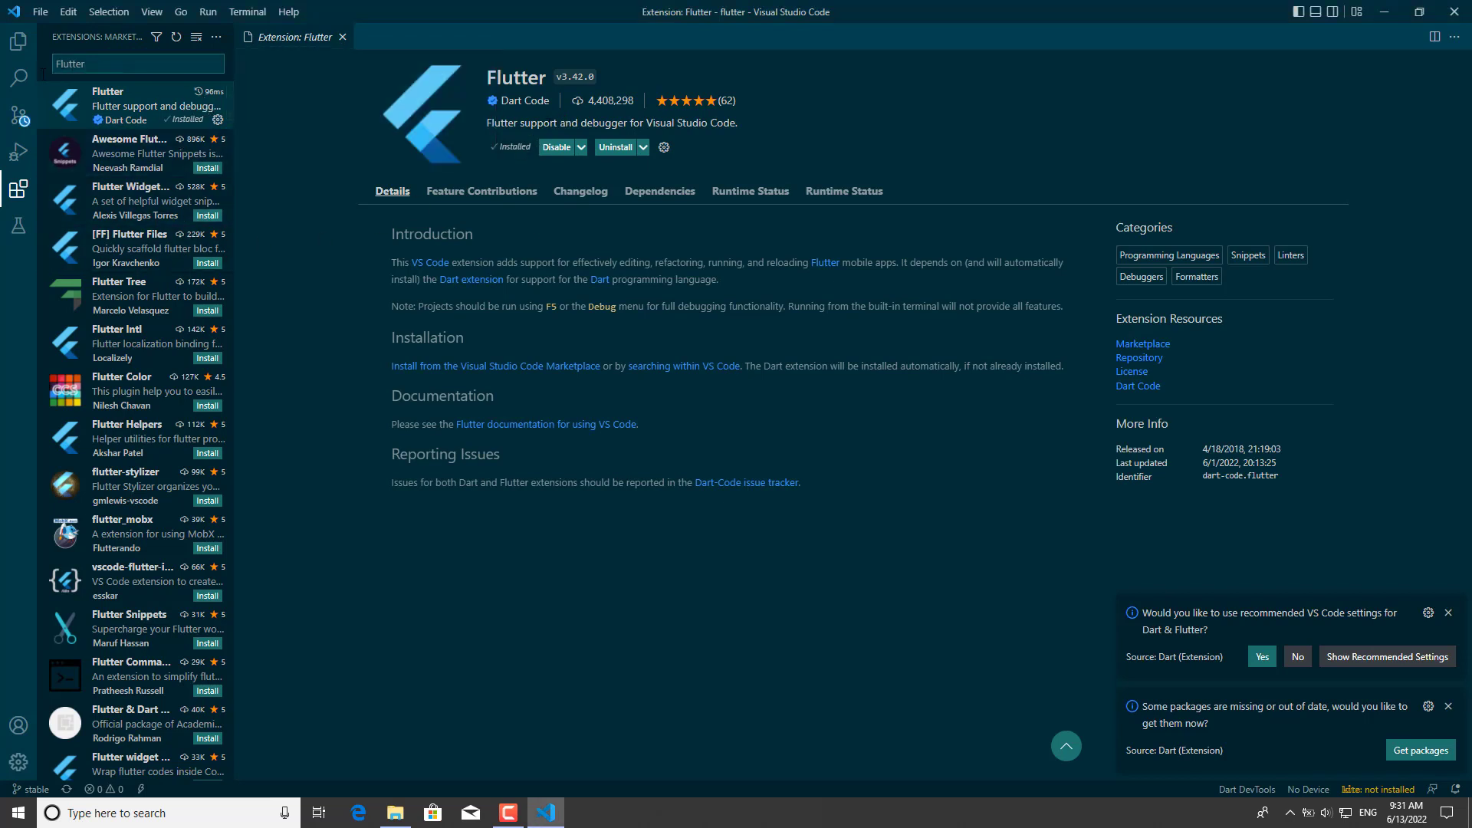
{"action": "key", "text": "ctrl+a"}
{"action": "type", "text": "Dar"}
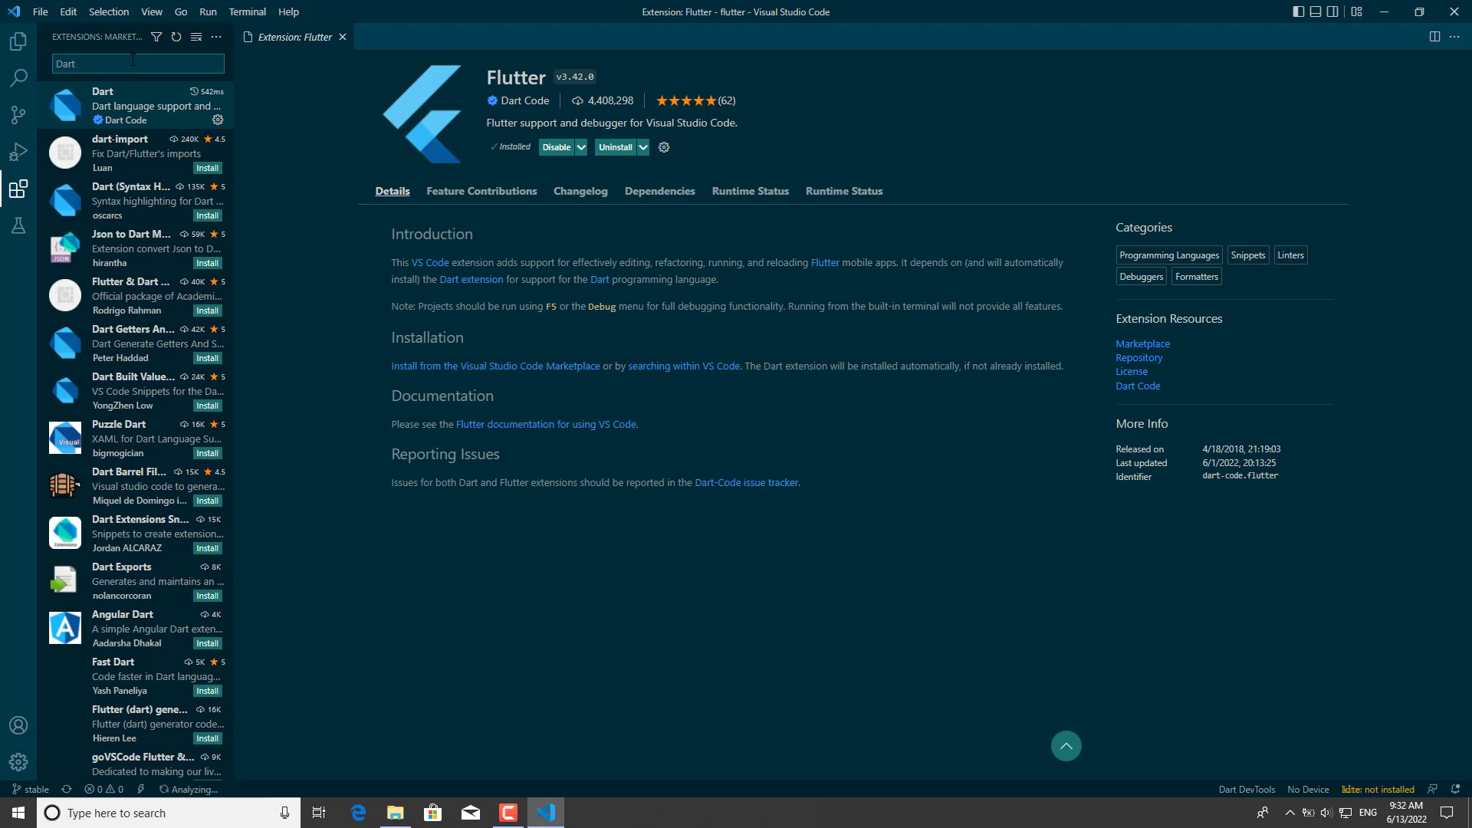
{"action": "left_click", "coordinate": [156, 108]}
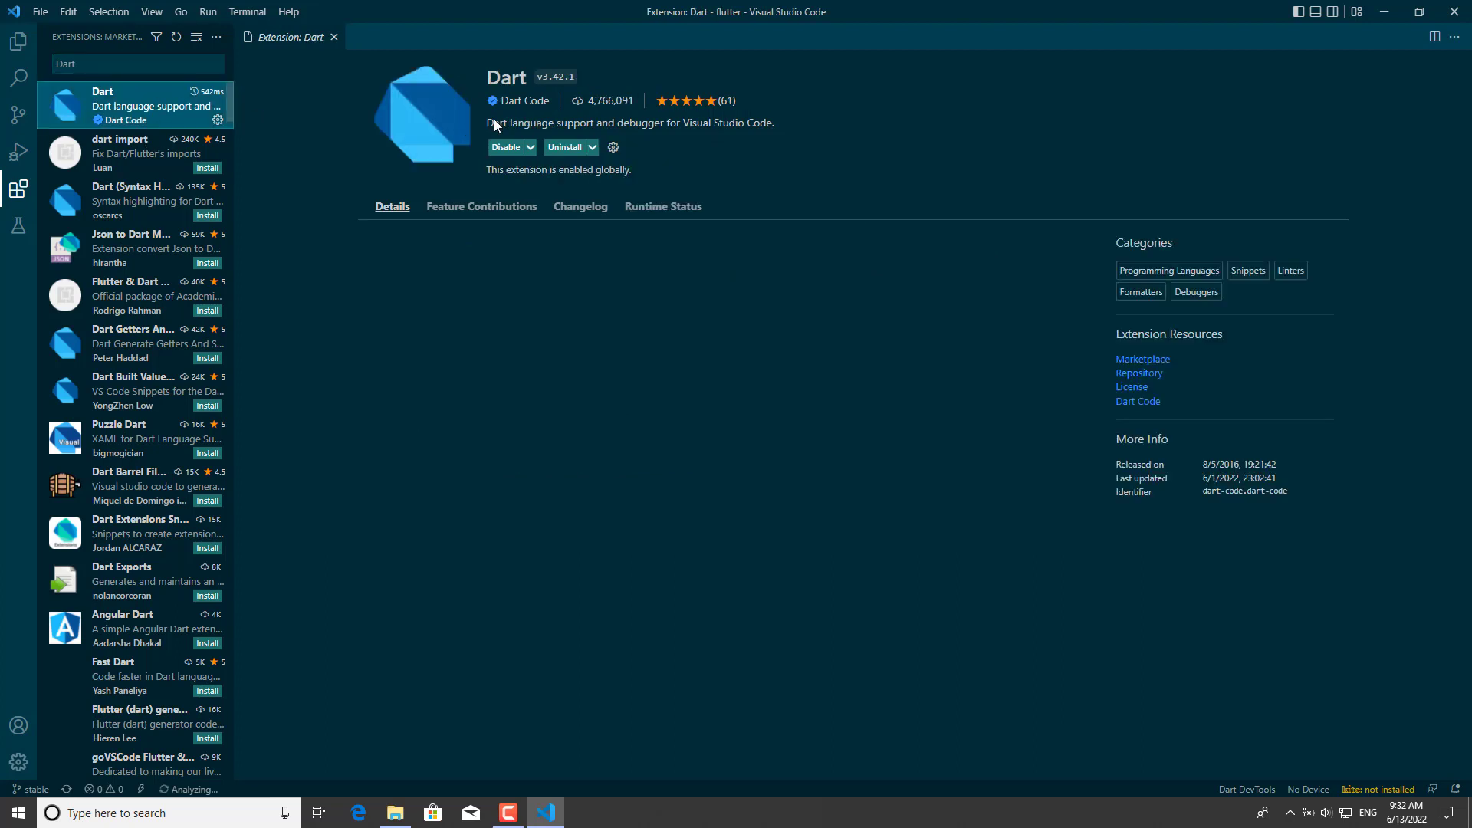
{"action": "mouse_move", "coordinate": [159, 108]}
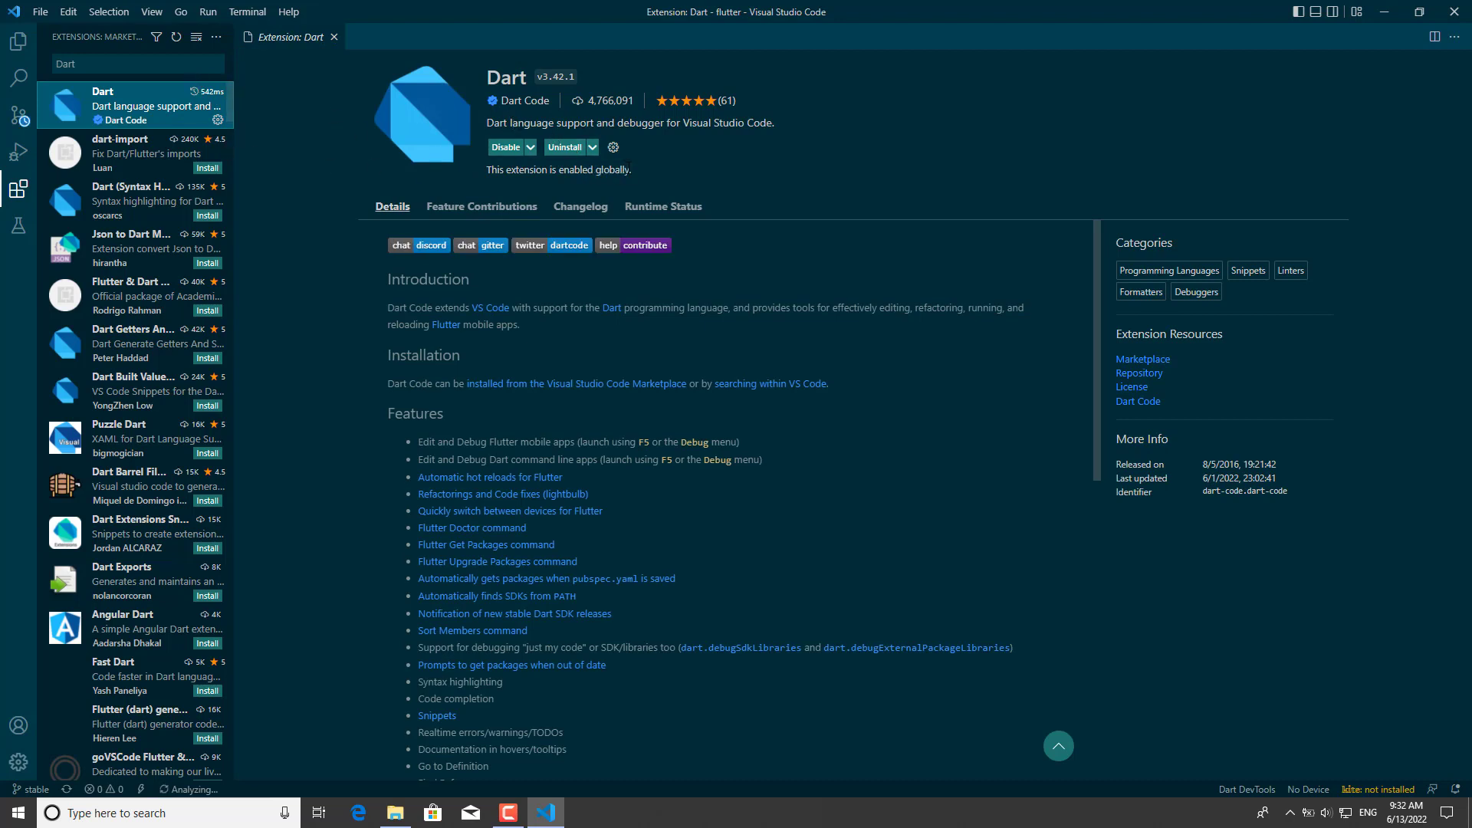
Try to uninstall the Dart extension by Dart Code.
{"action": "left_click", "coordinate": [567, 150]}
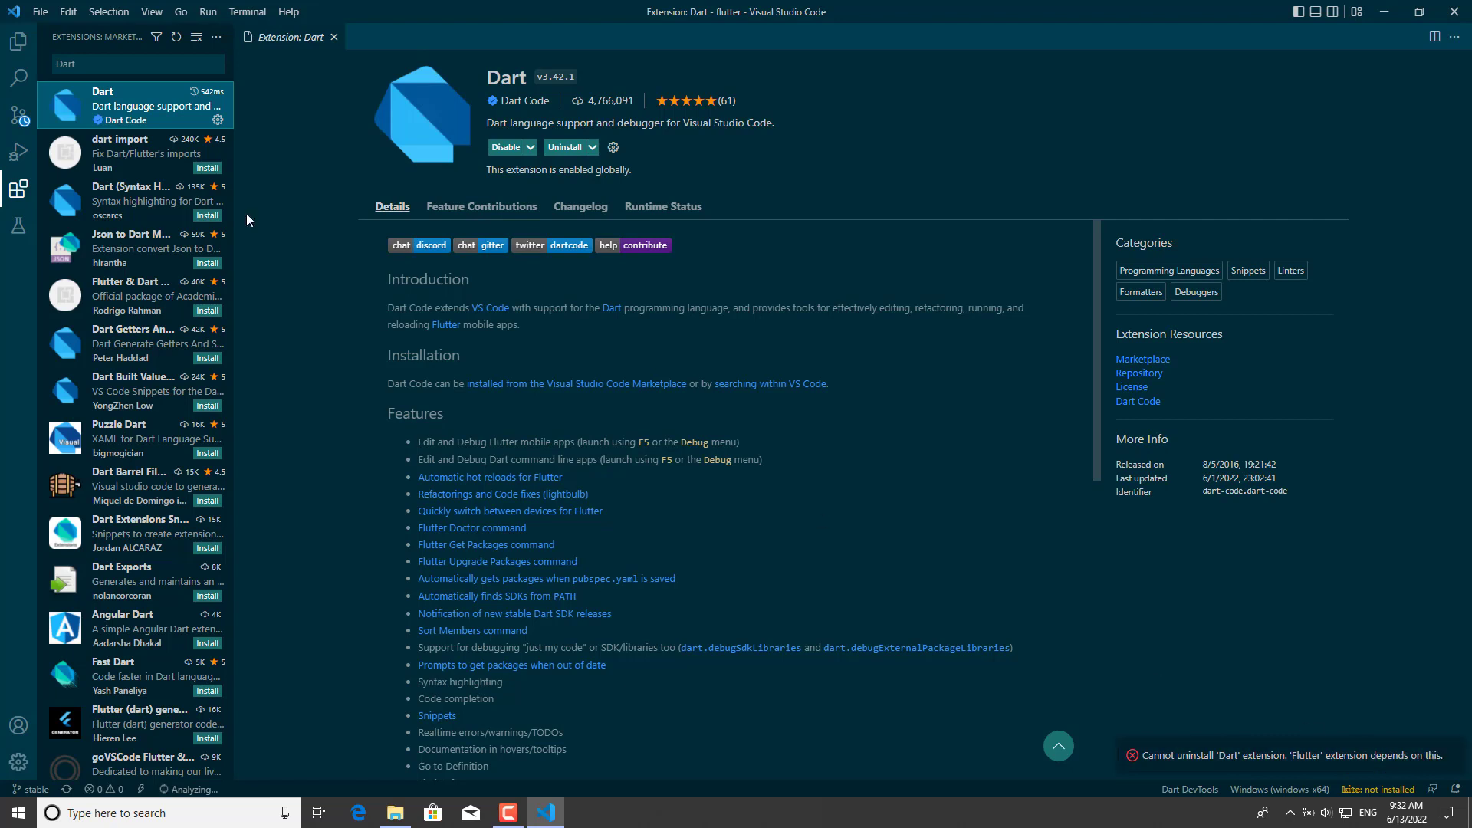
{"action": "key", "text": "alt"}
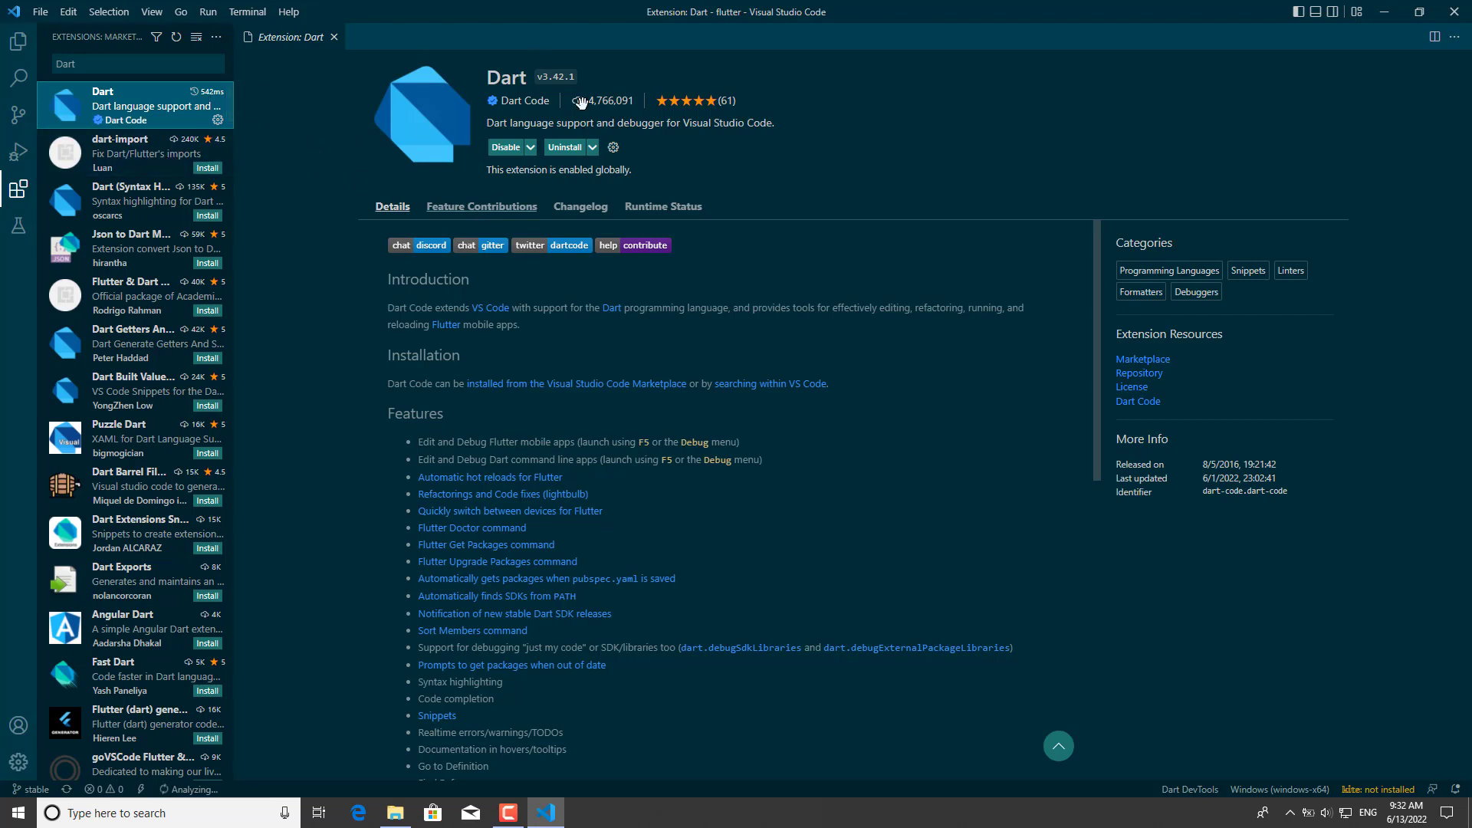
Search the extensions marketplace for Flutter, view the details of Dart Code's Flutter extension, and close its page to return to the file explorer.
{"action": "left_click", "coordinate": [145, 65]}
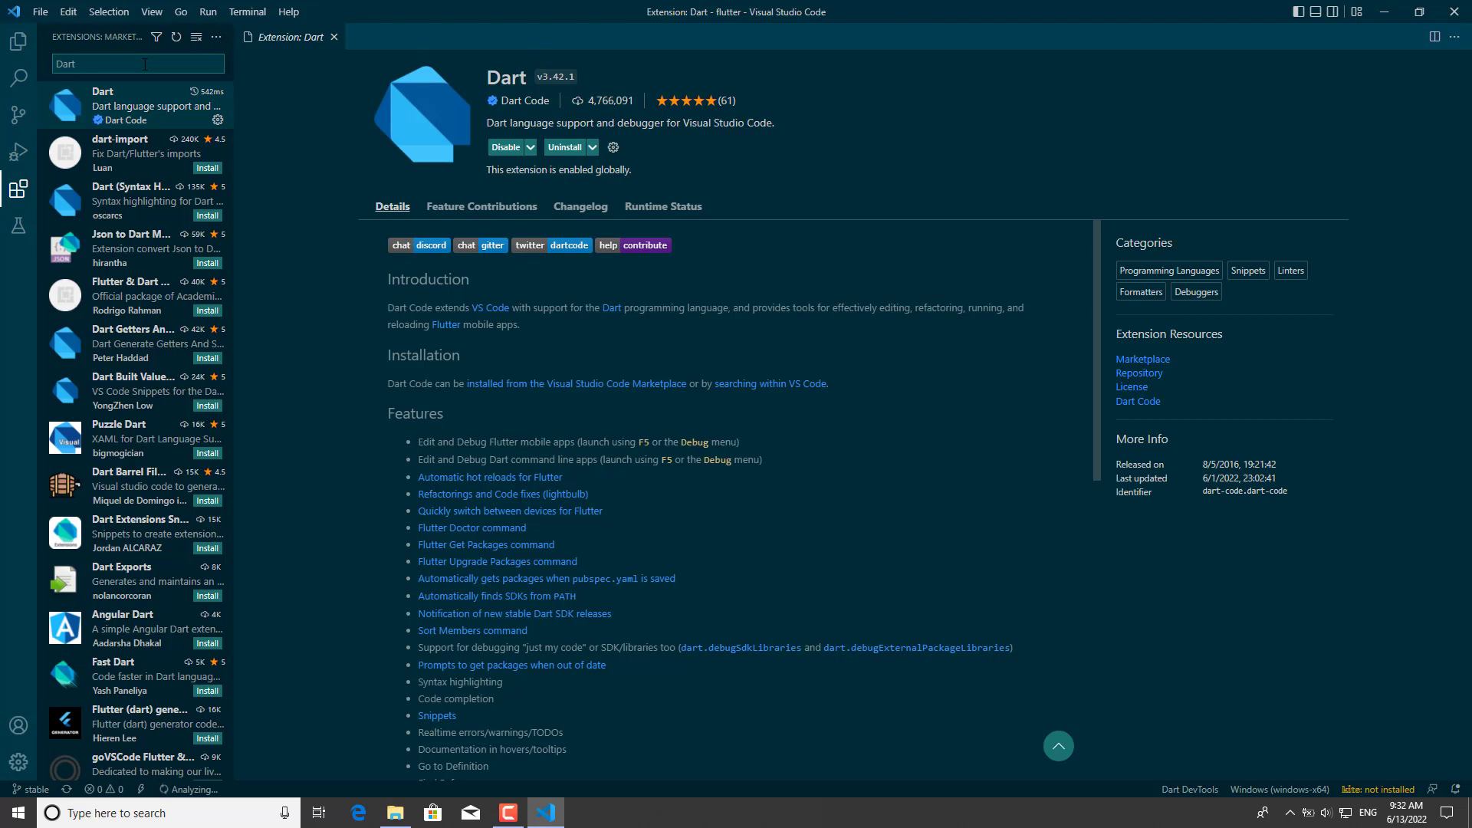
{"action": "key", "text": "ctrl+a"}
{"action": "type", "text": "Flutte"}
{"action": "left_click", "coordinate": [144, 103]}
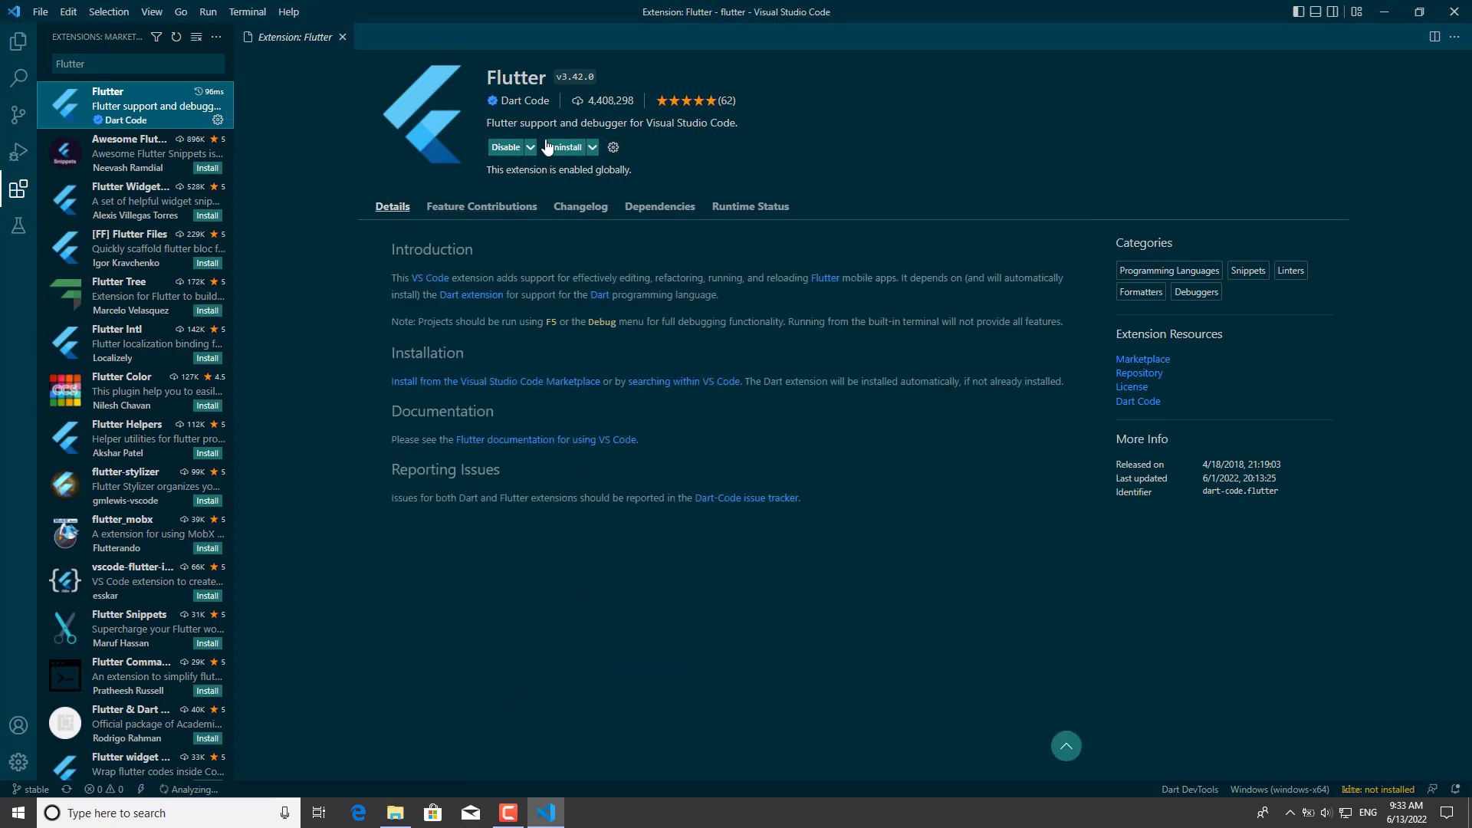
{"action": "left_click", "coordinate": [20, 48]}
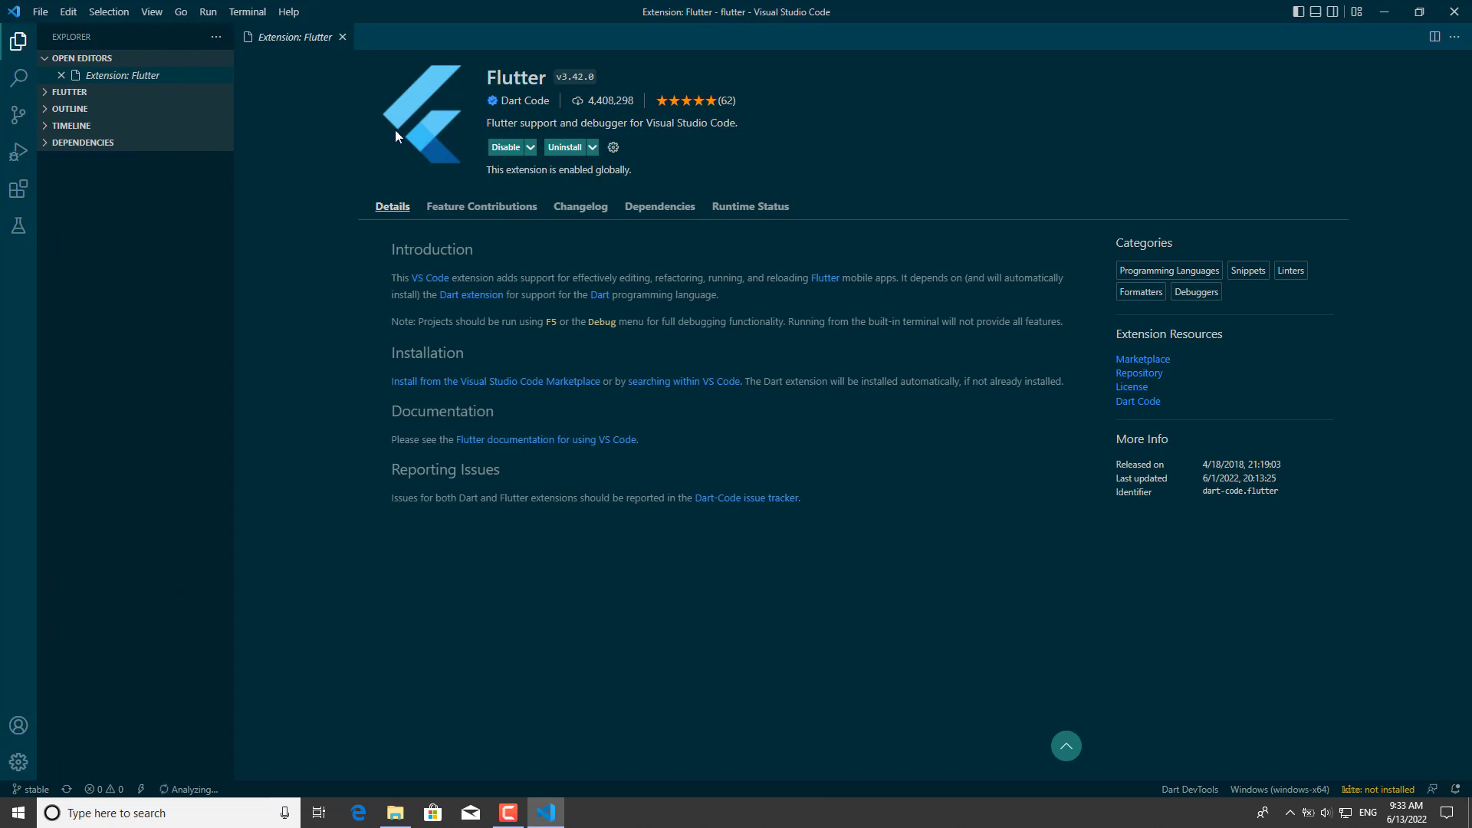
{"action": "left_click", "coordinate": [343, 38]}
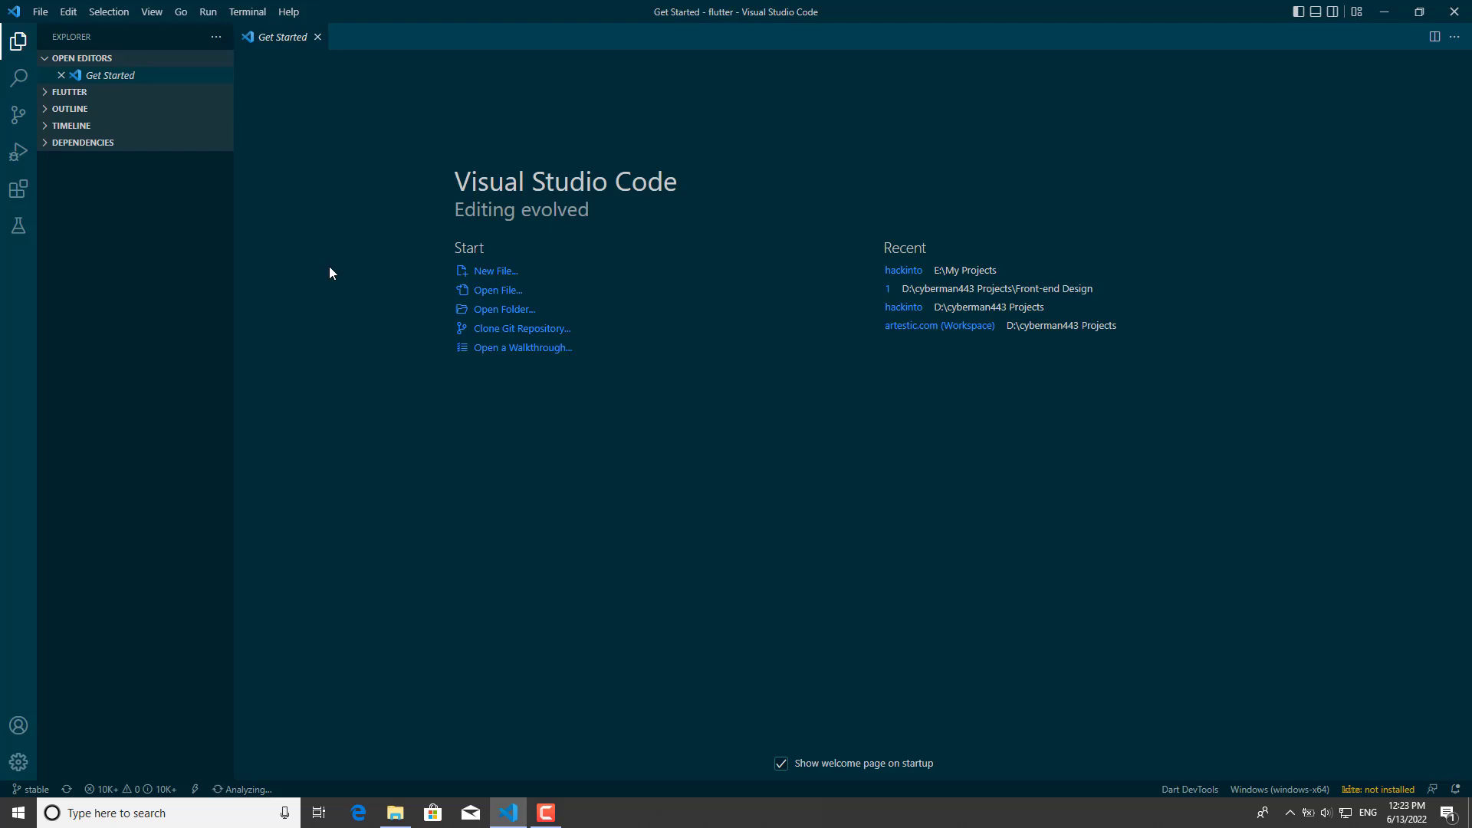
Run flutter doctor in a new, enlarged terminal and check its Android toolchain, Chrome and Android Studio entries.
{"action": "left_click", "coordinate": [261, 11]}
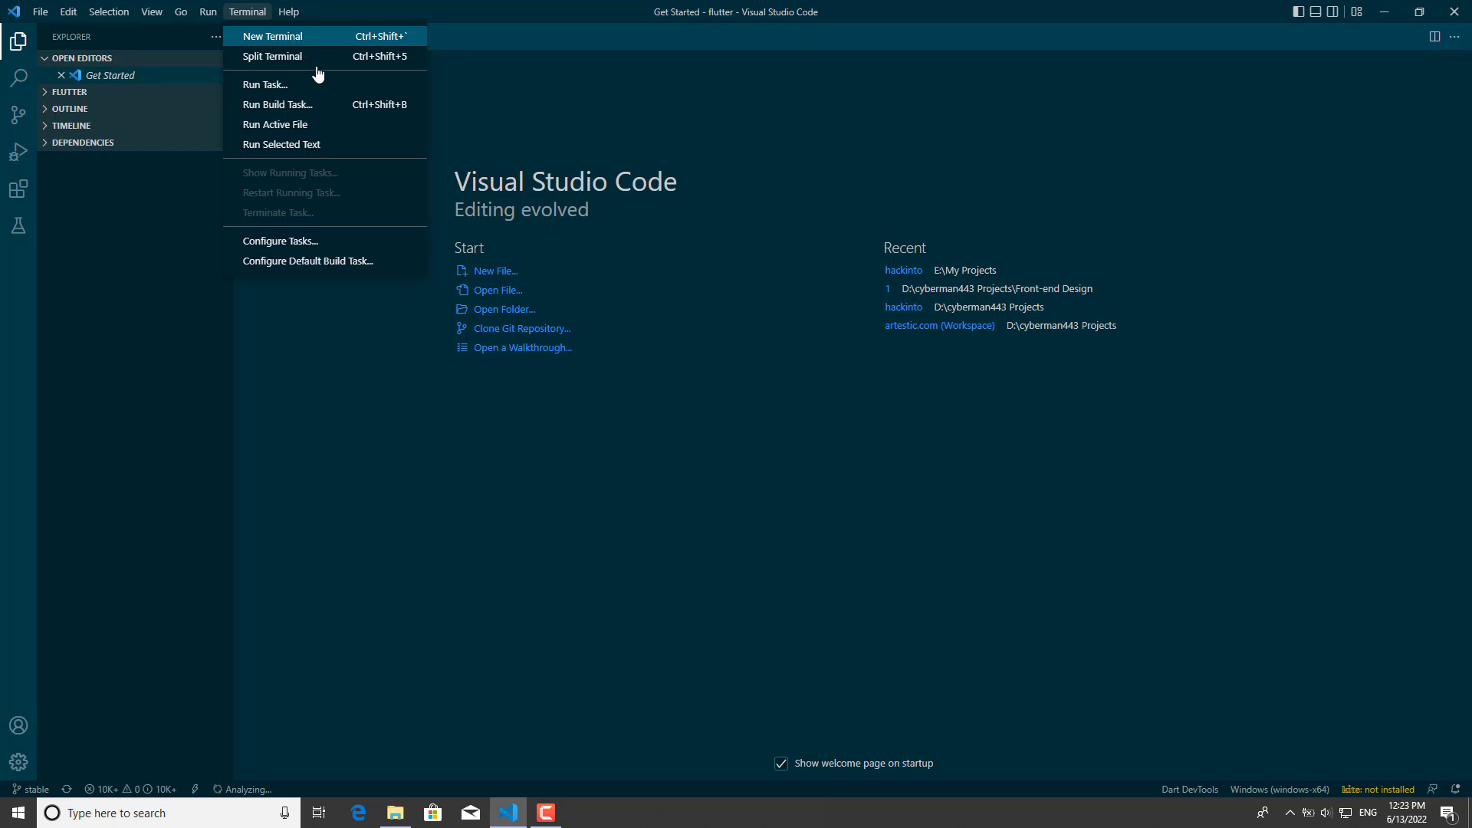
{"action": "left_click", "coordinate": [297, 40]}
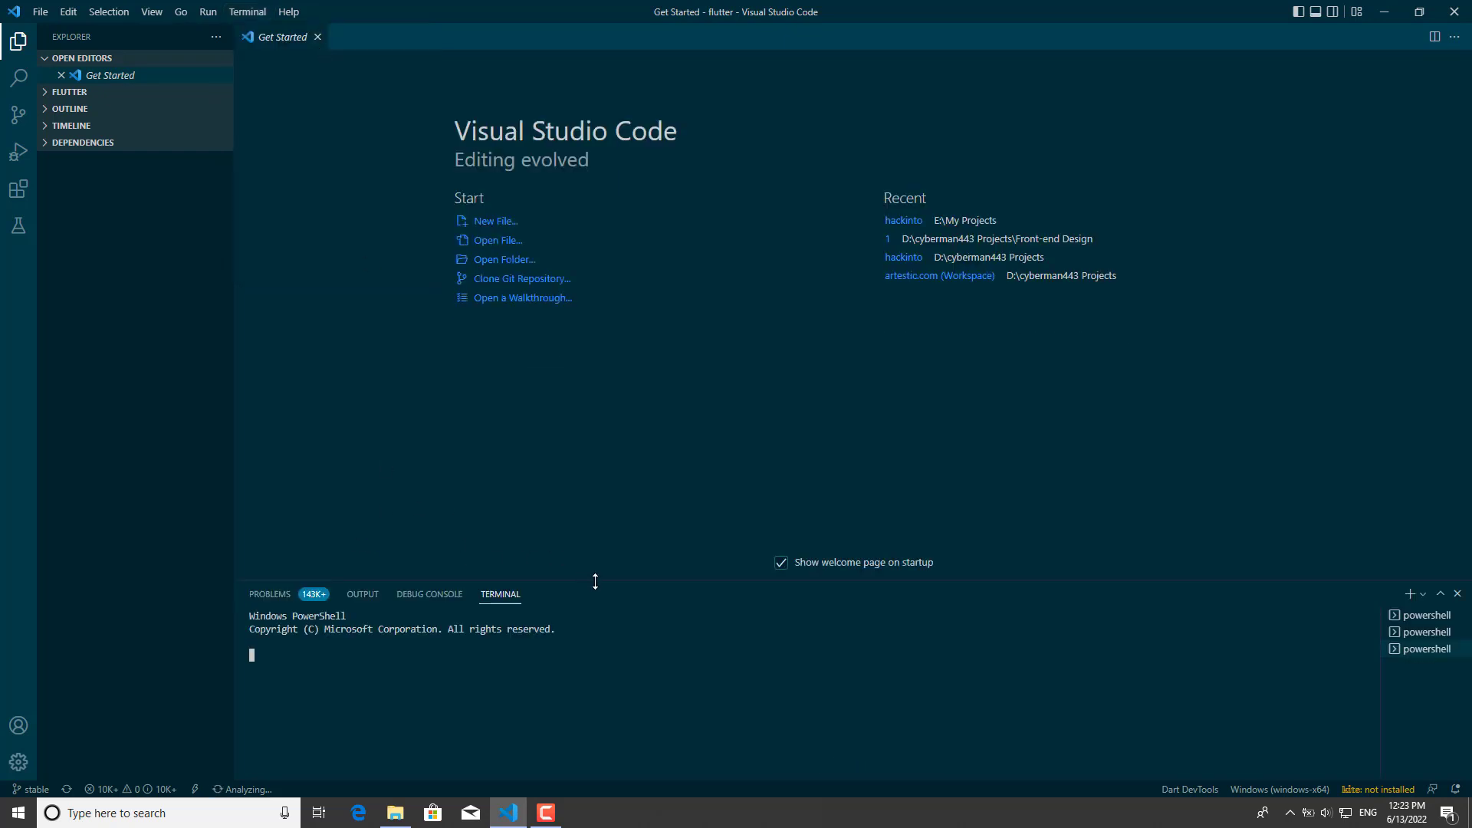
{"action": "left_click_drag", "start_coordinate": [591, 582], "coordinate": [594, 439]}
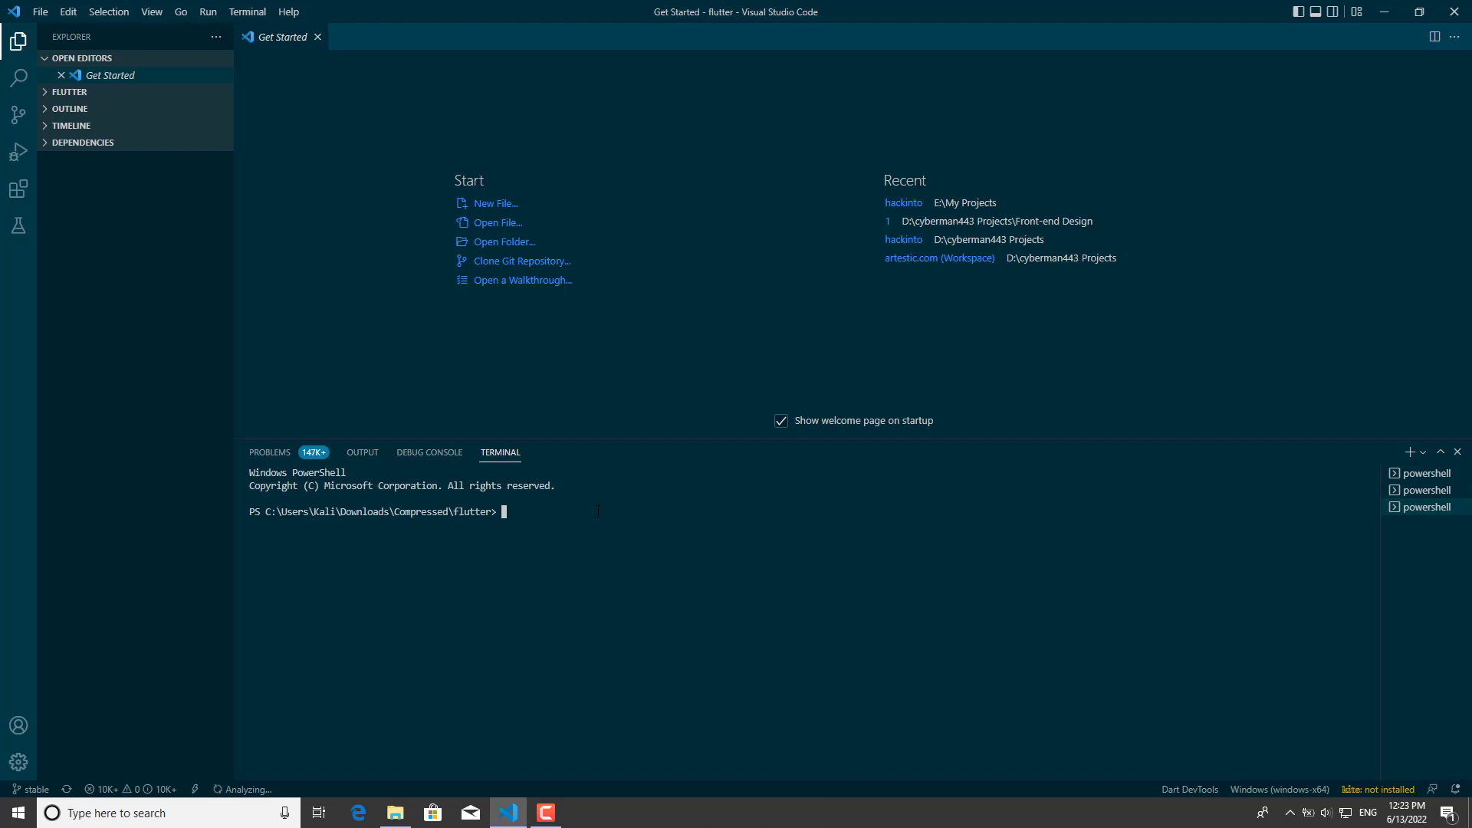
{"action": "type", "text": "flutter doctor"}
{"action": "key", "text": "Return"}
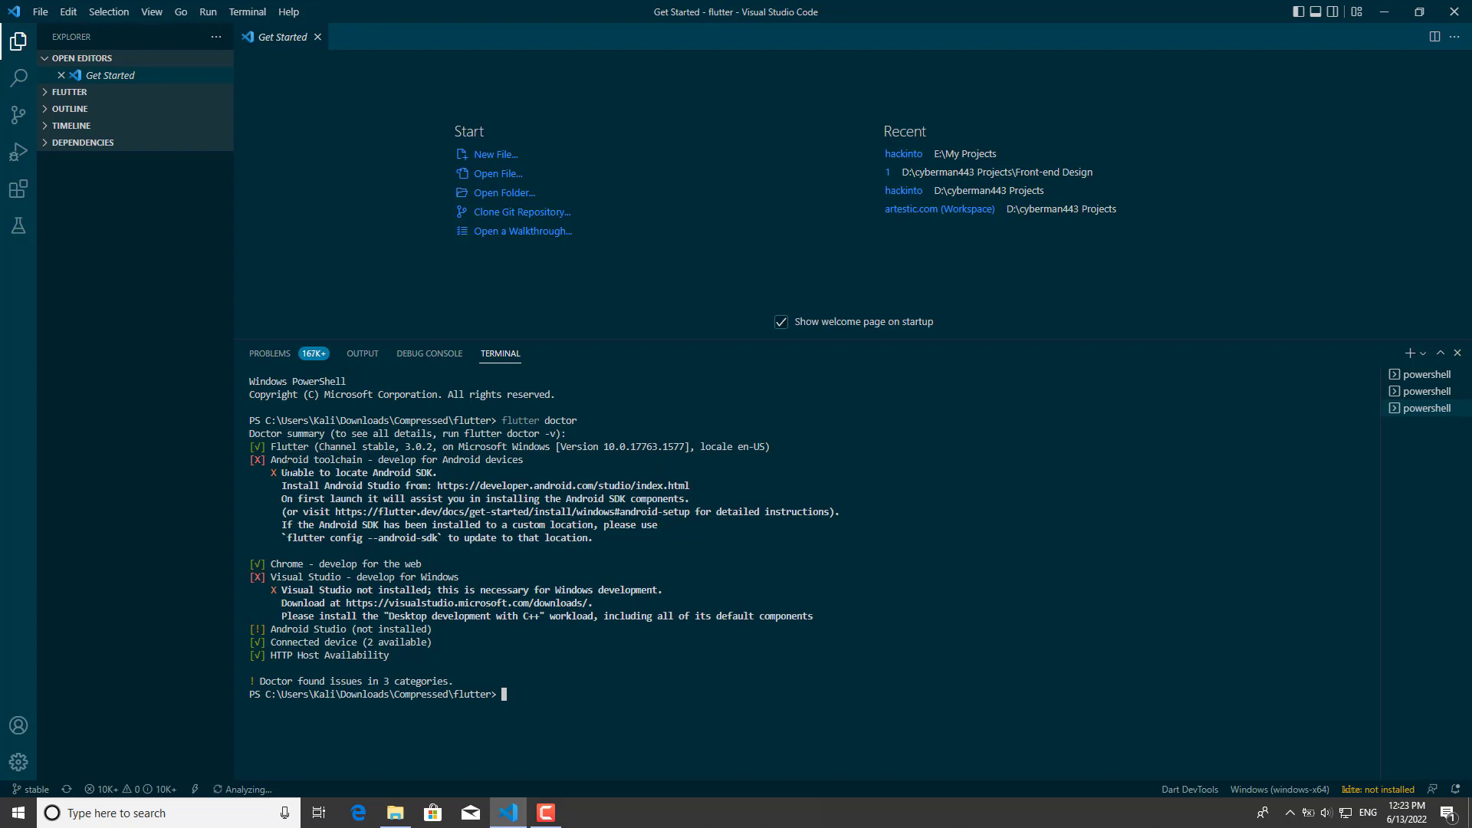
{"action": "left_click_drag", "start_coordinate": [281, 459], "coordinate": [347, 459]}
{"action": "left_click_drag", "start_coordinate": [287, 564], "coordinate": [329, 564]}
{"action": "left_click_drag", "start_coordinate": [281, 628], "coordinate": [319, 641]}
Launch android-studio-2021.2.1.15-windows.exe from Downloads\Programs in File Explorer and proceed through setup with Android Studio and Android Virtual Device selected.
{"action": "left_click", "coordinate": [397, 814]}
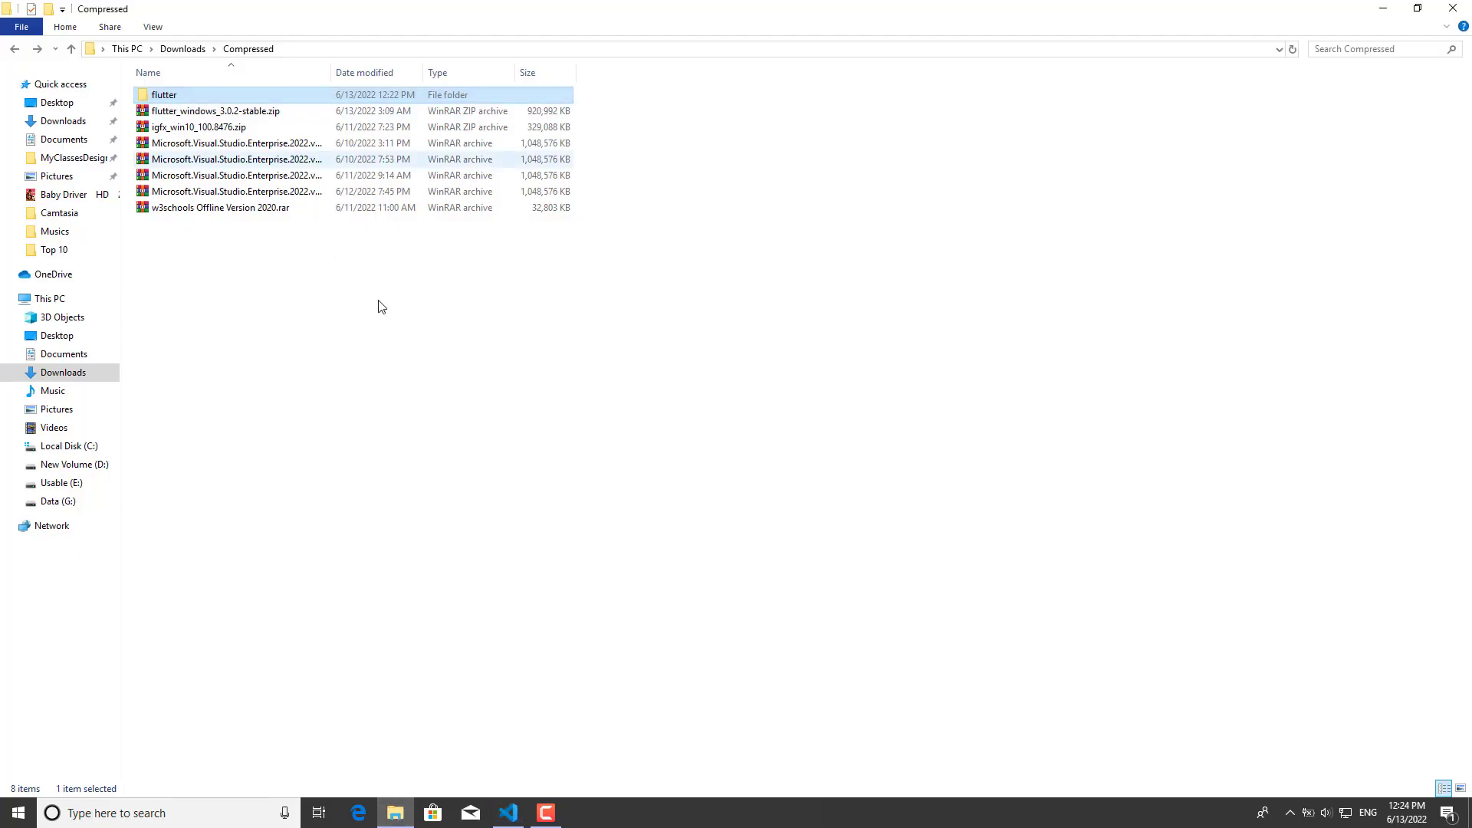
{"action": "key", "text": "alt+Up"}
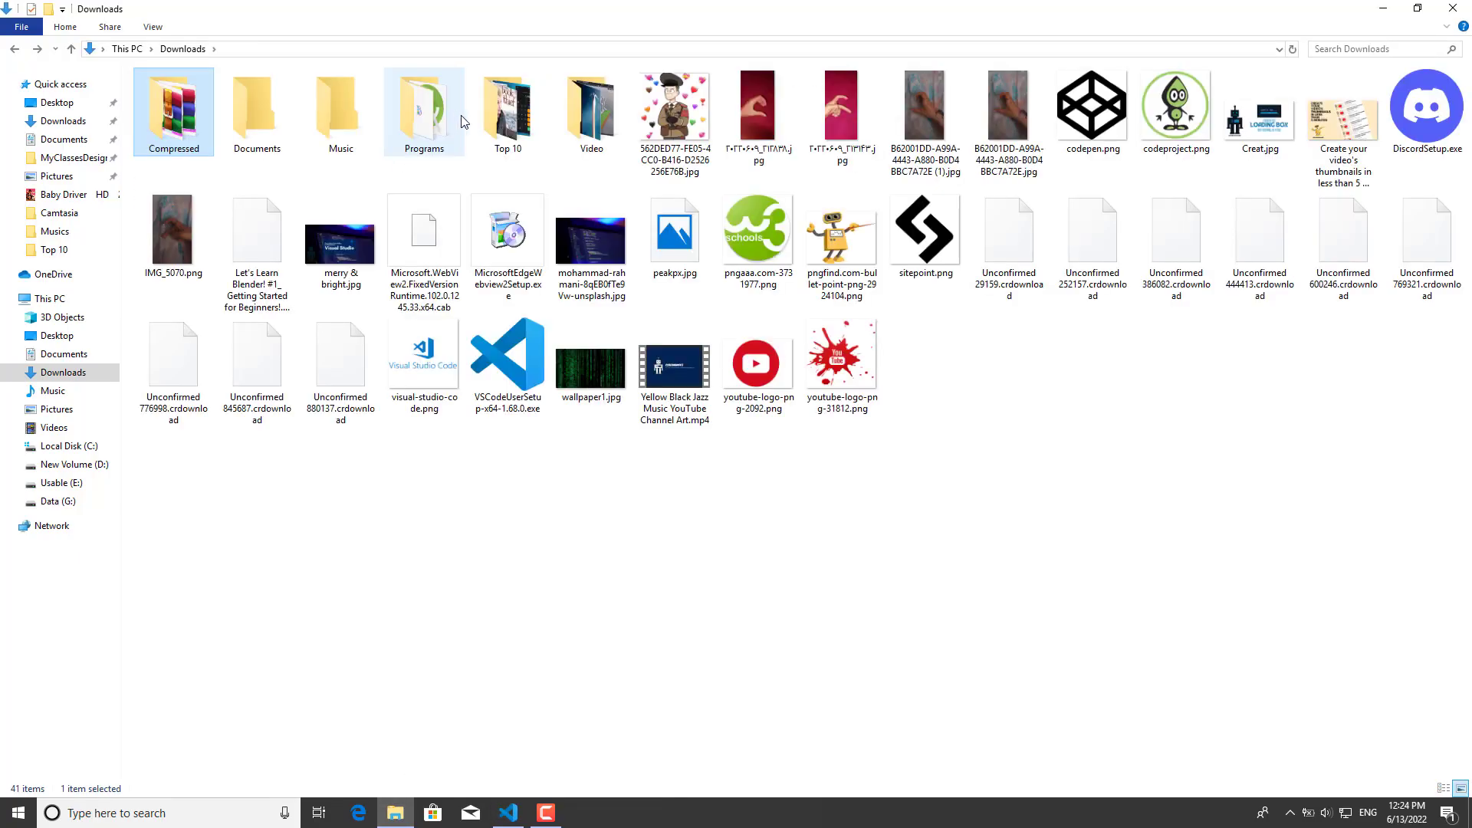
{"action": "double_click", "coordinate": [424, 115]}
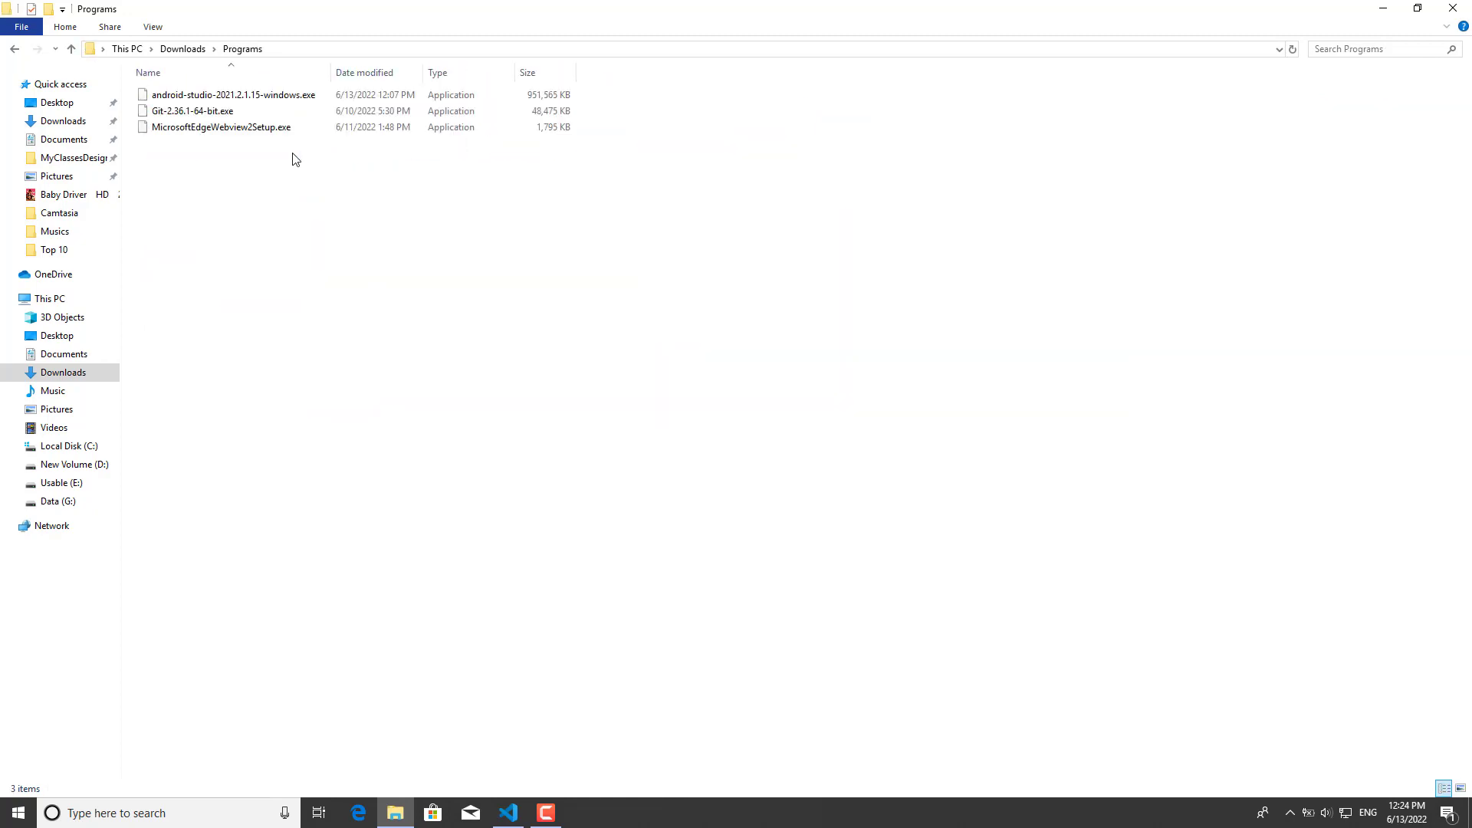
{"action": "left_click", "coordinate": [255, 92]}
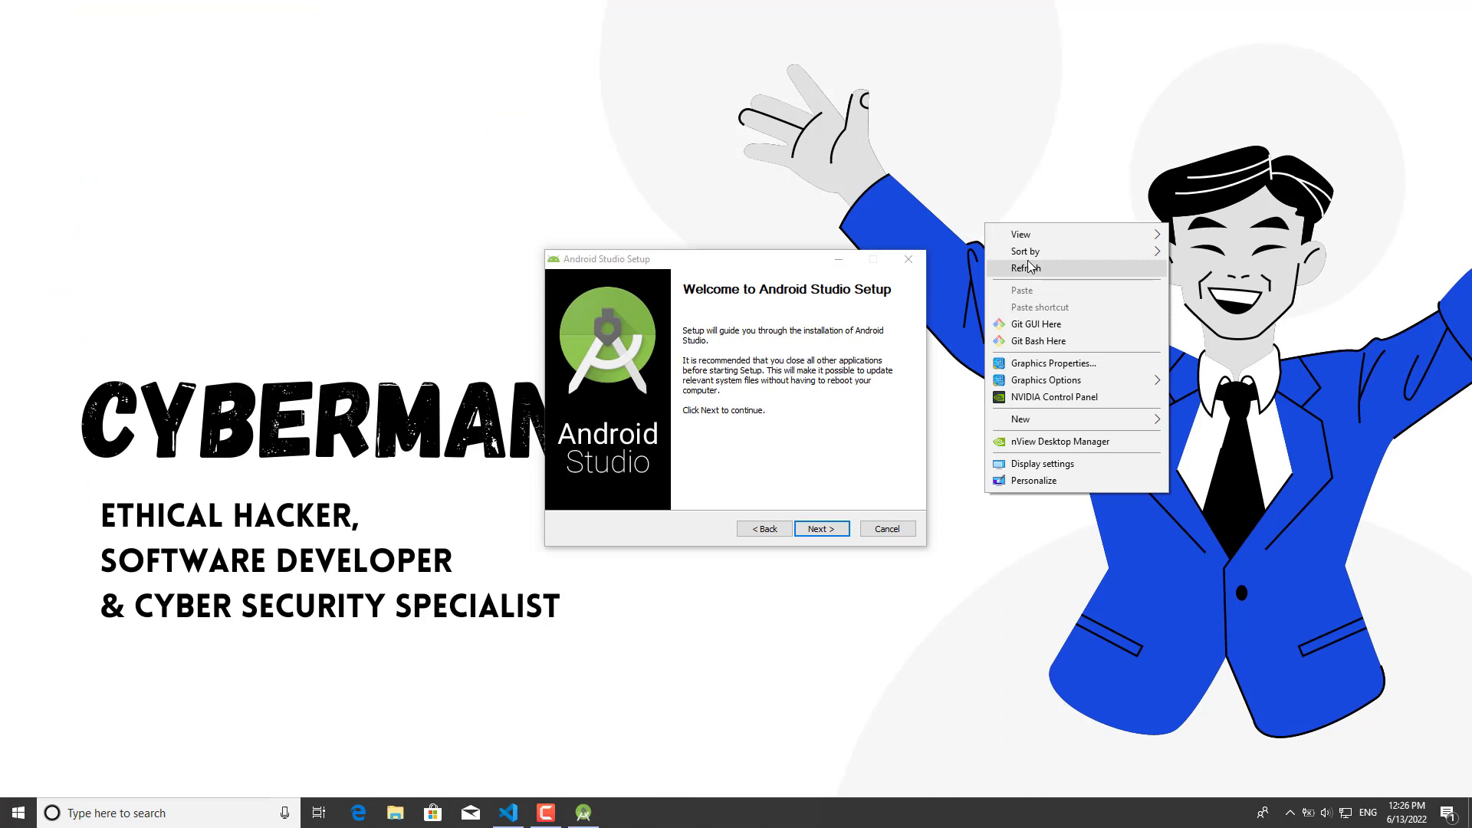
{"action": "left_click", "coordinate": [1043, 173]}
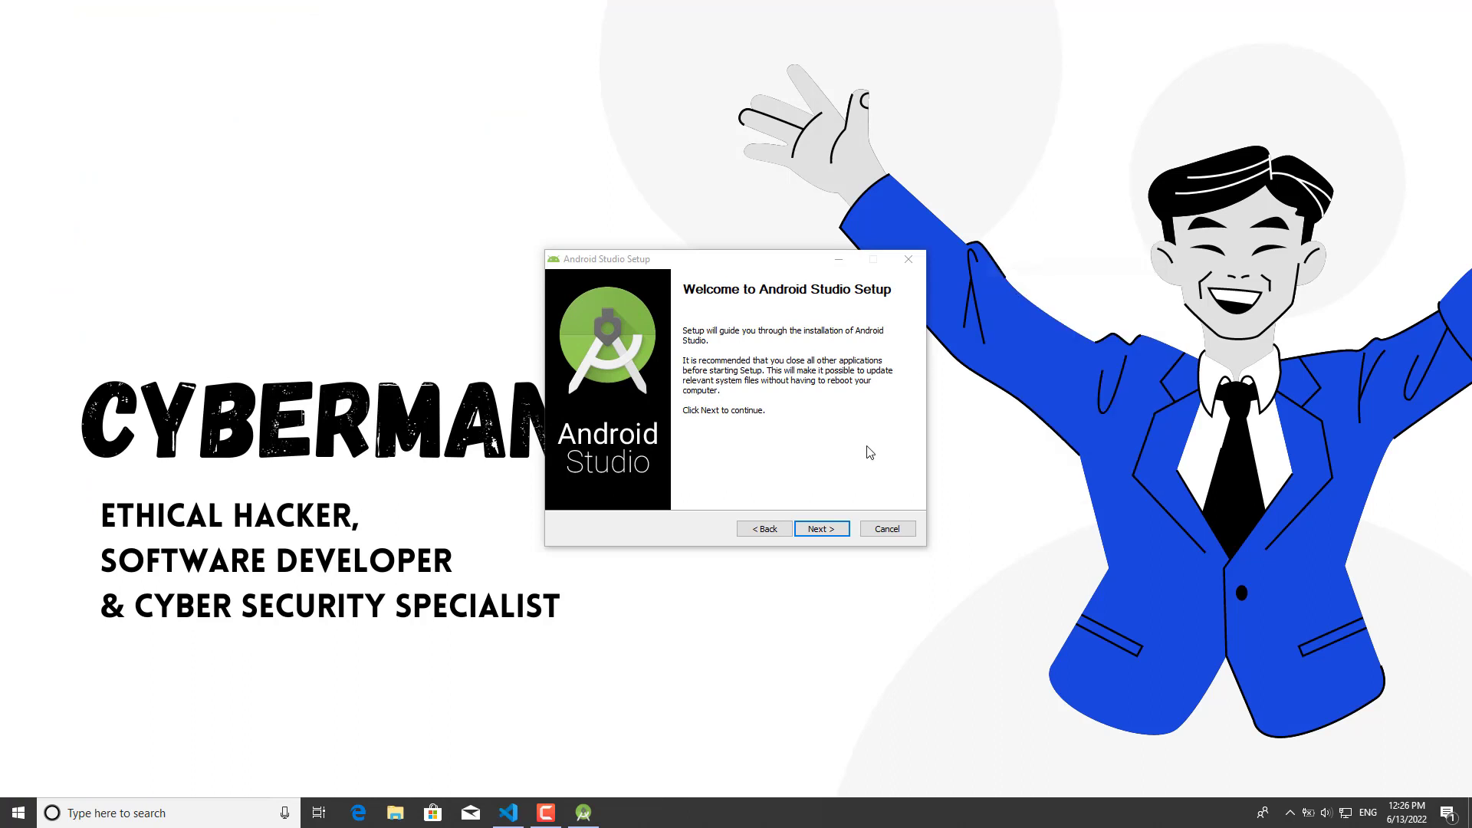
{"action": "left_click", "coordinate": [820, 529]}
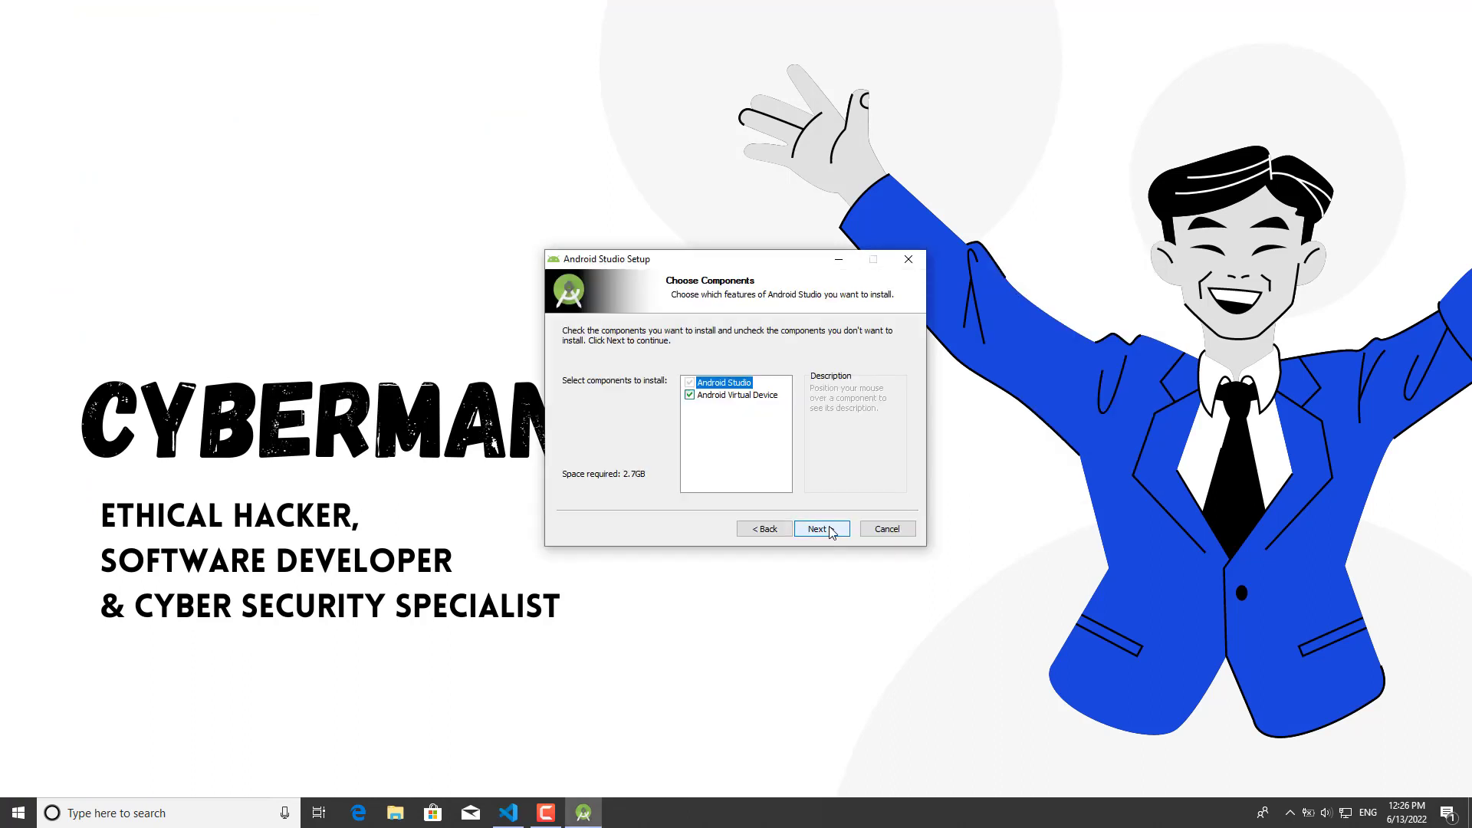
{"action": "left_click", "coordinate": [820, 529]}
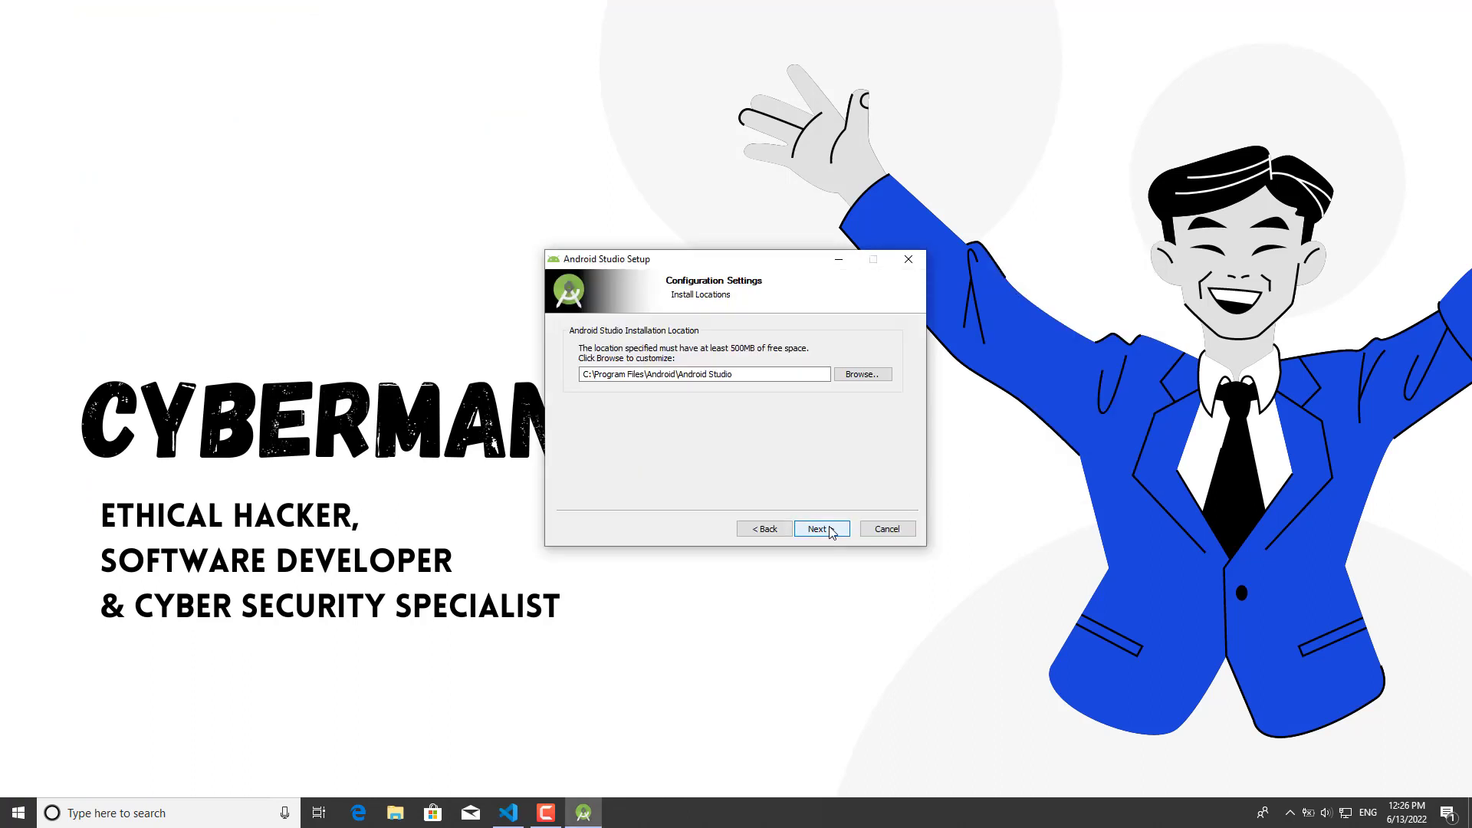
Try to use E:\Installed Apps as the Android Studio installation location.
{"action": "left_click", "coordinate": [874, 374]}
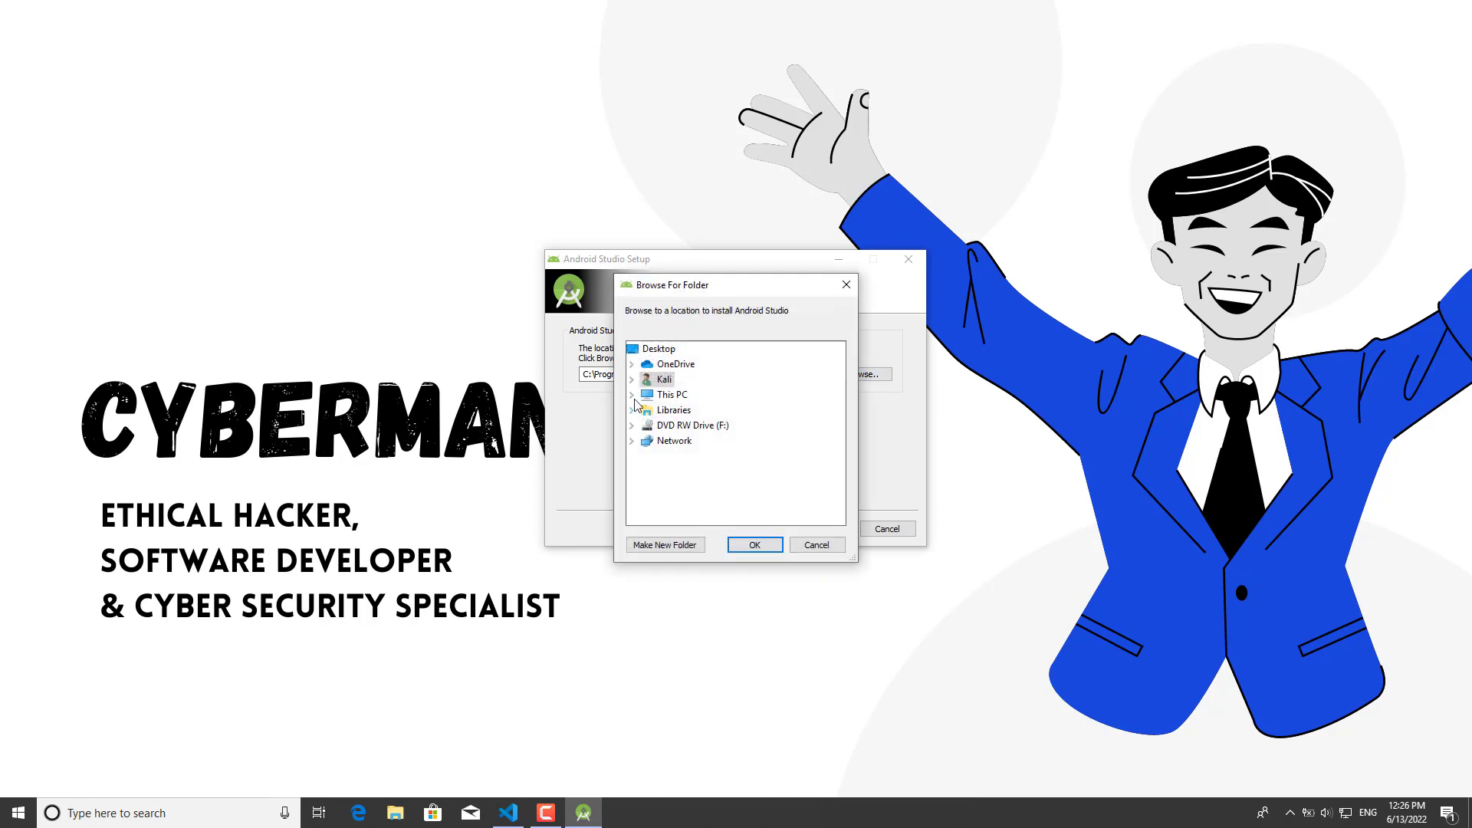
{"action": "left_click", "coordinate": [632, 394]}
{"action": "scroll", "coordinate": [698, 451], "scroll_direction": "down", "scroll_amount": 1}
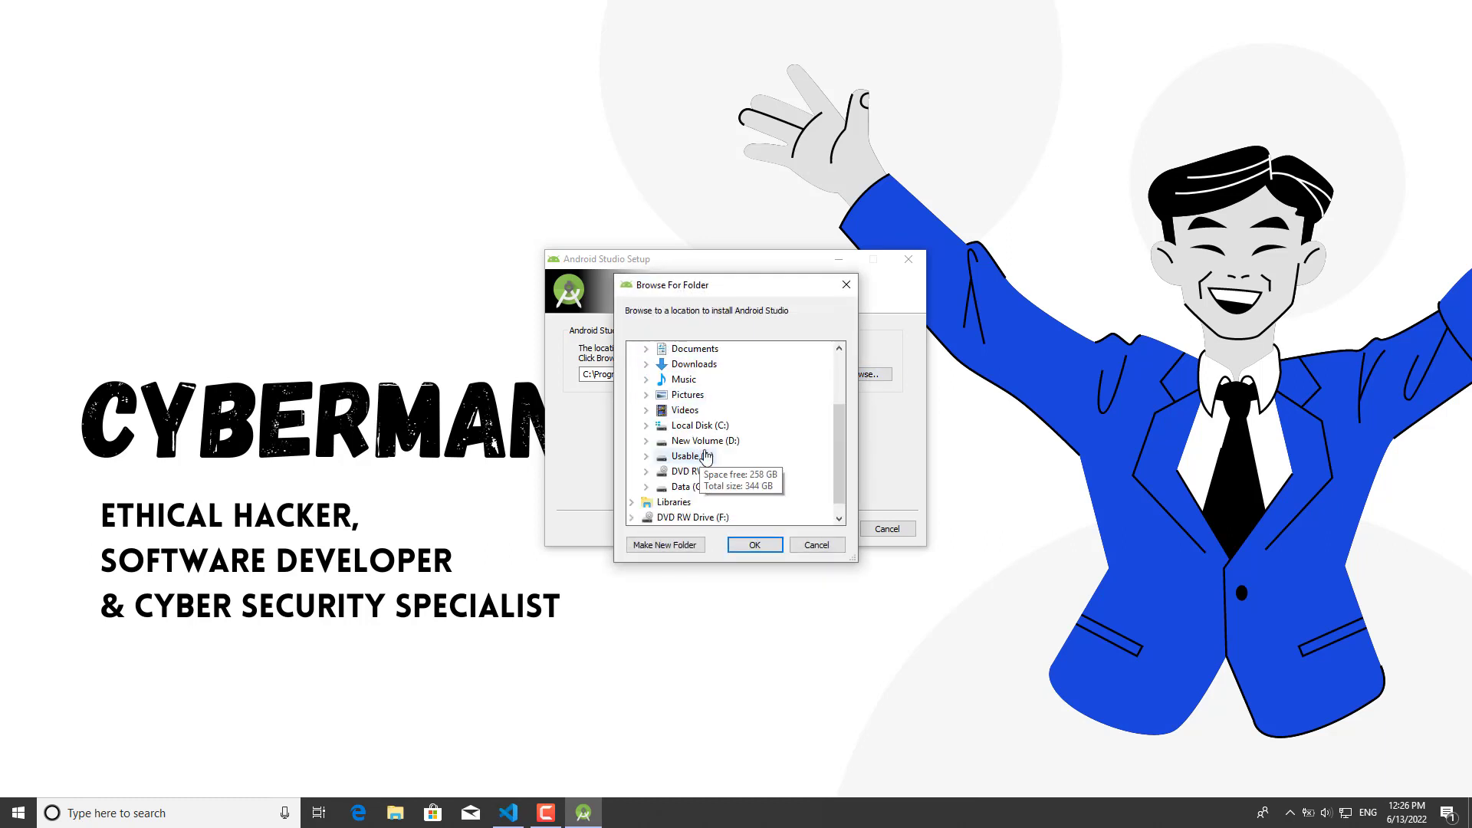
{"action": "left_click", "coordinate": [702, 456]}
{"action": "double_click", "coordinate": [702, 457]}
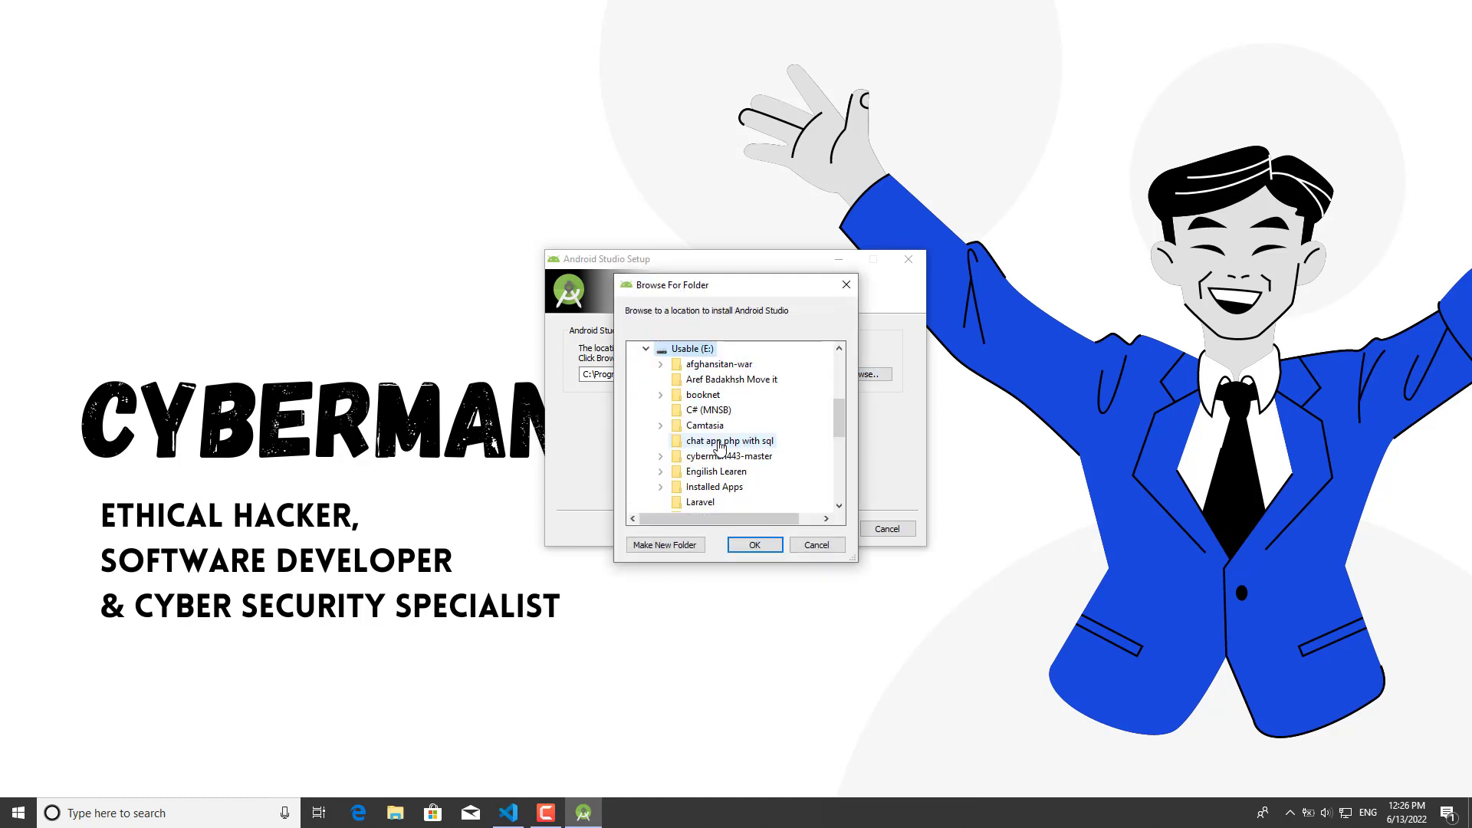
{"action": "double_click", "coordinate": [713, 501]}
{"action": "left_click", "coordinate": [758, 540]}
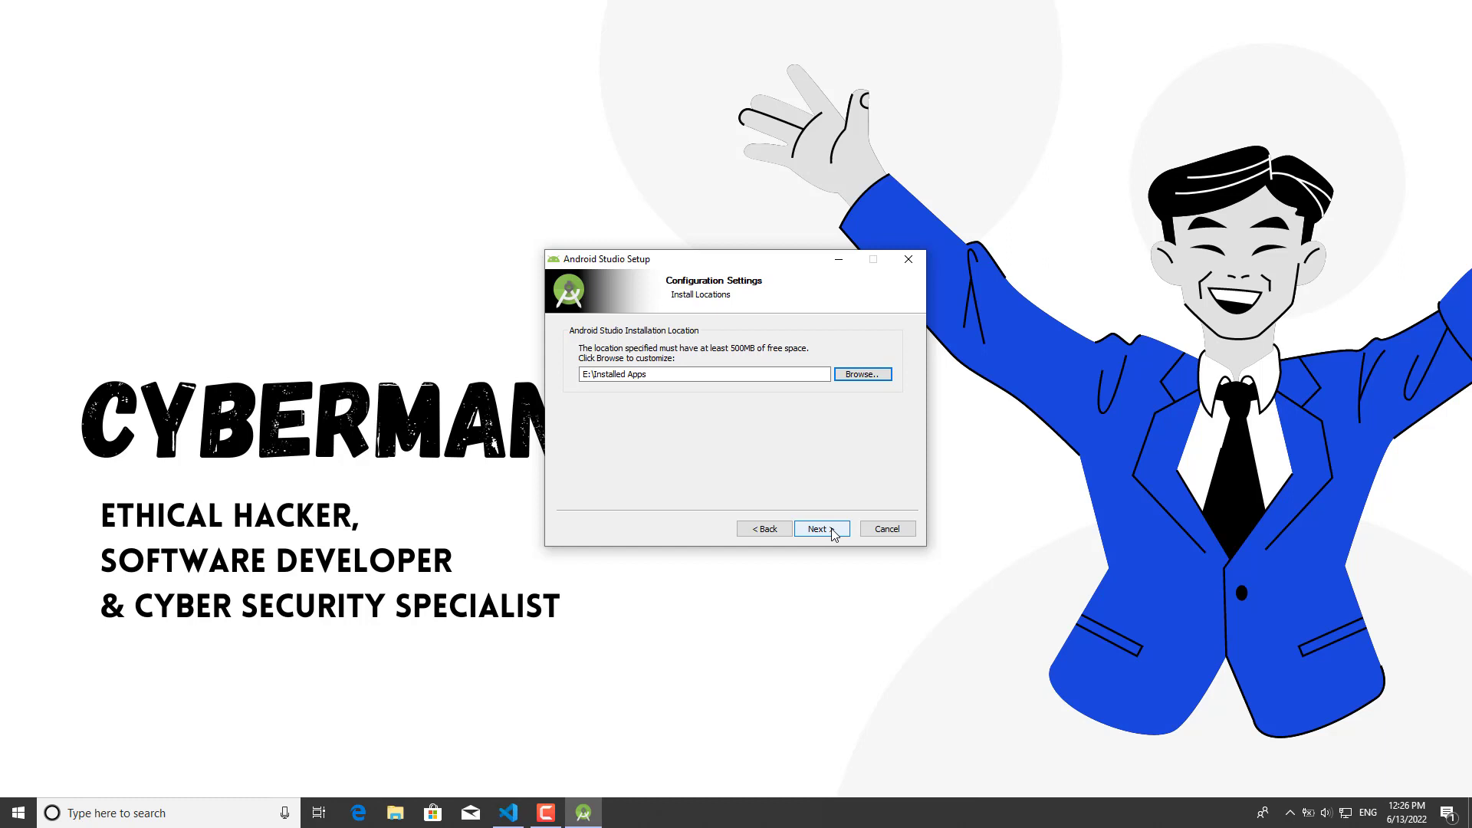
{"action": "left_click", "coordinate": [834, 534]}
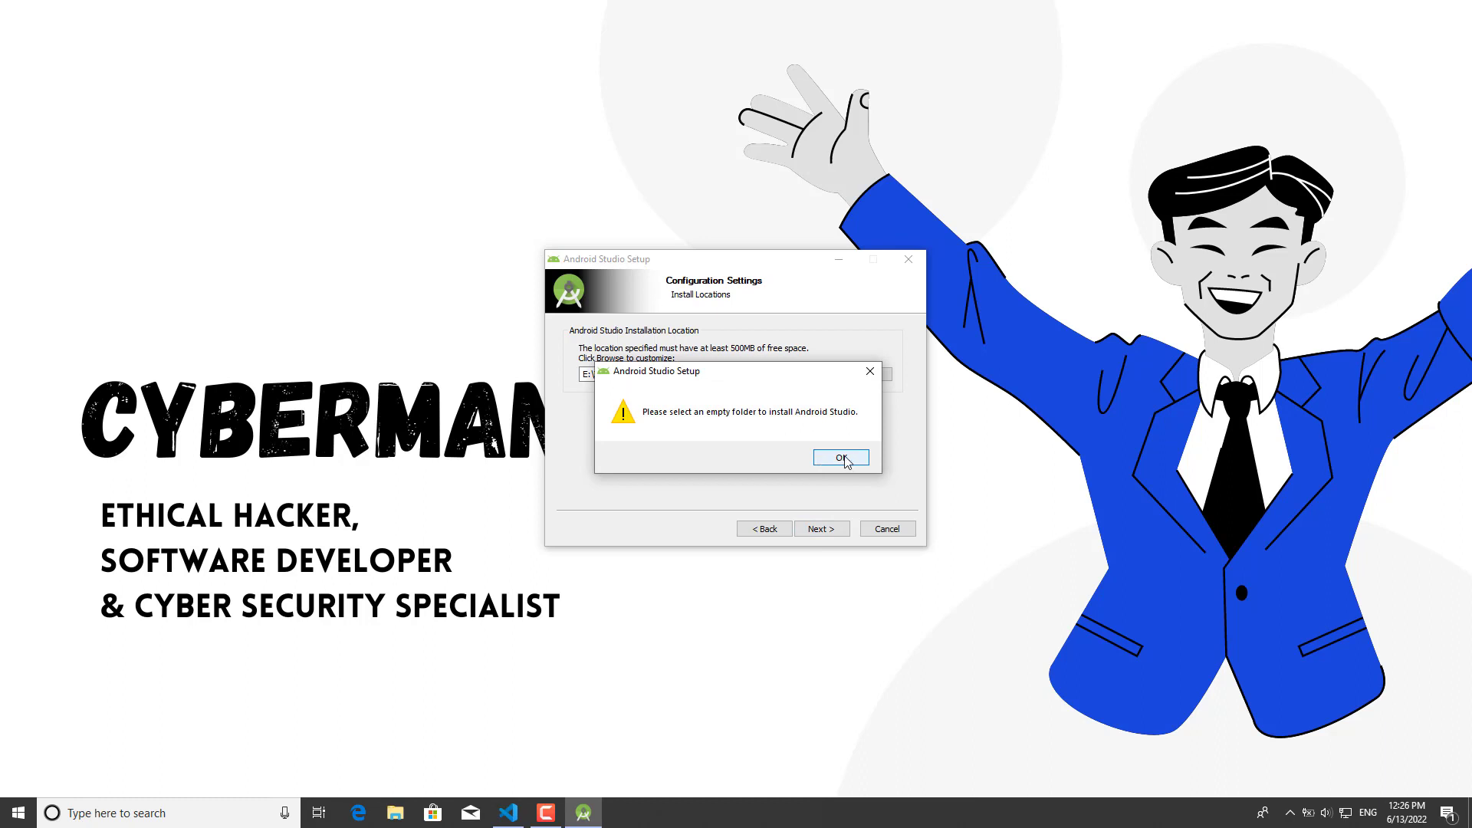
{"action": "left_click", "coordinate": [843, 458]}
Create a folder named Android Studio inside Installed Apps on drive E and choose it as the installation location.
{"action": "left_click", "coordinate": [862, 376]}
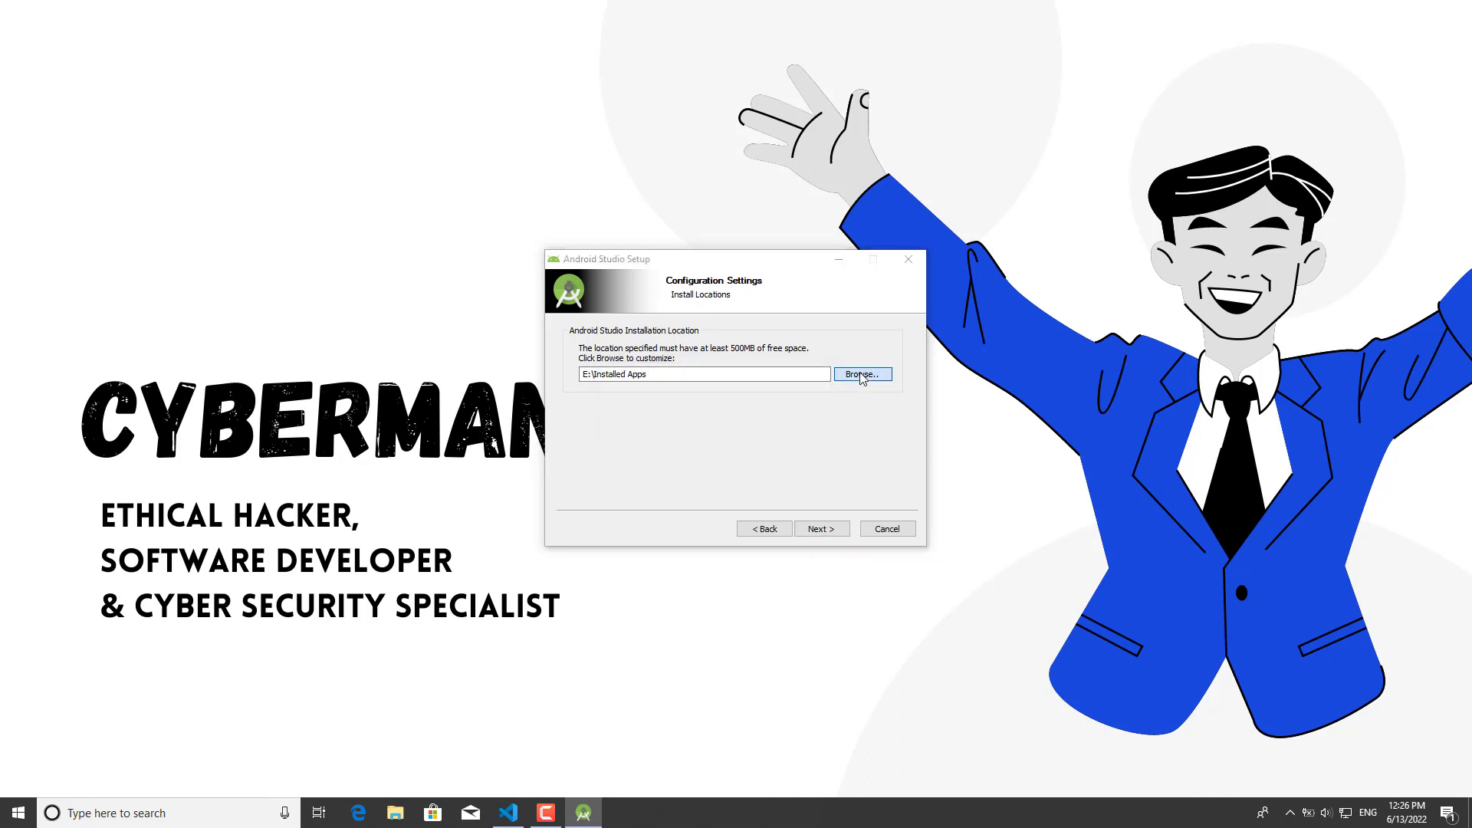
{"action": "double_click", "coordinate": [733, 503]}
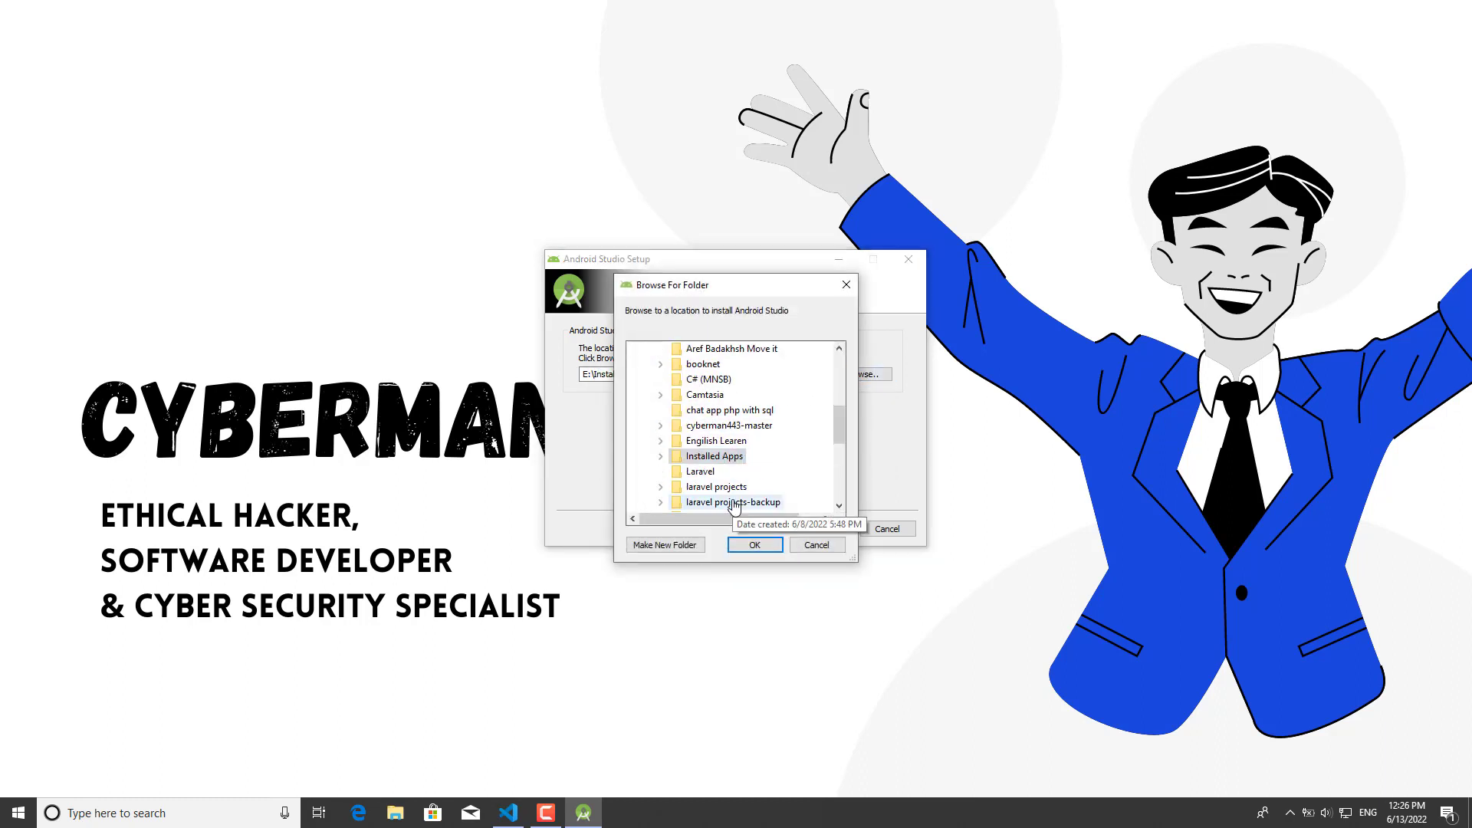
{"action": "left_click", "coordinate": [664, 544]}
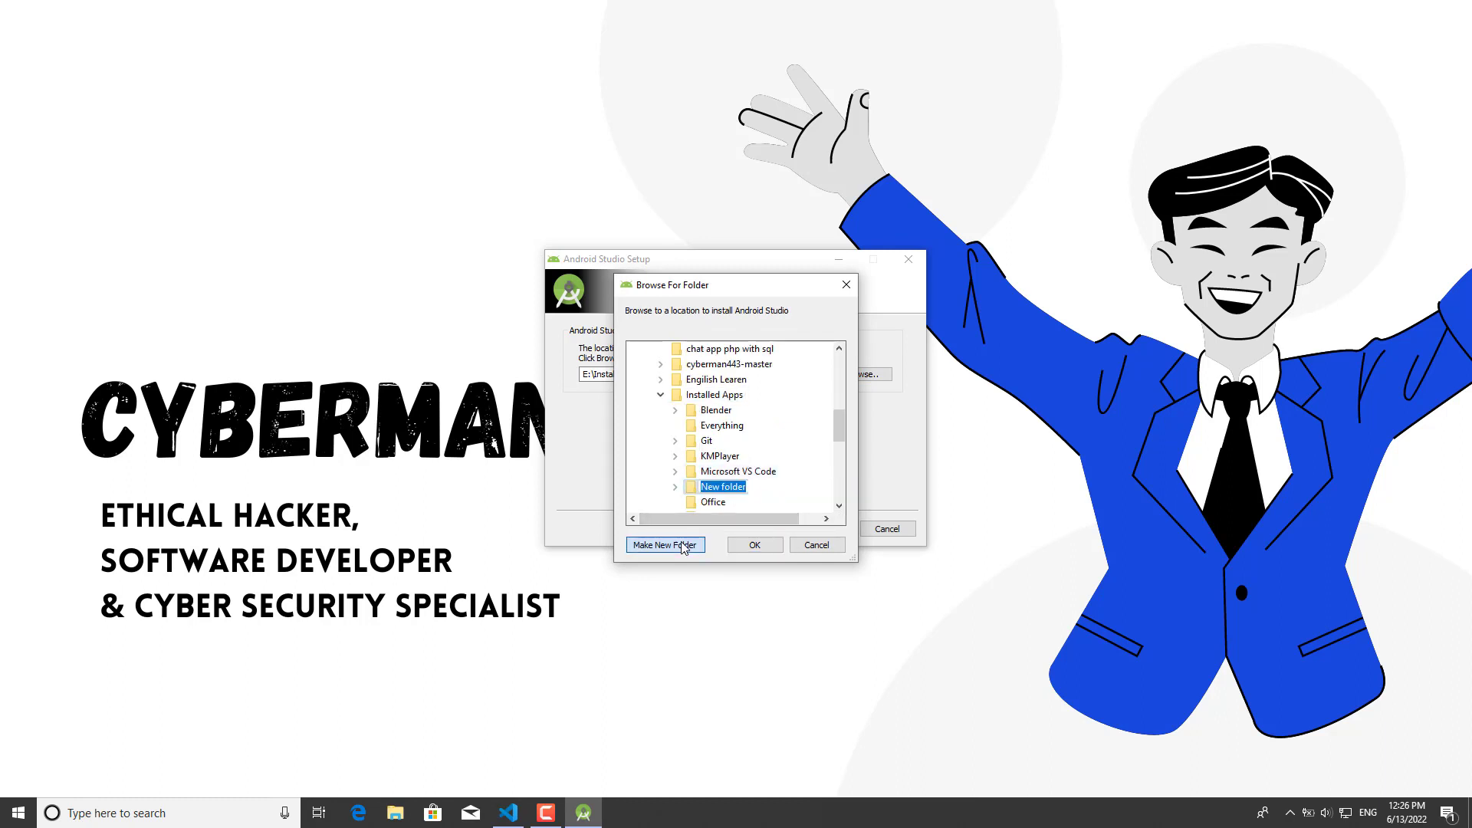
{"action": "type", "text": "Android"}
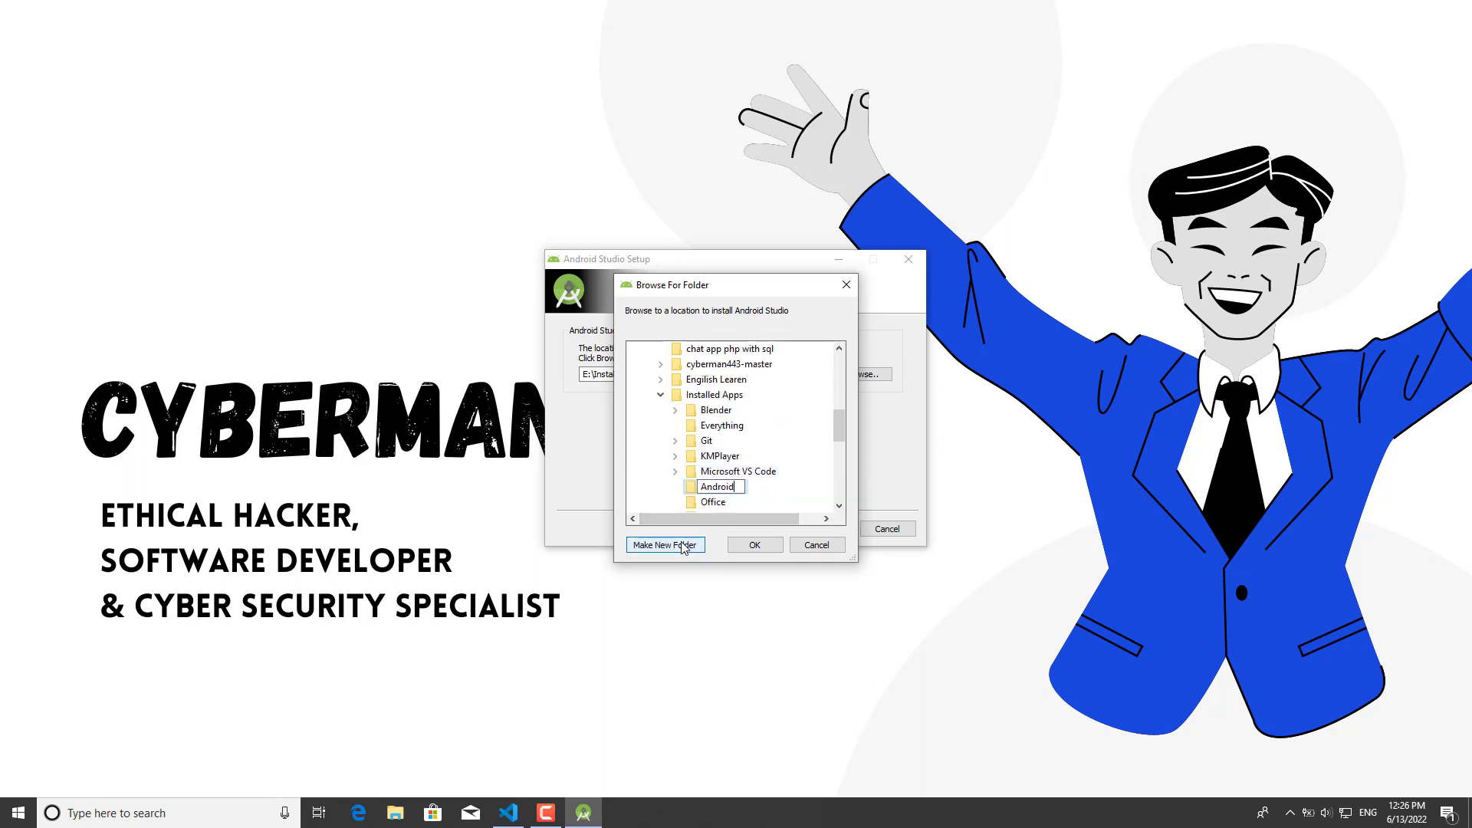
{"action": "type", "text": " Studio"}
{"action": "key", "text": "Return"}
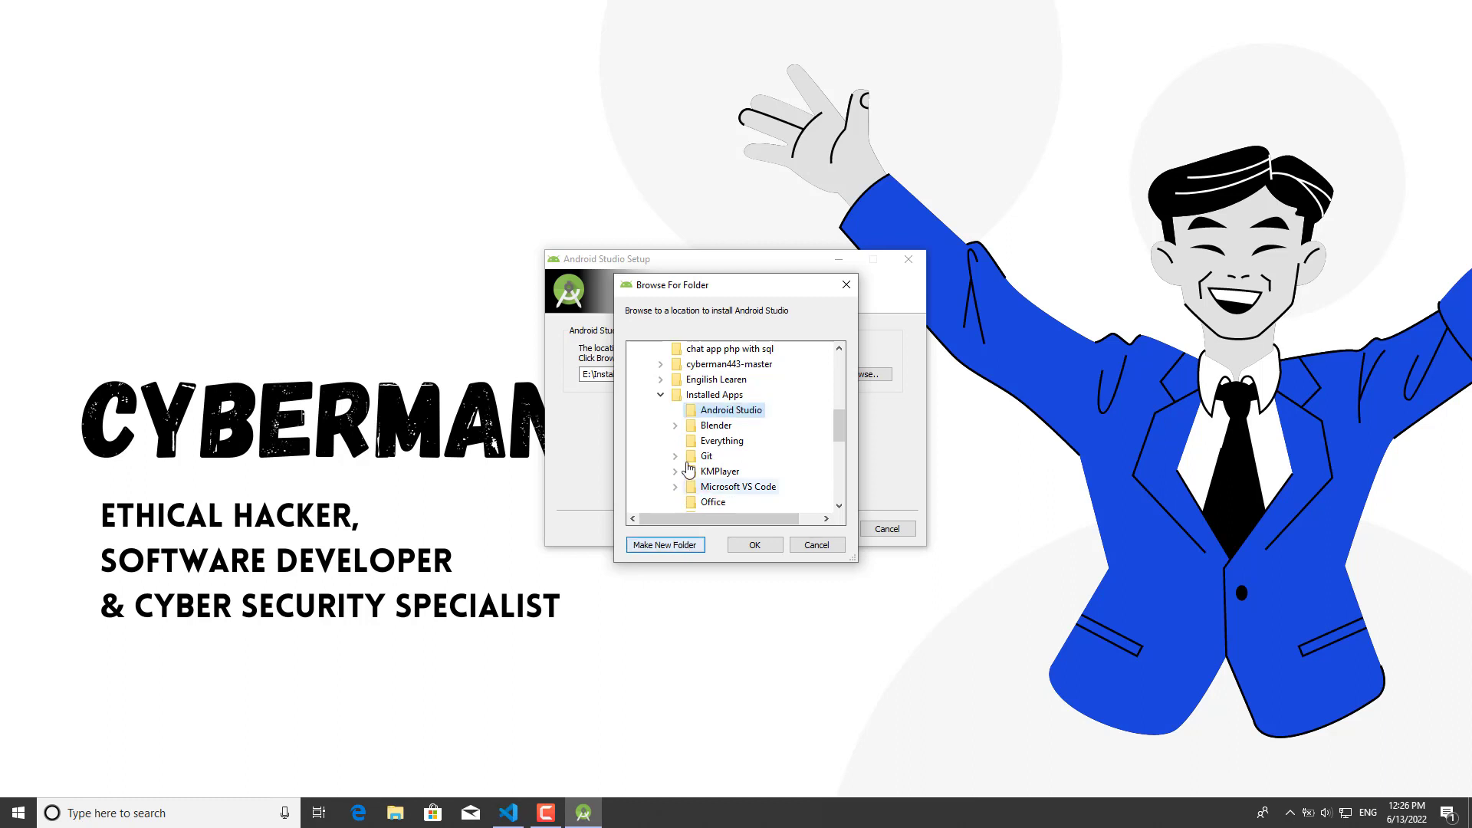
{"action": "left_click", "coordinate": [747, 545]}
Install Android Studio with the Start Menu folder Android Studio and finish setup with Start Android Studio enabled.
{"action": "left_click", "coordinate": [824, 530]}
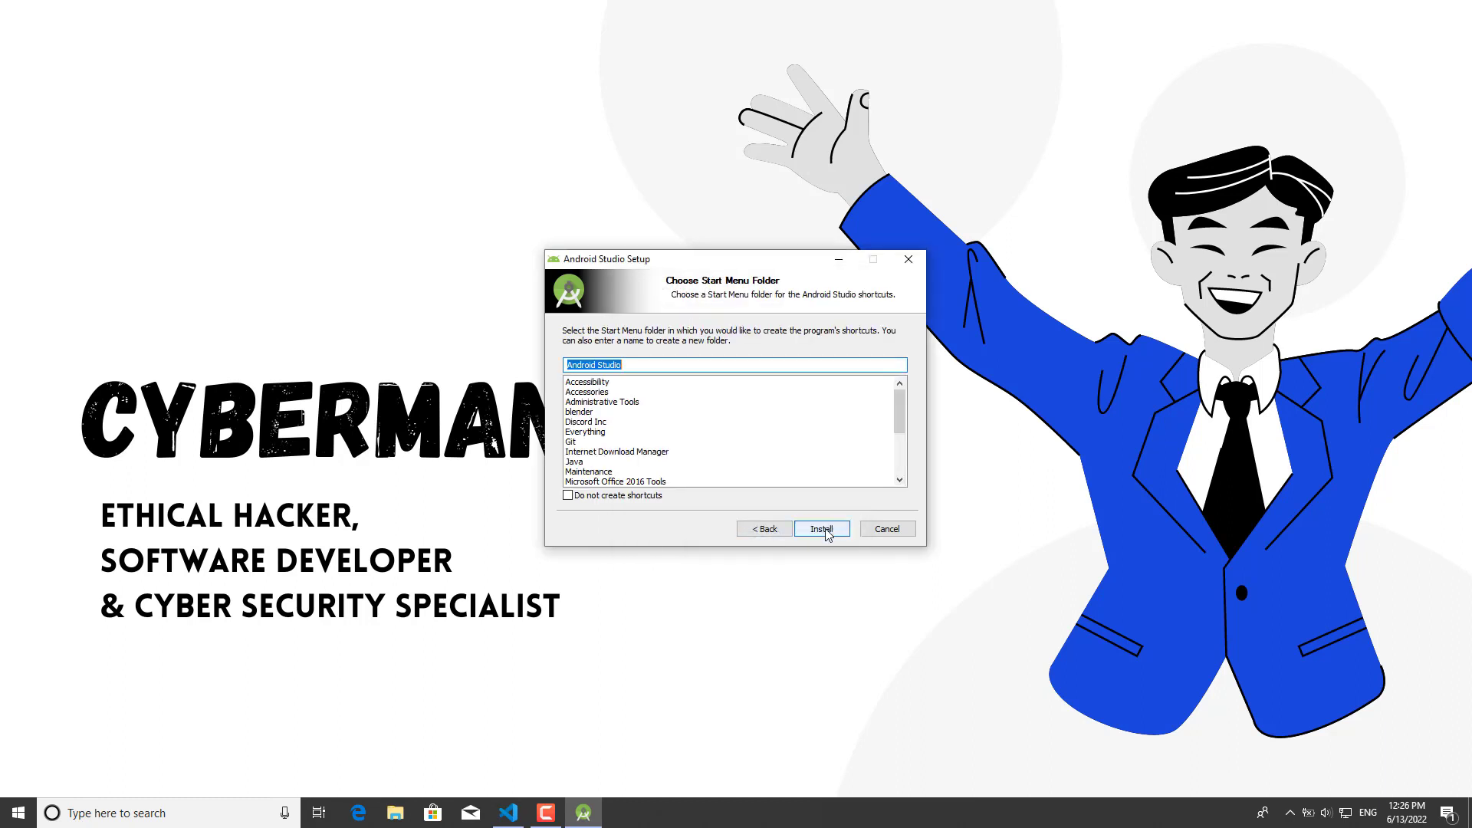
{"action": "left_click", "coordinate": [822, 529]}
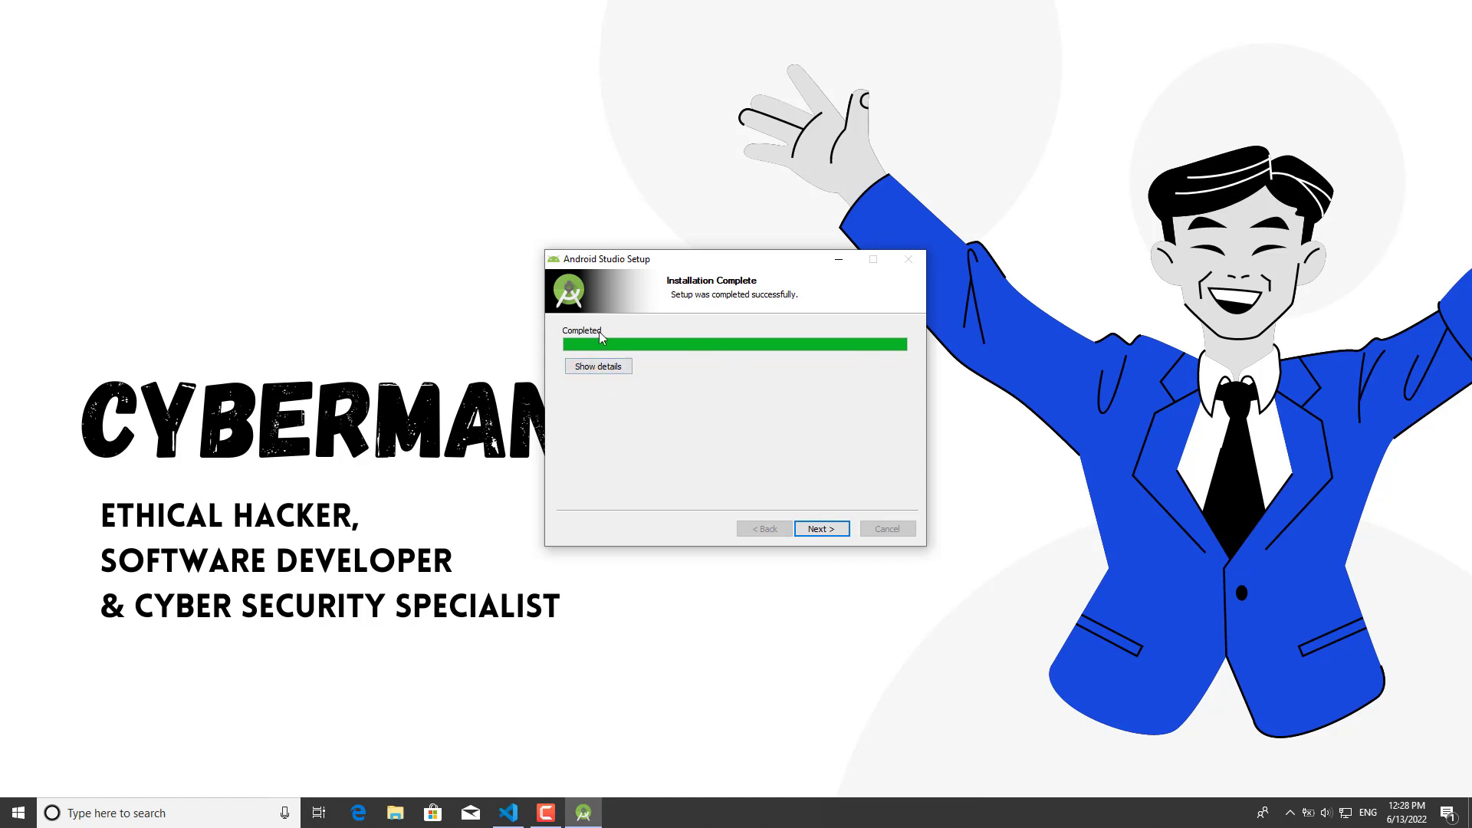
{"action": "left_click", "coordinate": [823, 529]}
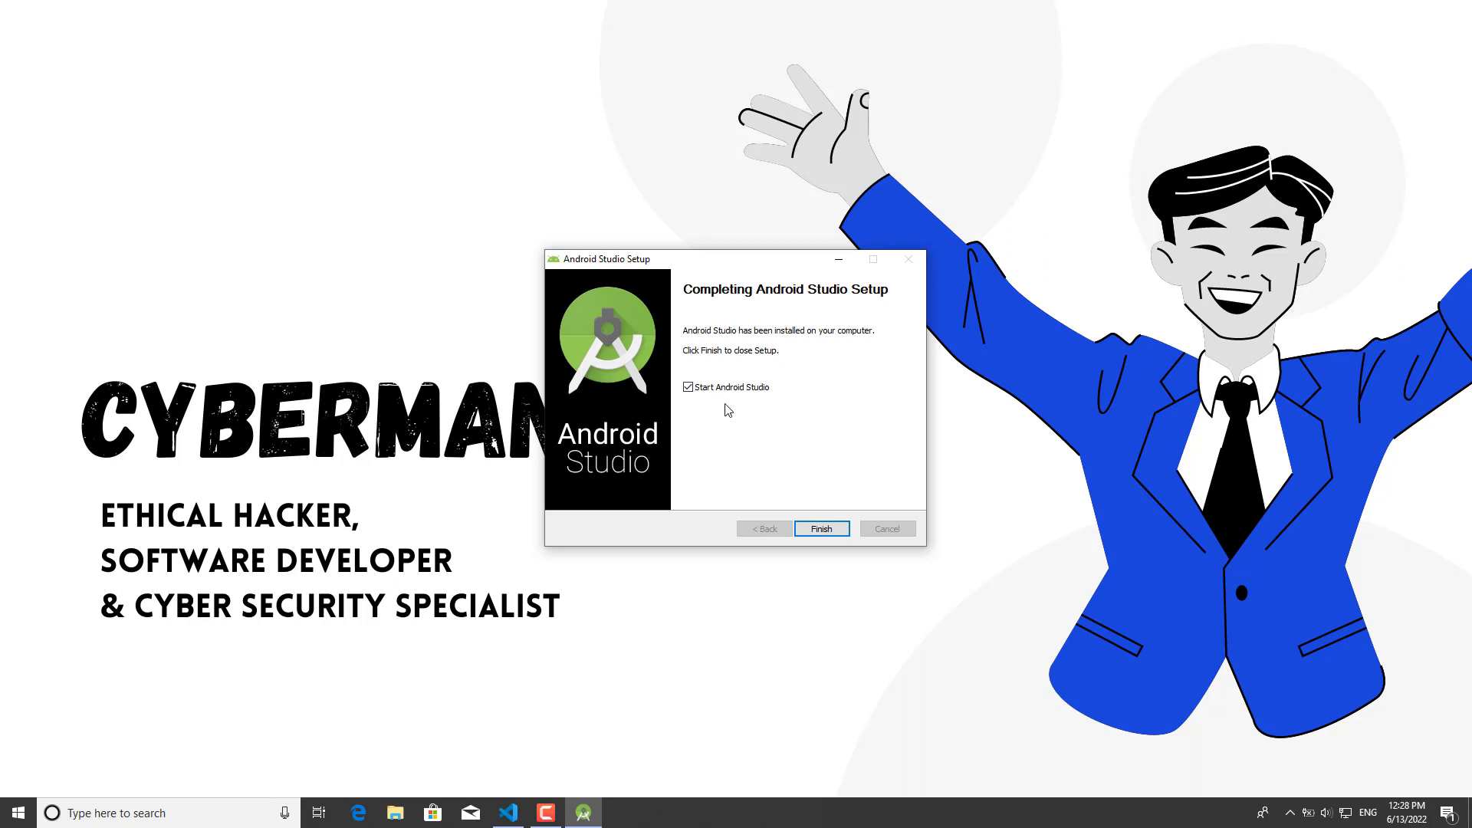
{"action": "left_click", "coordinate": [821, 528]}
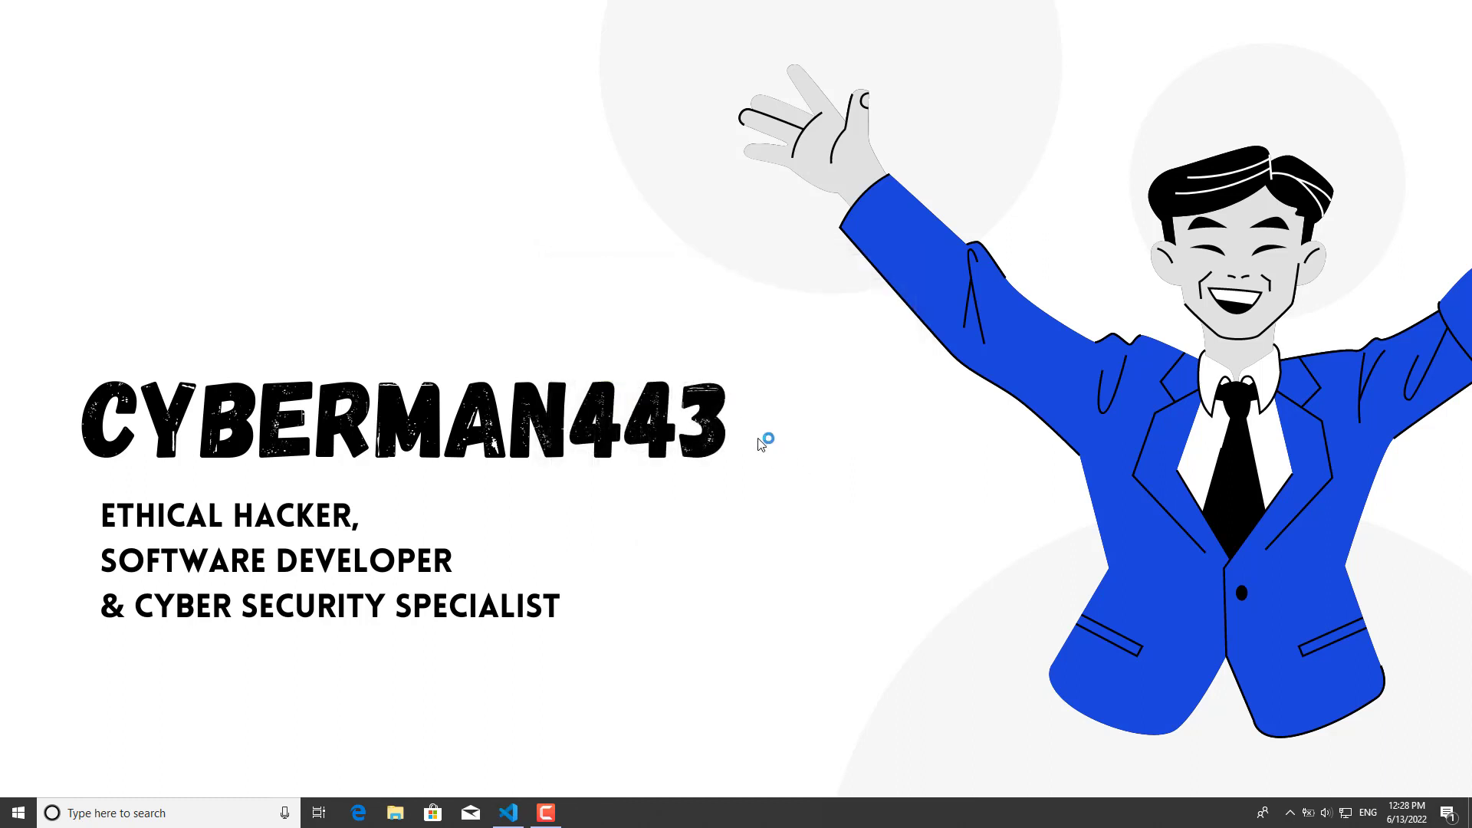
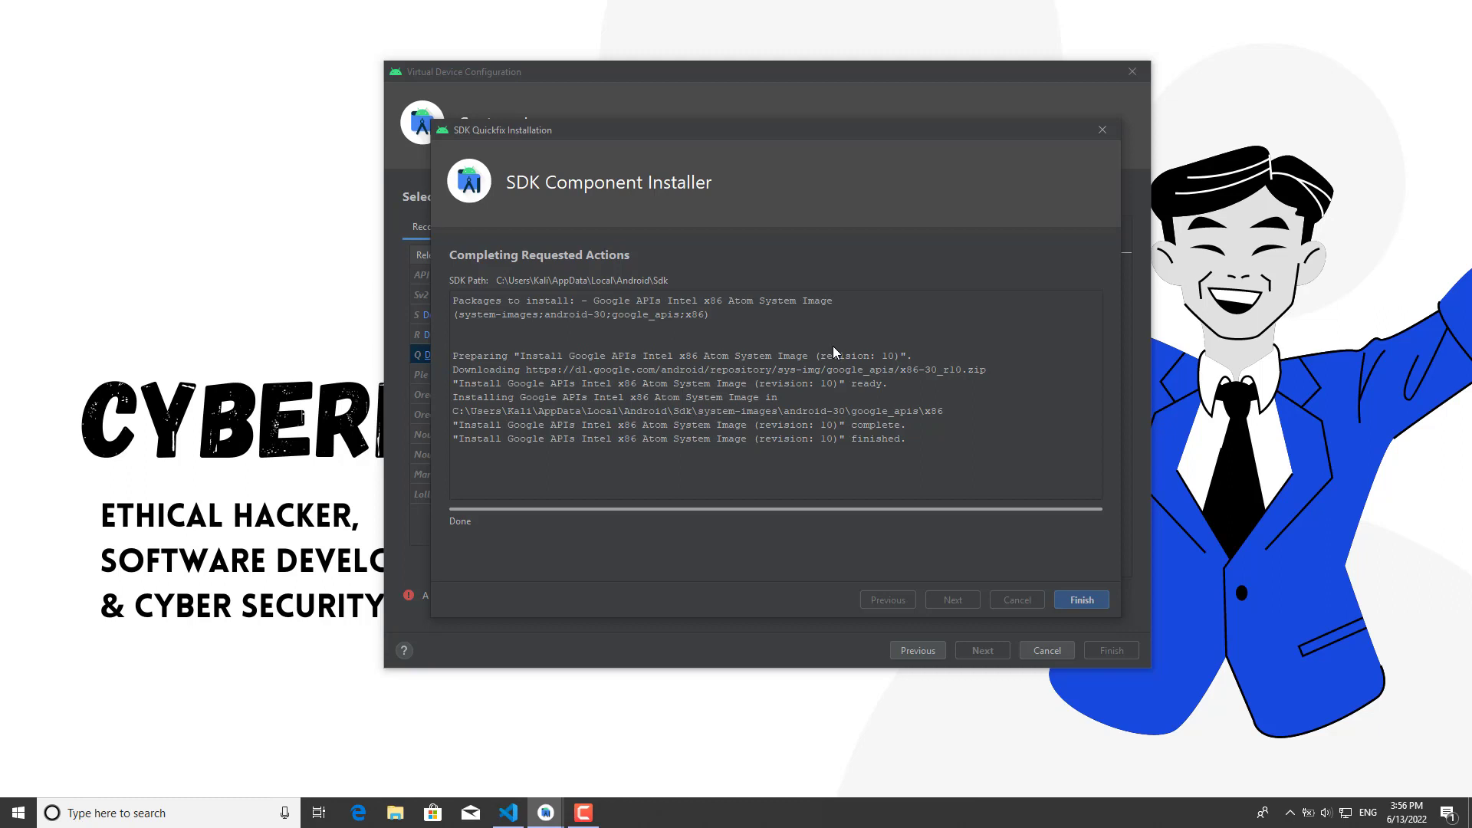
Finish the SDK component installation and select the R system image, API level 30 x86, for the virtual device.
{"action": "left_click", "coordinate": [1081, 599]}
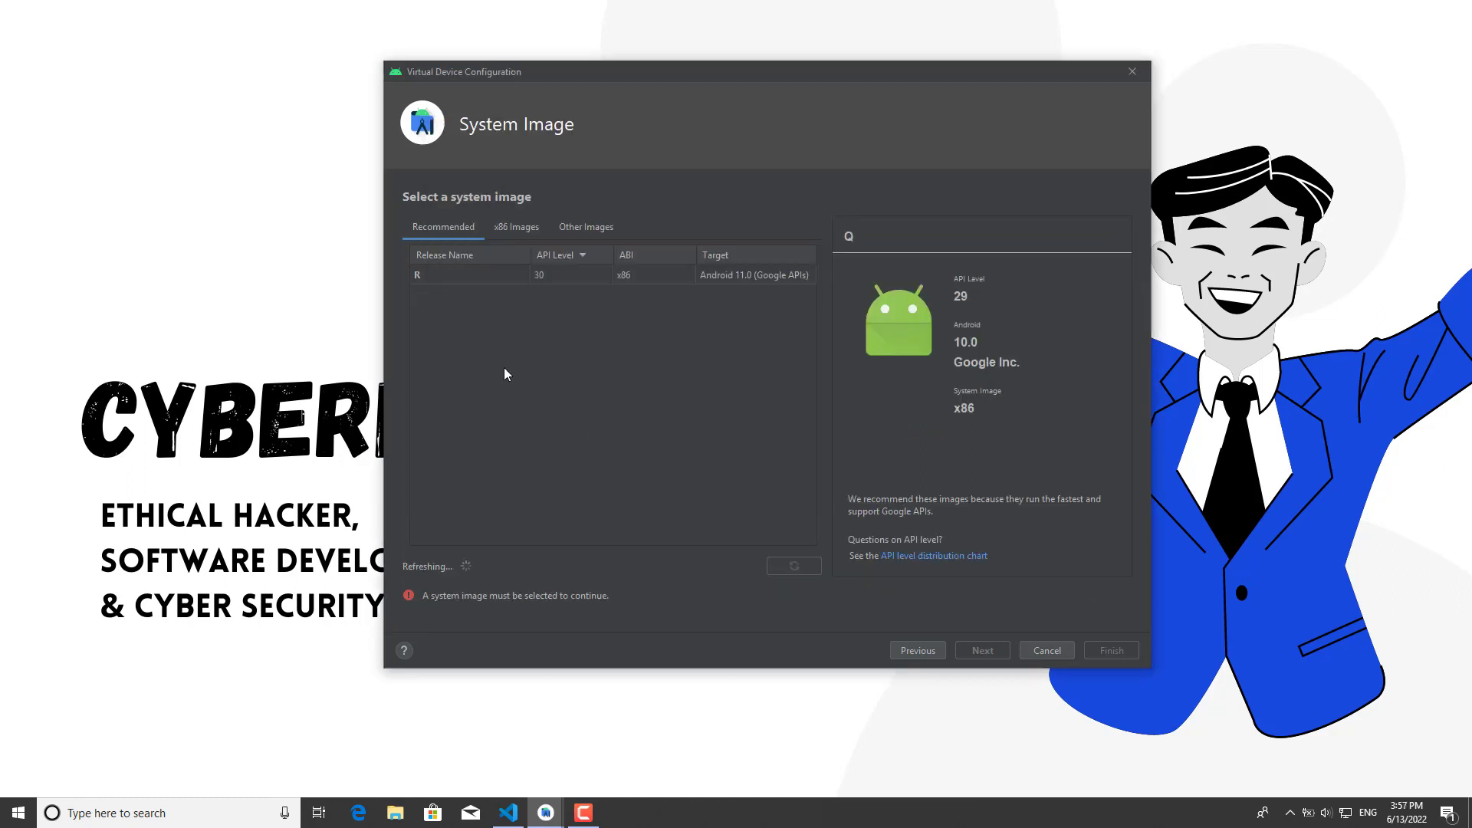
{"action": "left_click", "coordinate": [484, 270]}
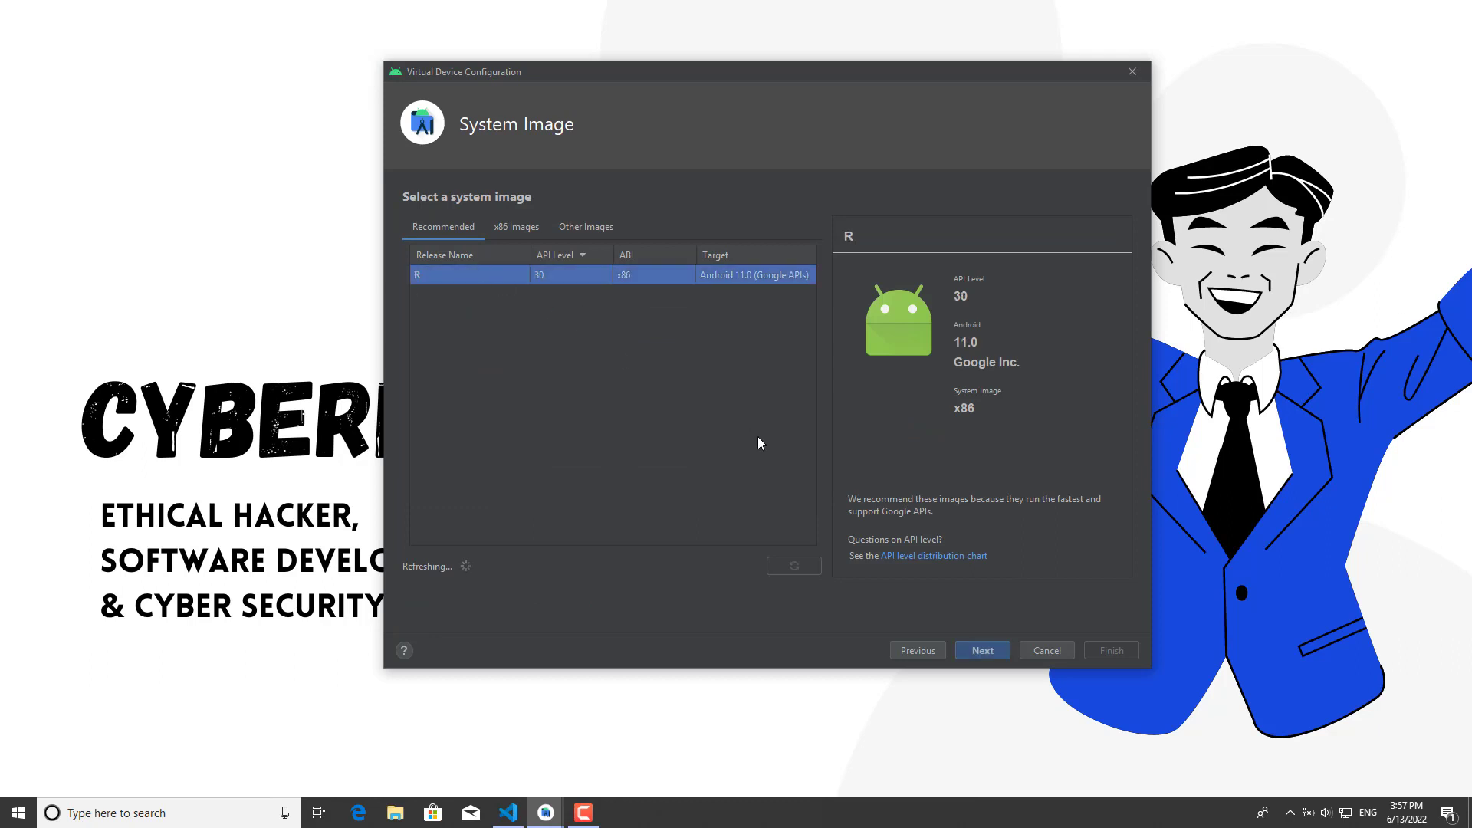
{"action": "left_click", "coordinate": [983, 648]}
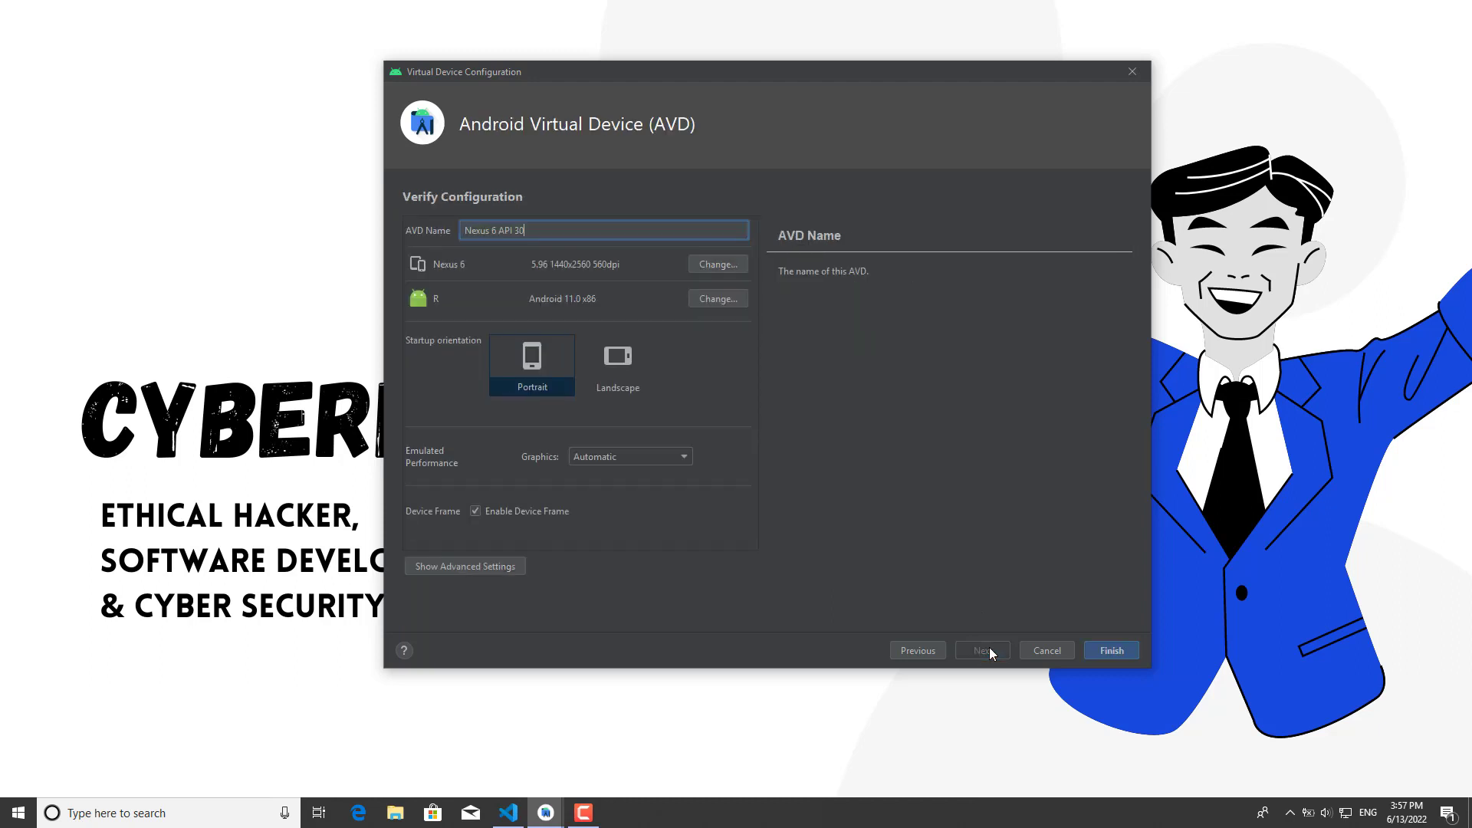
Review the virtual device's name and the available phone hardware profiles, leaving Nexus 6 as the device.
{"action": "triple_click", "coordinate": [576, 228]}
{"action": "key", "text": "Home"}
{"action": "left_click", "coordinate": [704, 269]}
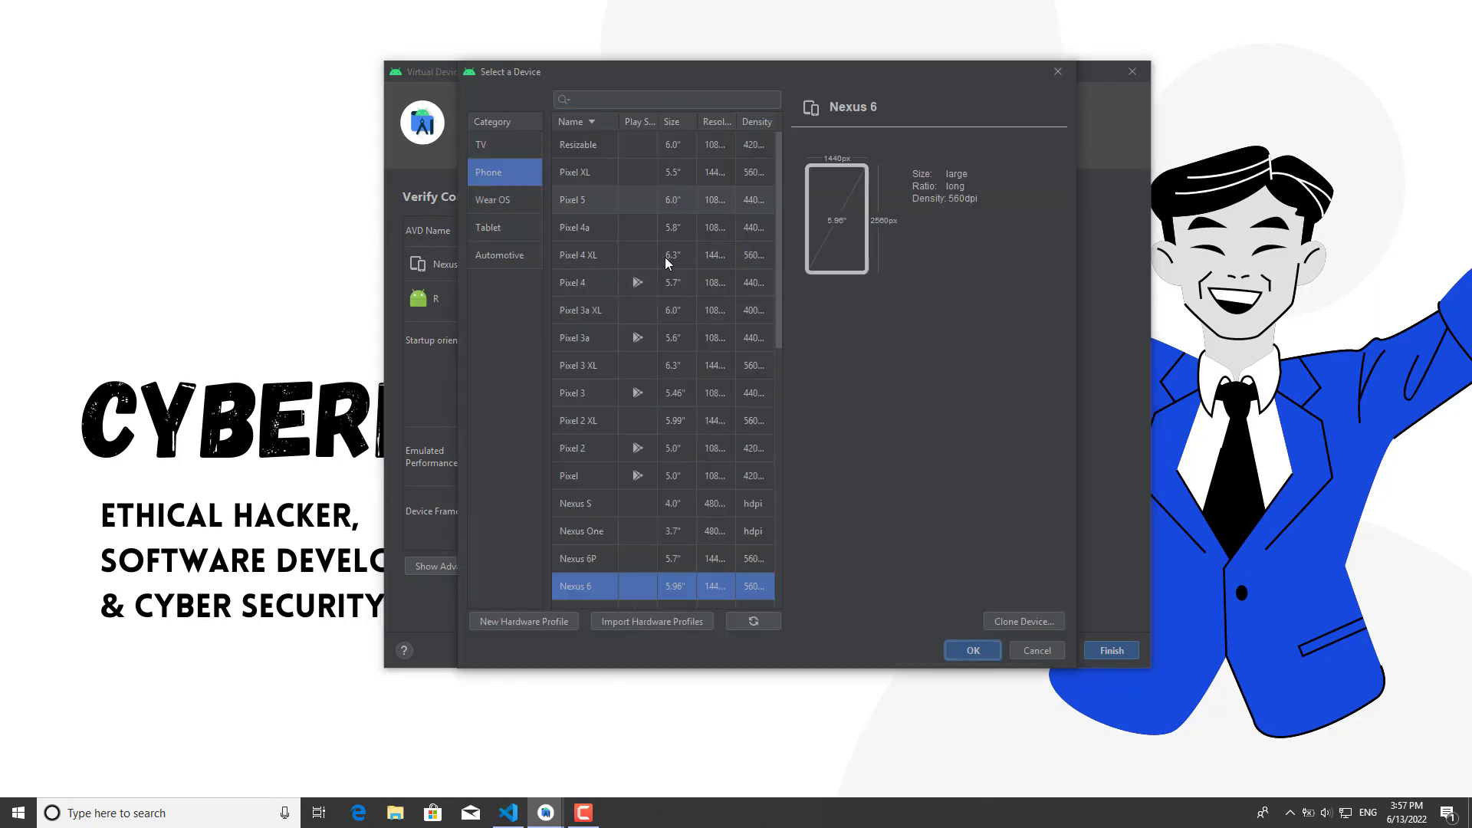
{"action": "scroll", "coordinate": [679, 343], "scroll_direction": "down", "scroll_amount": 1}
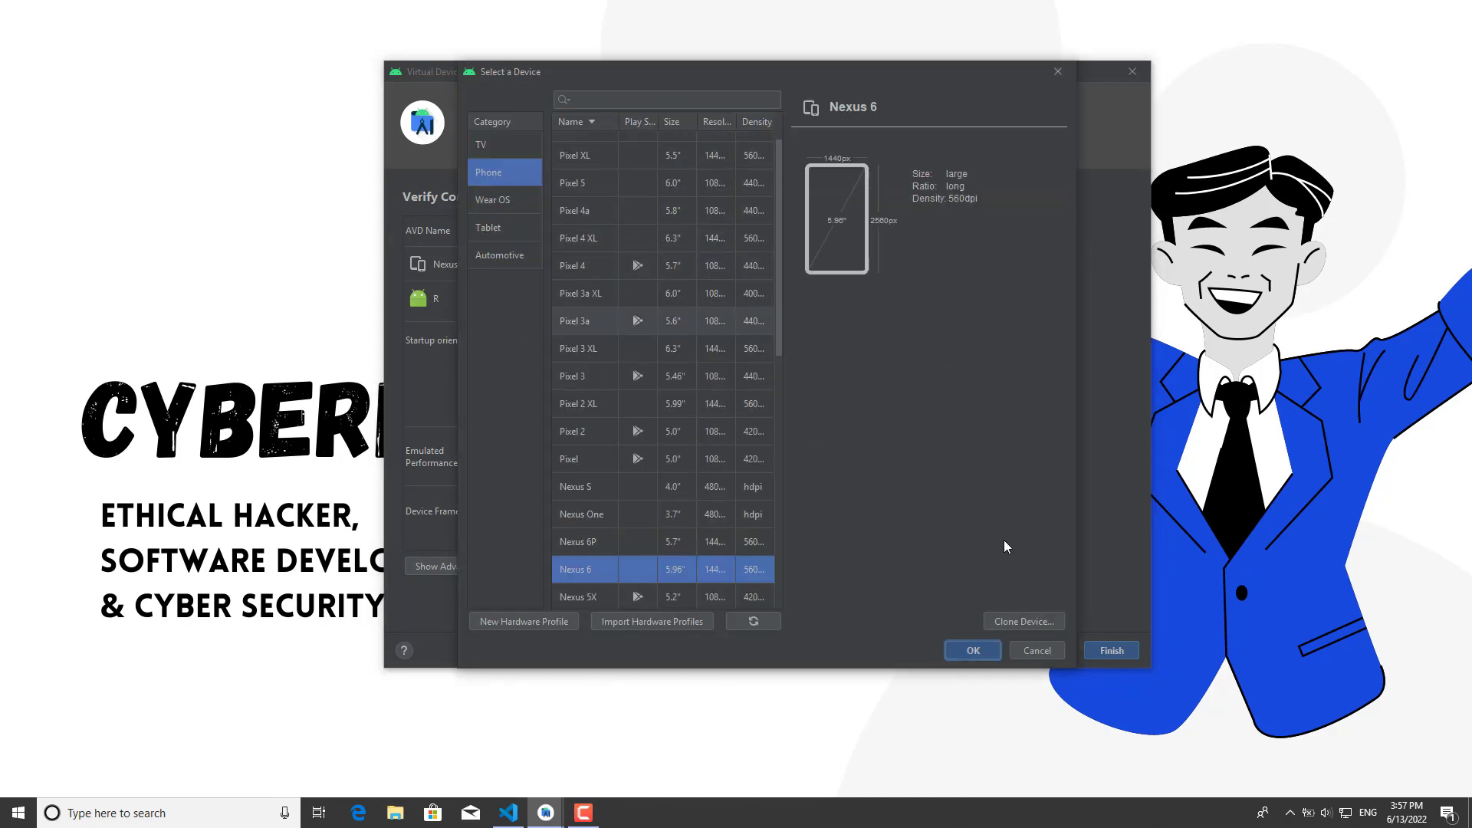
{"action": "left_click", "coordinate": [1049, 650]}
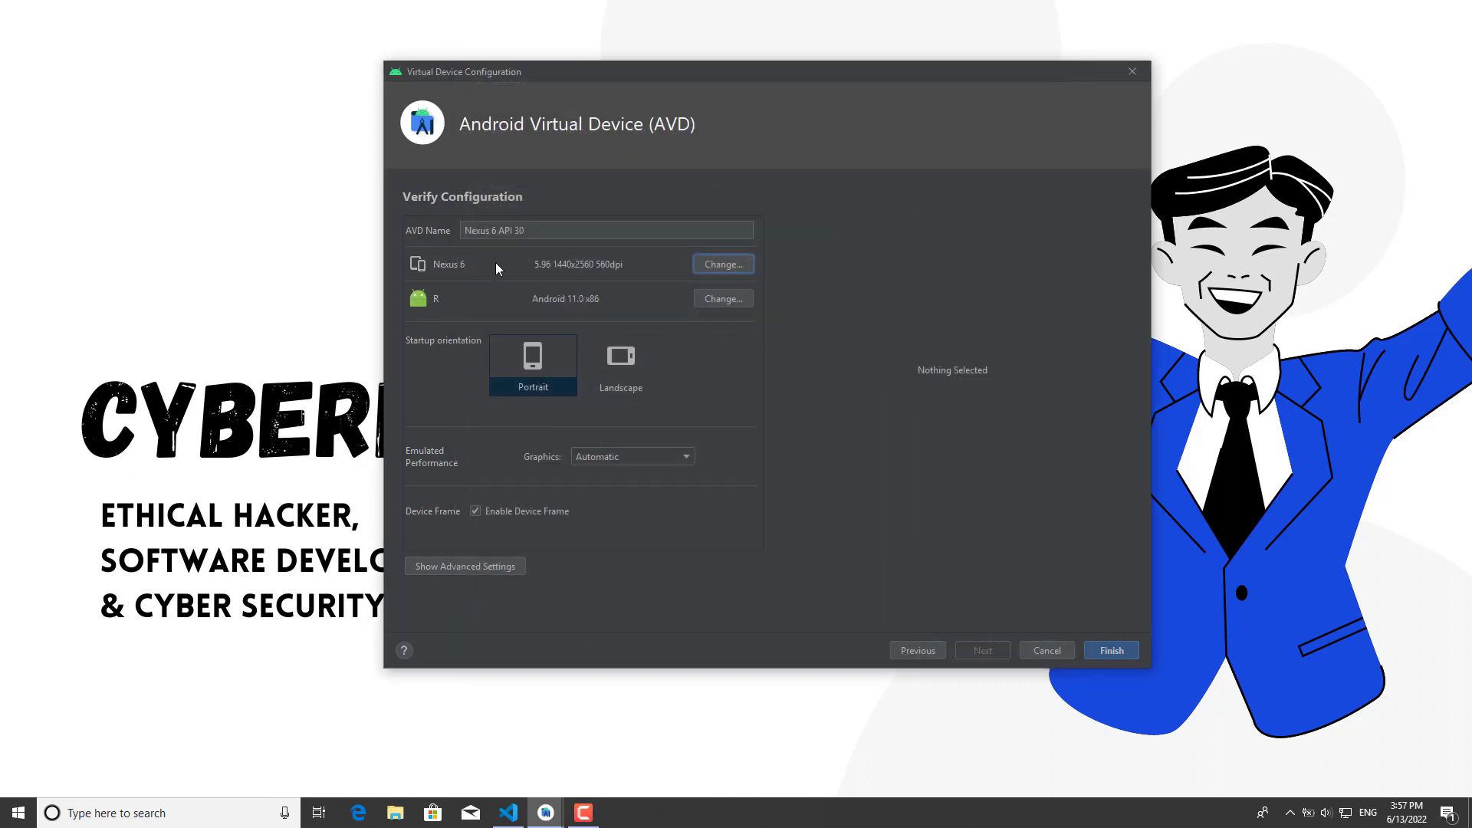
Examine the recommended system images for the virtual device, leaving the R image with API level 30 selected.
{"action": "left_click", "coordinate": [721, 300]}
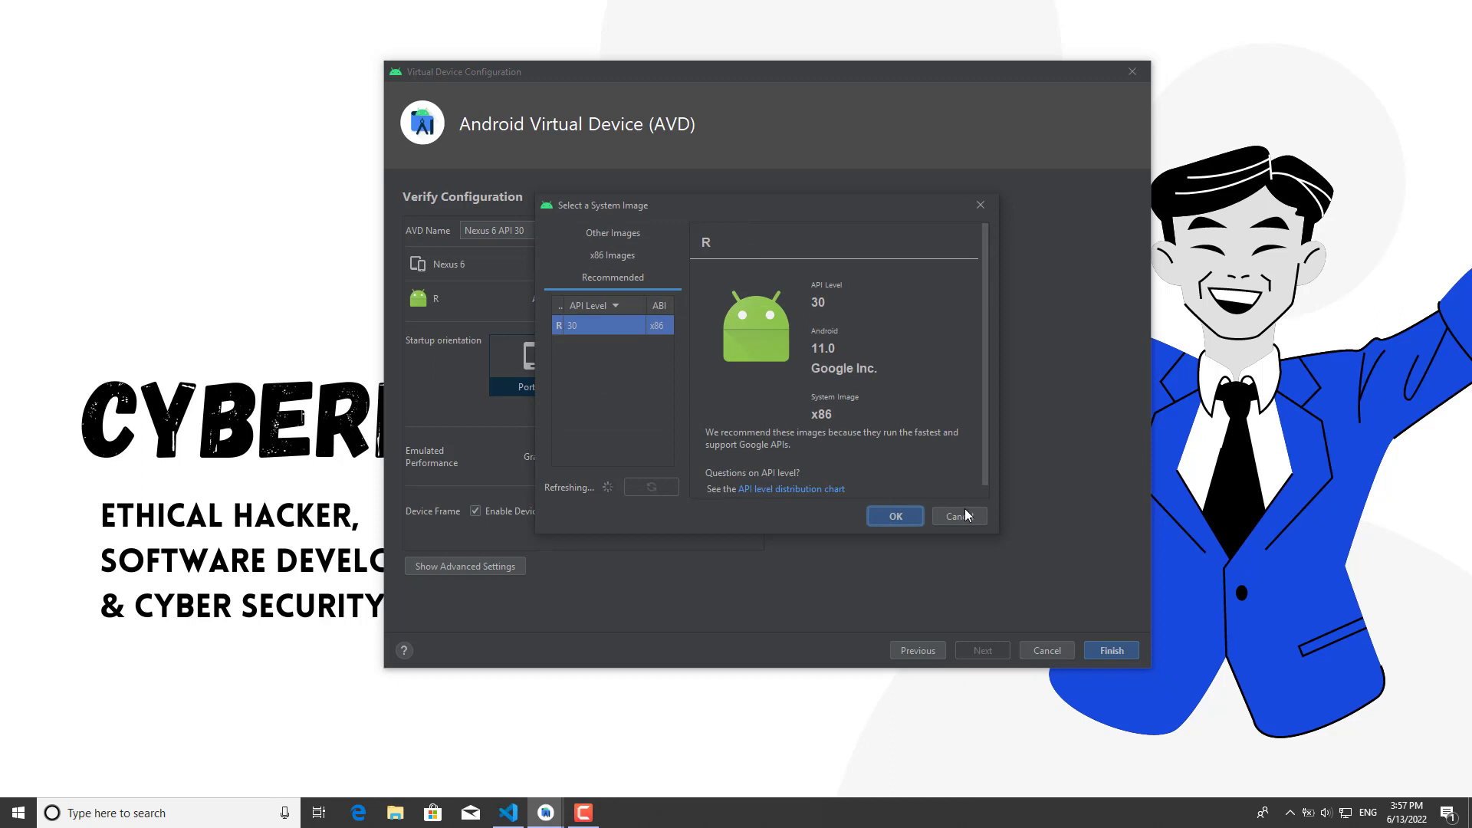
{"action": "left_click", "coordinate": [965, 508]}
{"action": "left_click", "coordinate": [711, 302]}
{"action": "left_click", "coordinate": [941, 513]}
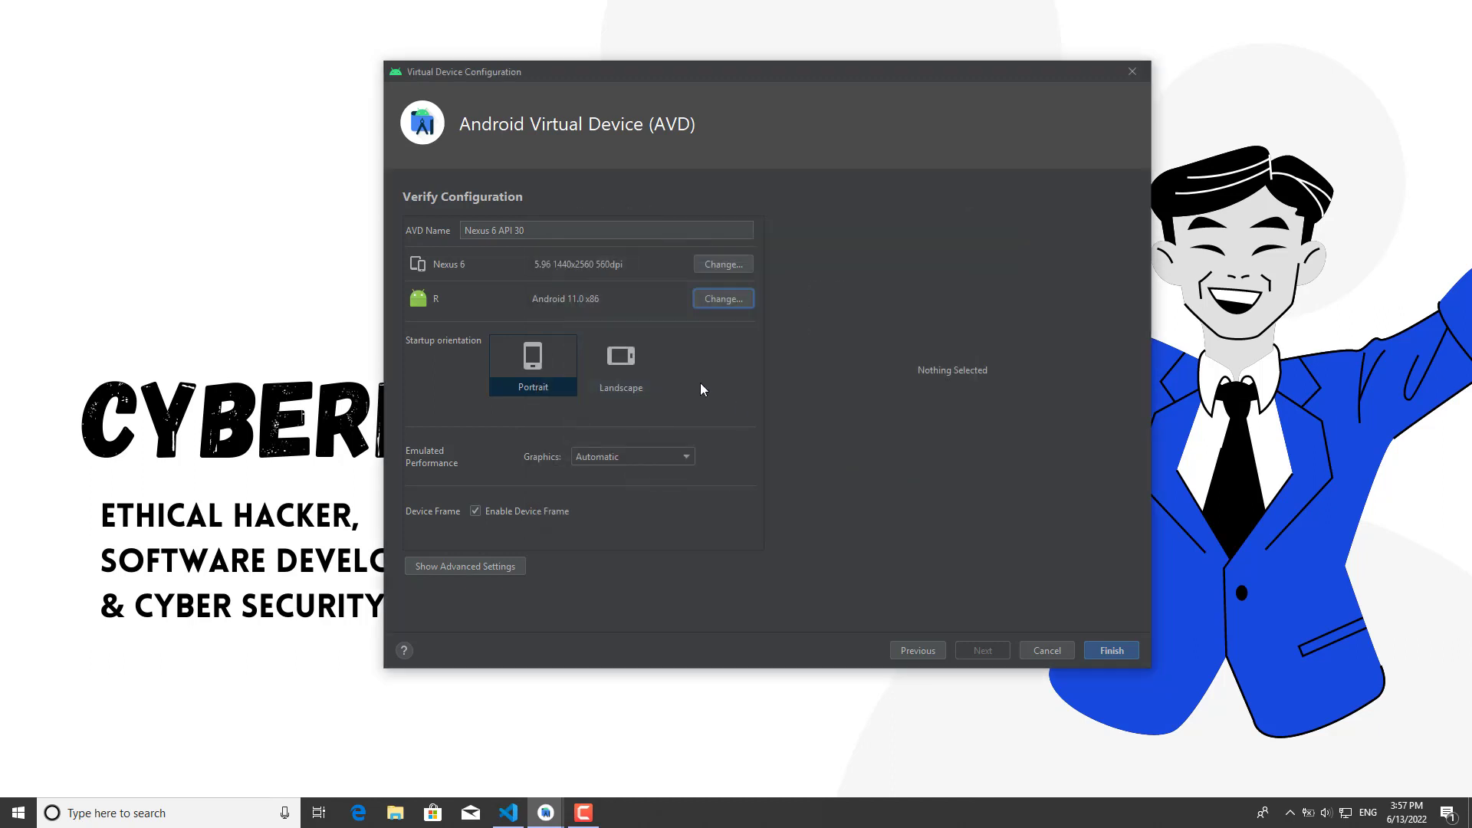
{"action": "left_click", "coordinate": [720, 300]}
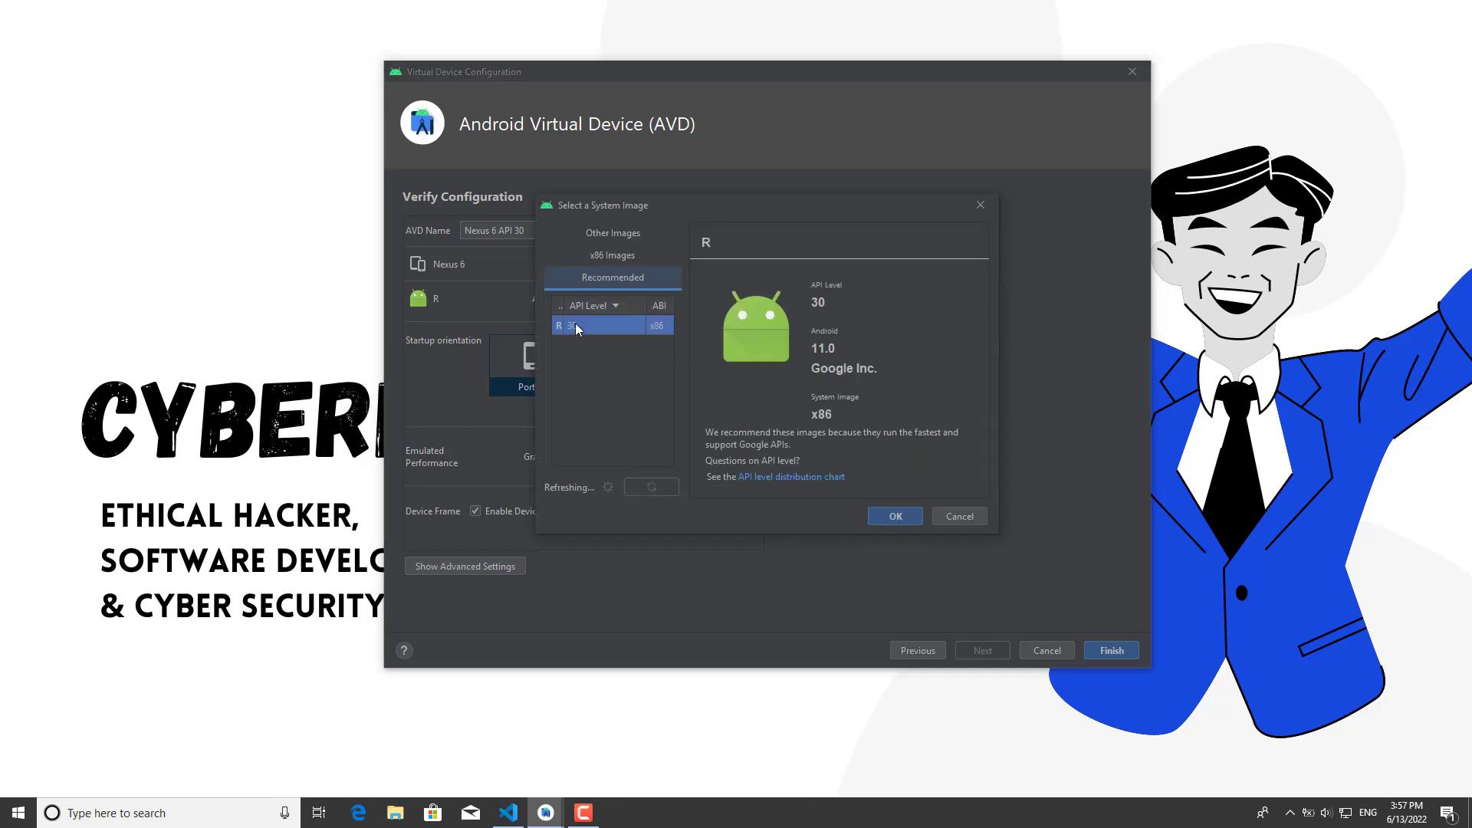
{"action": "scroll", "coordinate": [605, 373], "scroll_direction": "down", "scroll_amount": 2}
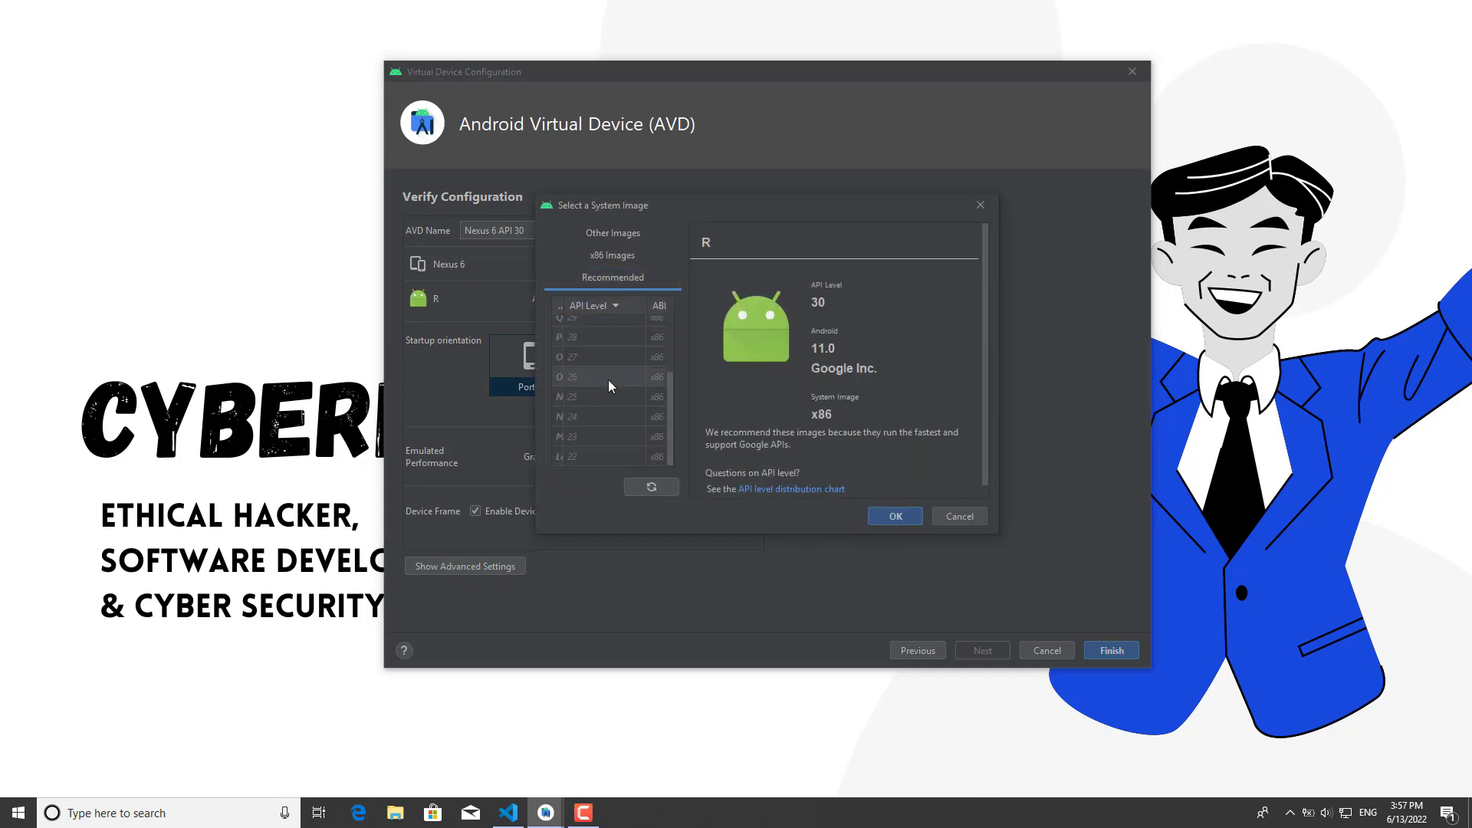
{"action": "scroll", "coordinate": [610, 360], "scroll_direction": "up", "scroll_amount": 2}
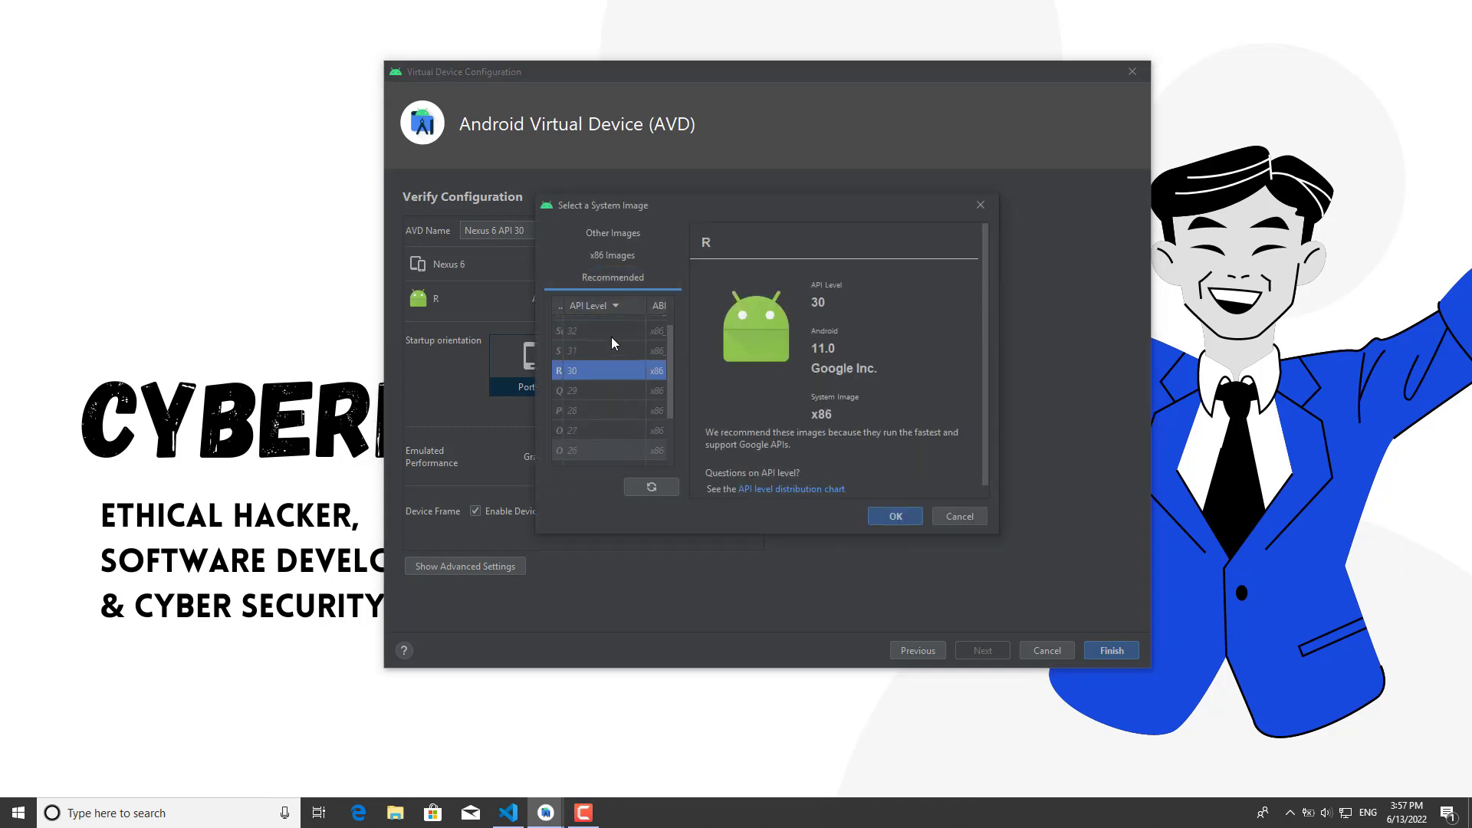
{"action": "left_click", "coordinate": [947, 510]}
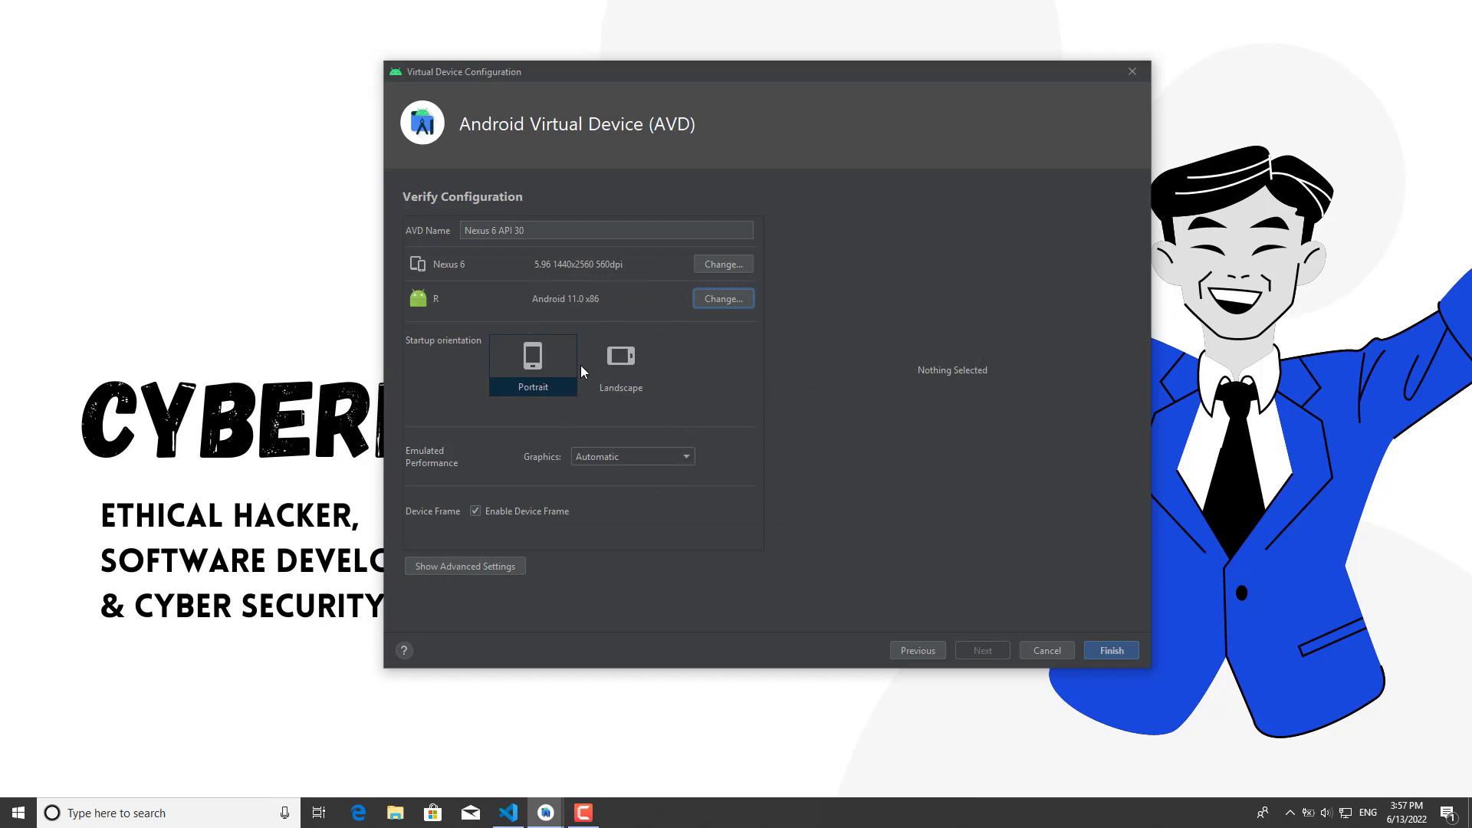
Keep Portrait as the startup orientation and create the Nexus 6 API 30 virtual device.
{"action": "left_click", "coordinate": [632, 368]}
{"action": "left_click", "coordinate": [552, 368]}
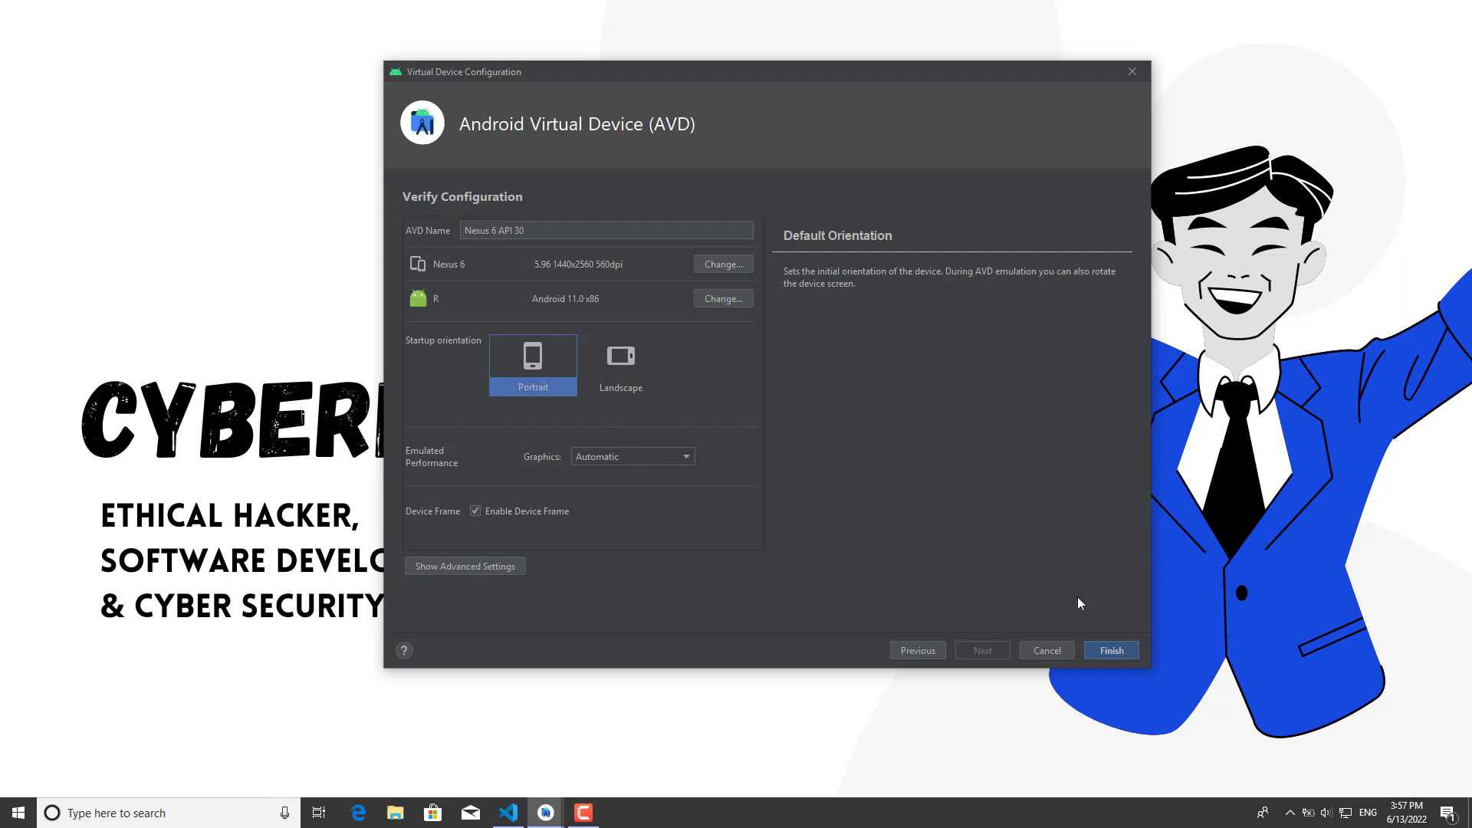
{"action": "left_click", "coordinate": [1121, 650]}
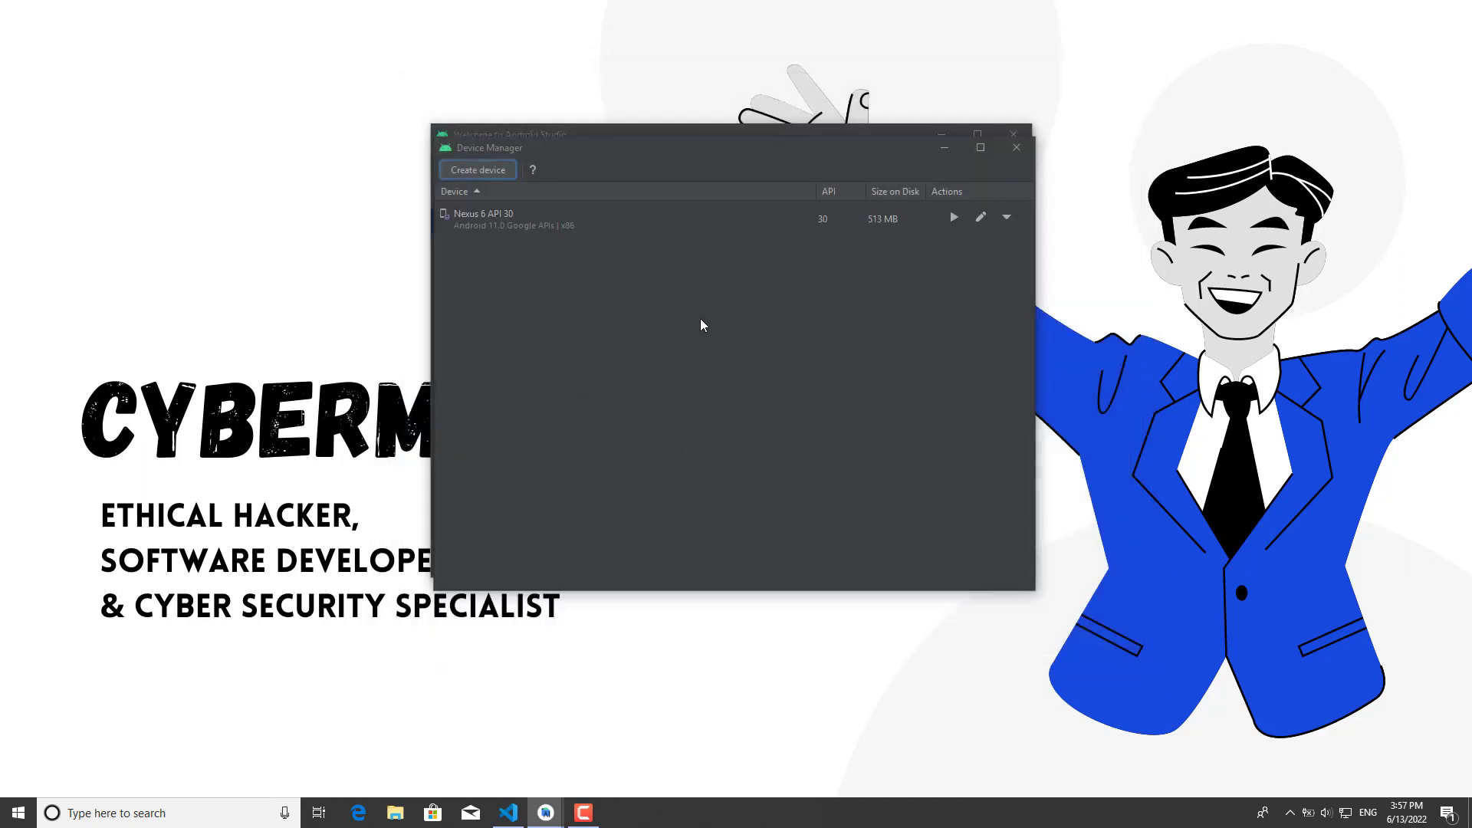
Launch the Nexus 6 API 30 virtual device and allow adb.exe through Windows Defender Firewall on public networks.
{"action": "left_click", "coordinate": [619, 215]}
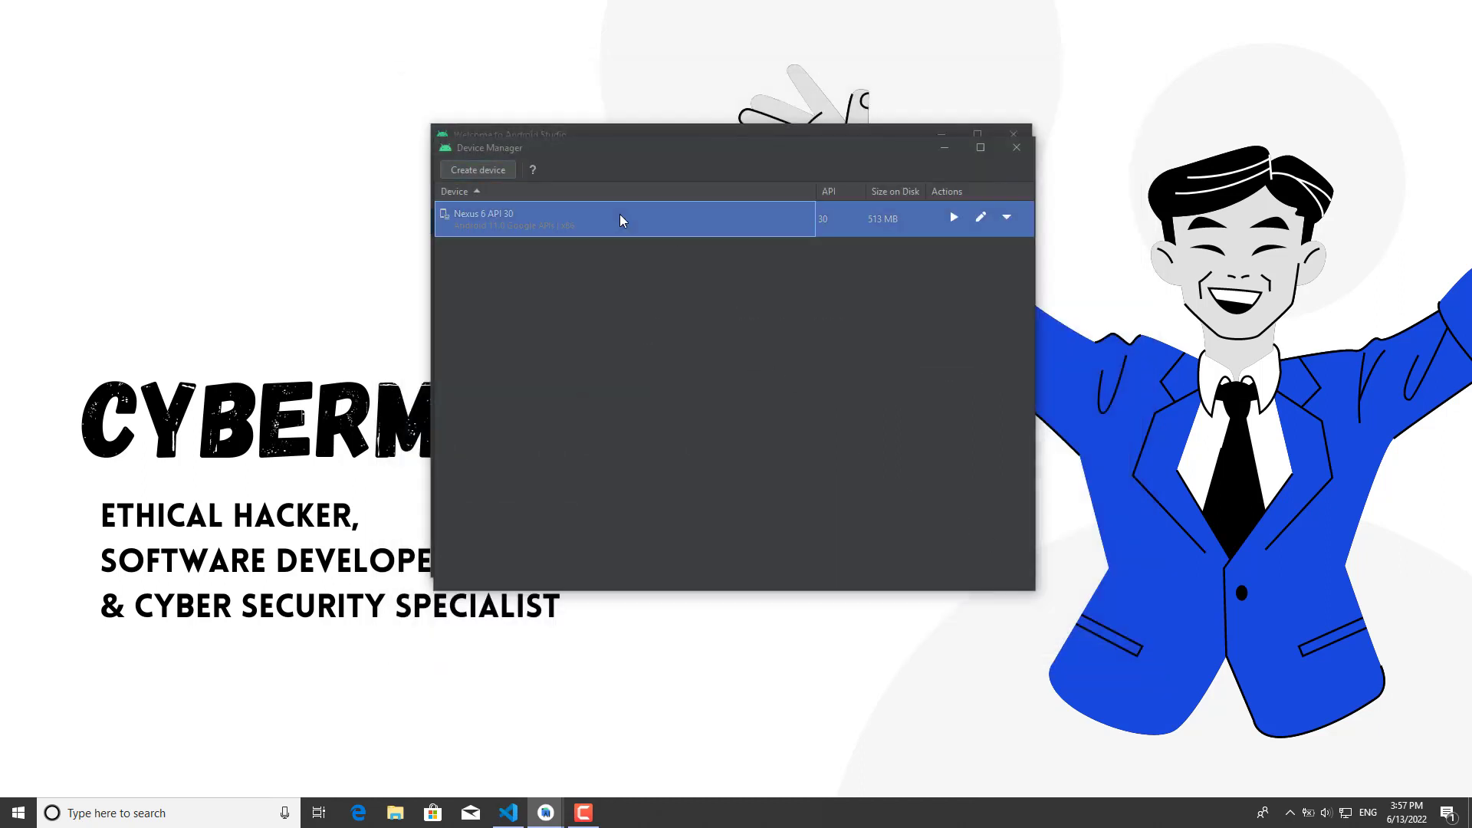
{"action": "left_click", "coordinate": [954, 218]}
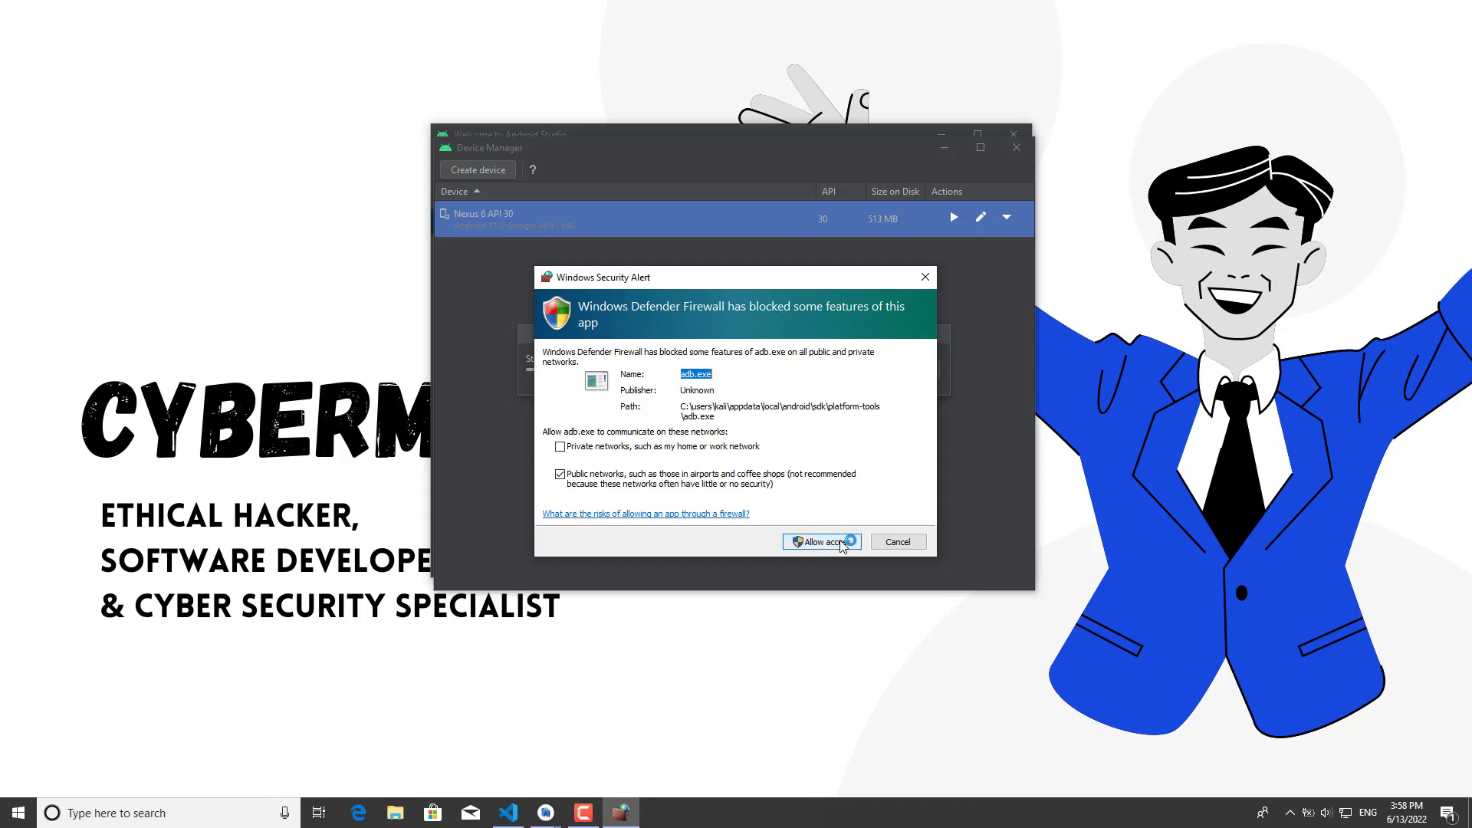
{"action": "left_click", "coordinate": [840, 541]}
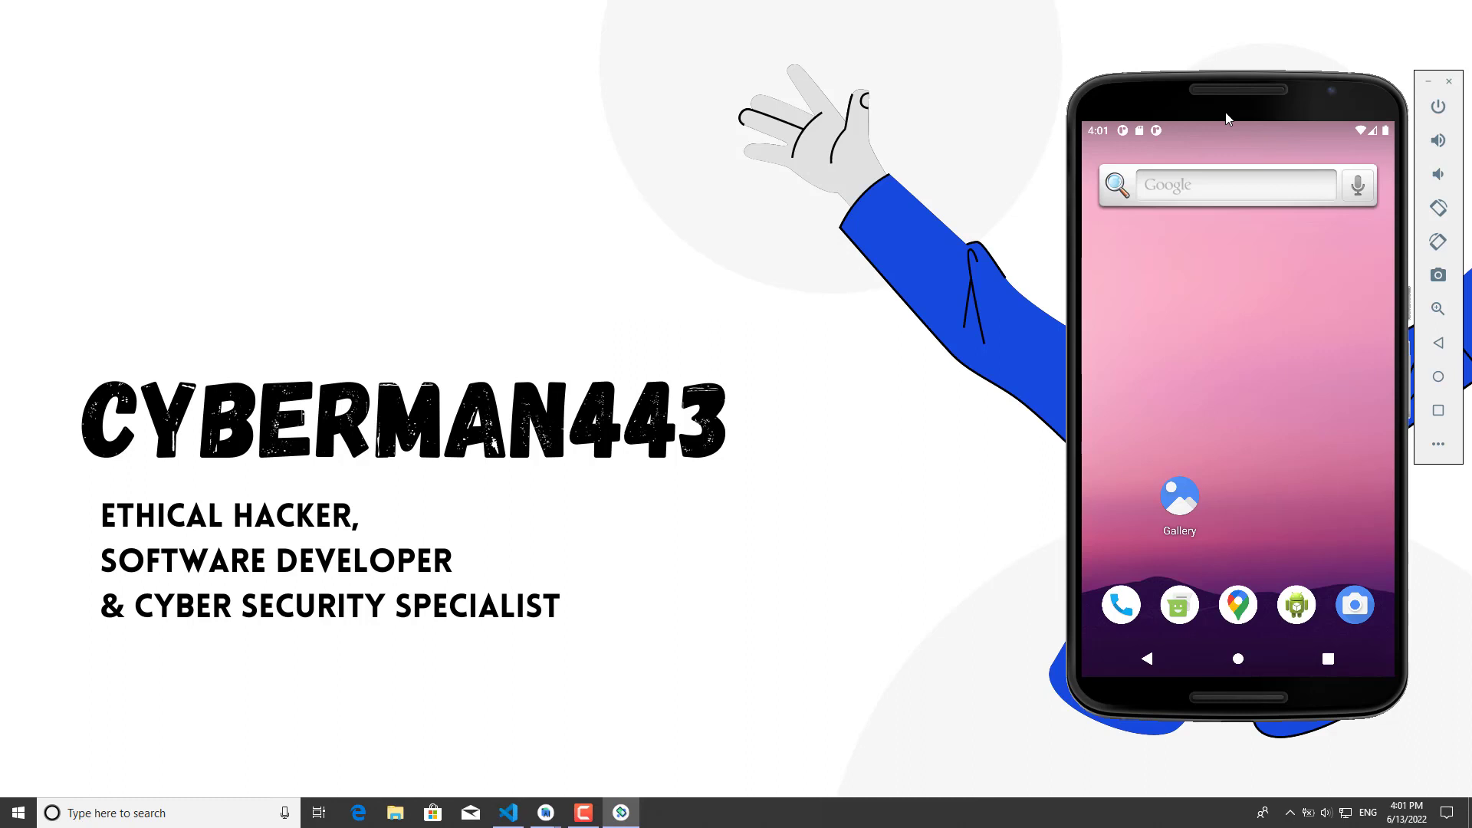
Move the emulator up slightly, view its list of installed apps and return to the home screen.
{"action": "left_click_drag", "start_coordinate": [1225, 112], "coordinate": [1226, 103]}
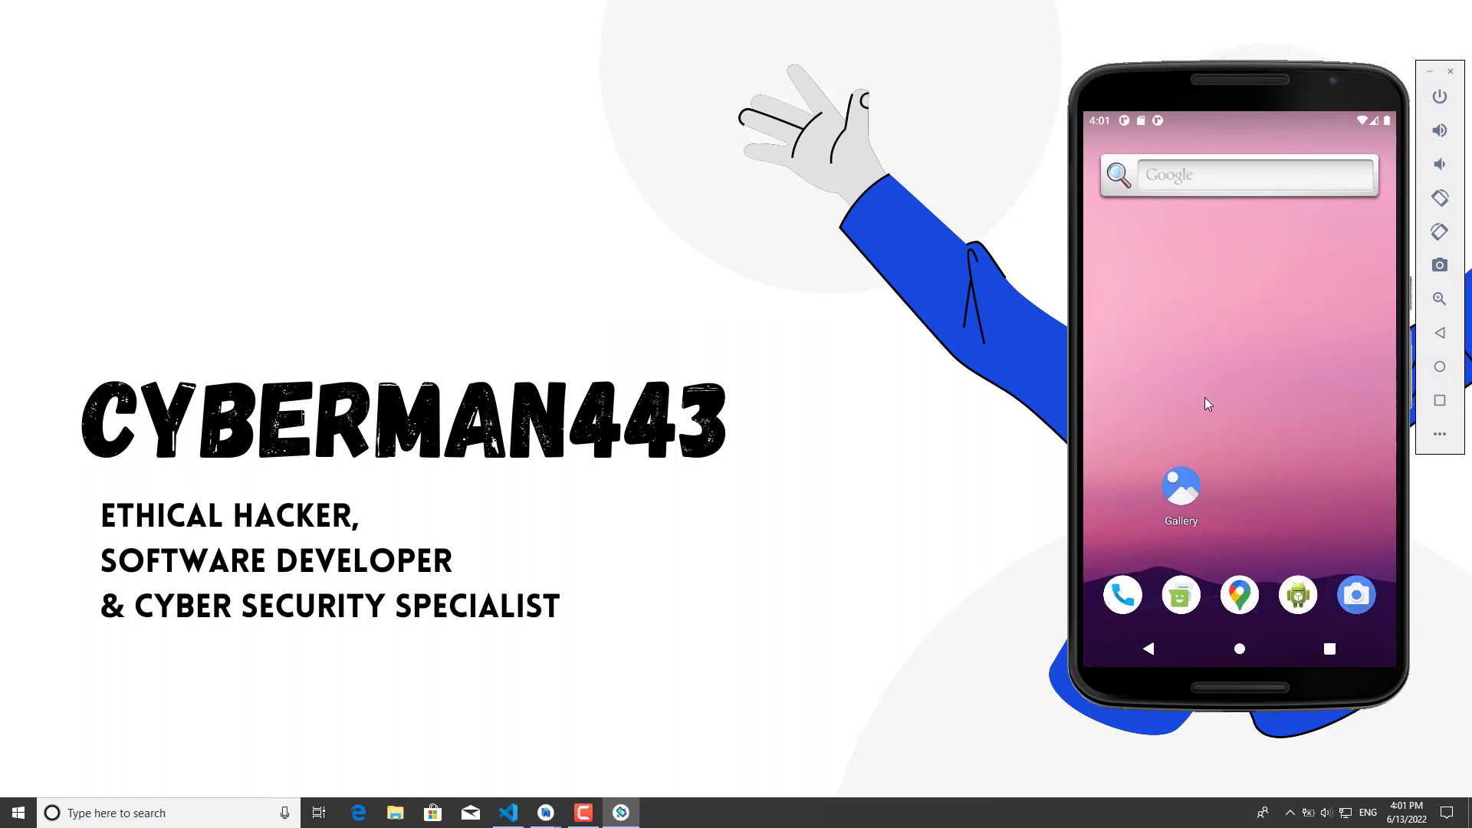
{"action": "left_click_drag", "start_coordinate": [1243, 159], "coordinate": [1249, 11]}
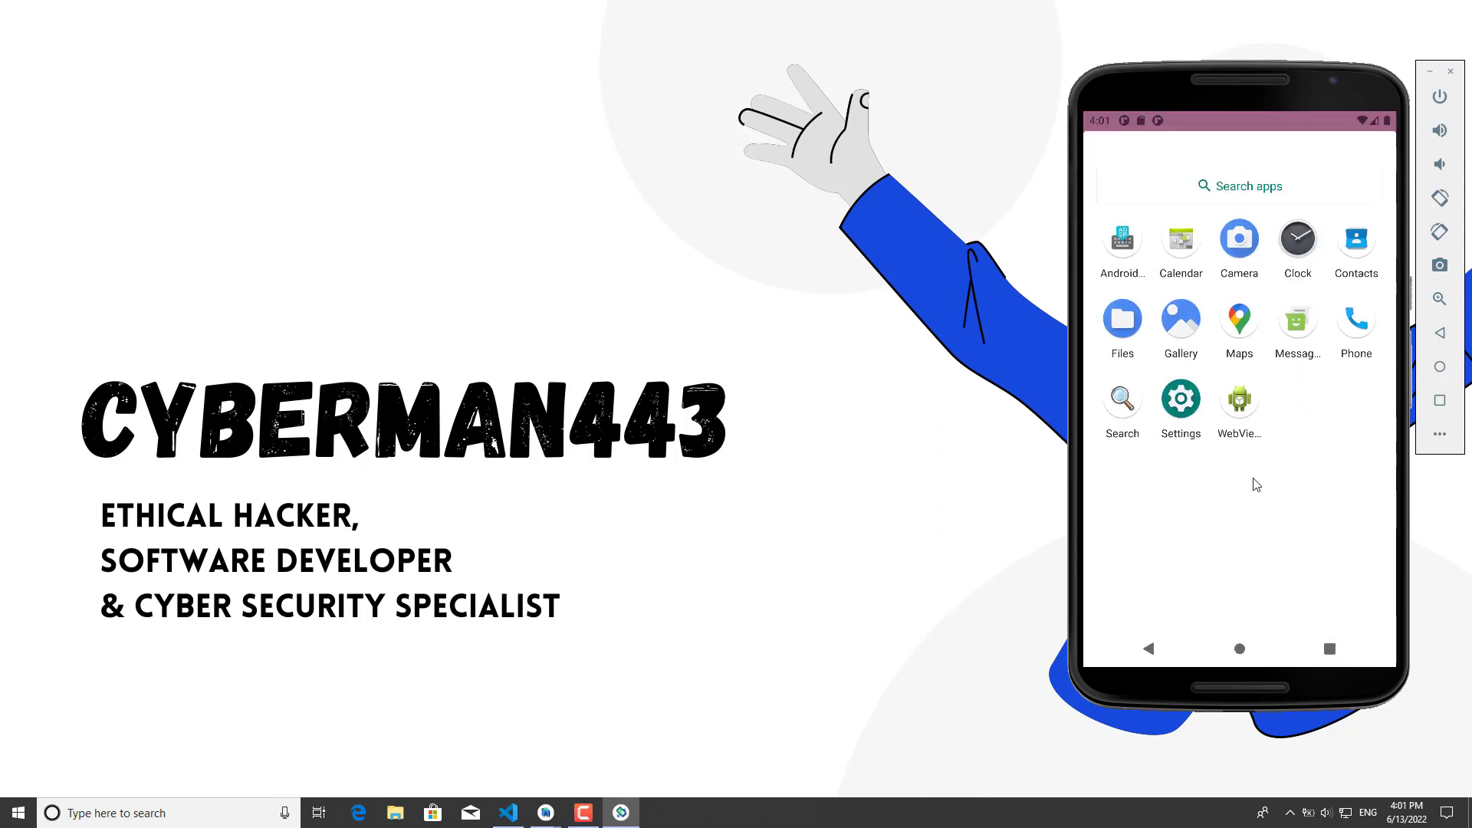
{"action": "left_click_drag", "start_coordinate": [1255, 483], "coordinate": [1235, 493]}
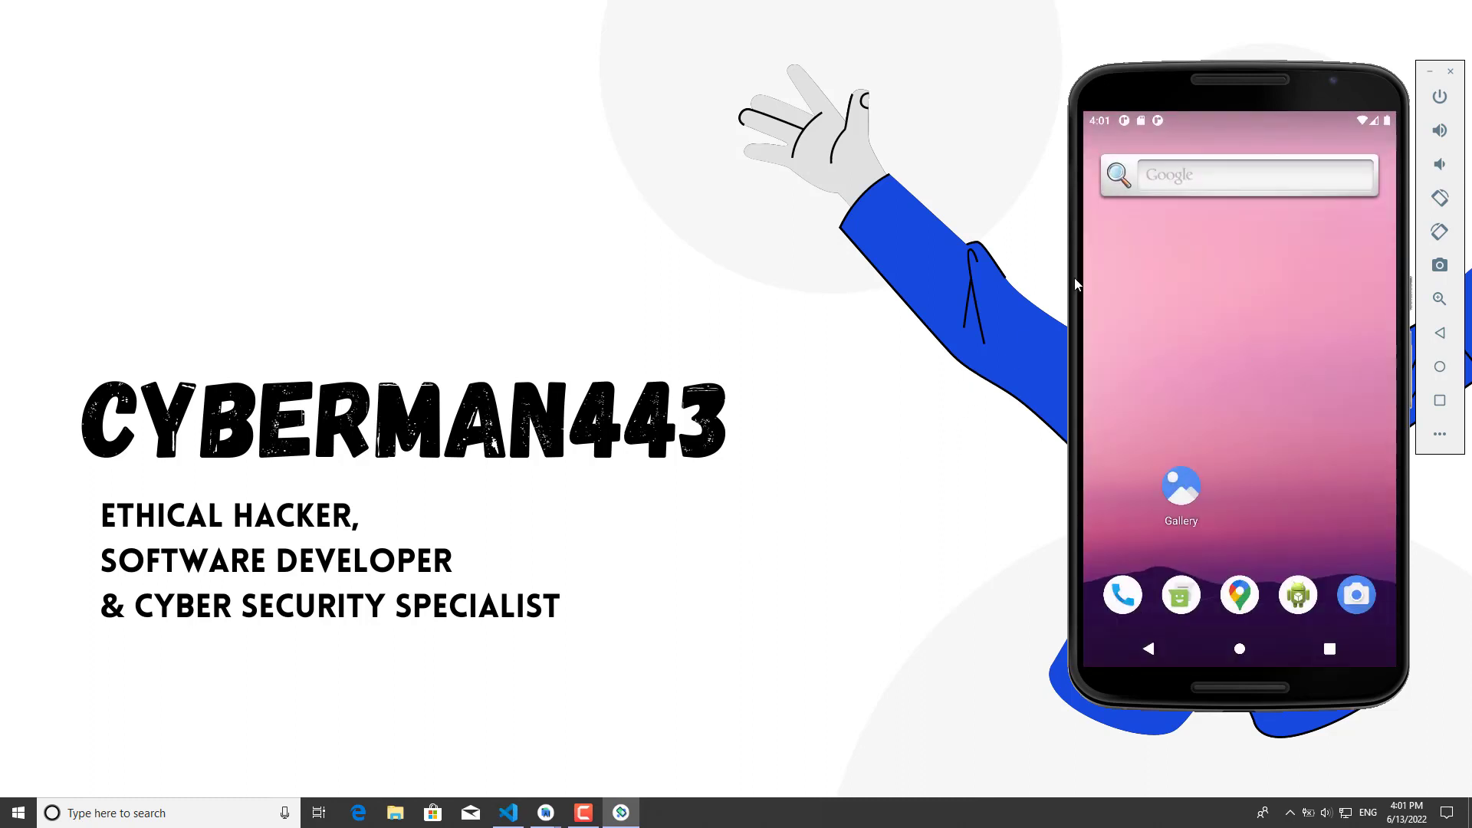
Switch to Visual Studio Code and run flutter doctor in the terminal.
{"action": "left_click", "coordinate": [524, 818]}
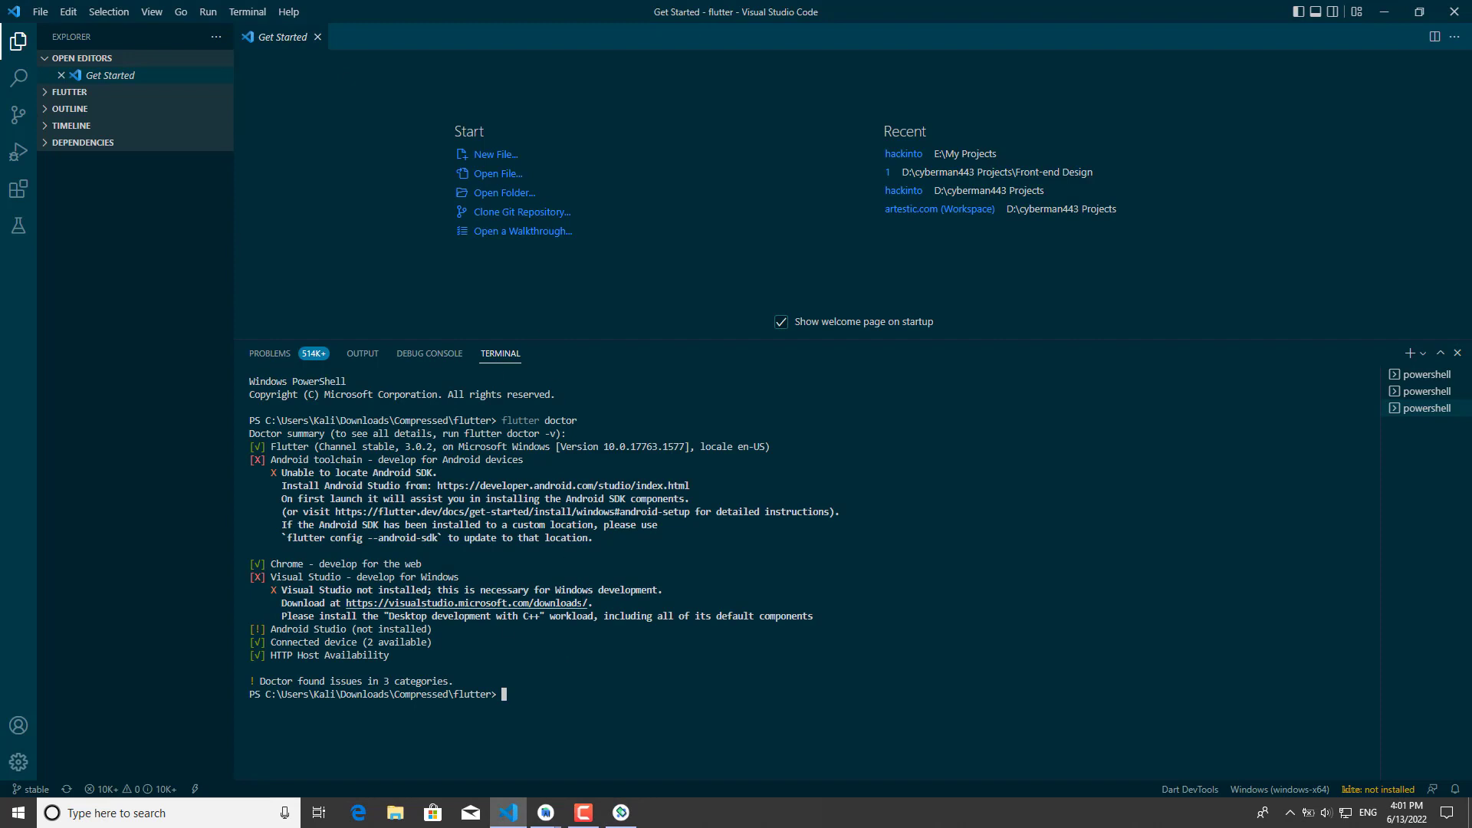
{"action": "type", "text": "flutter doctor"}
{"action": "key", "text": "Return"}
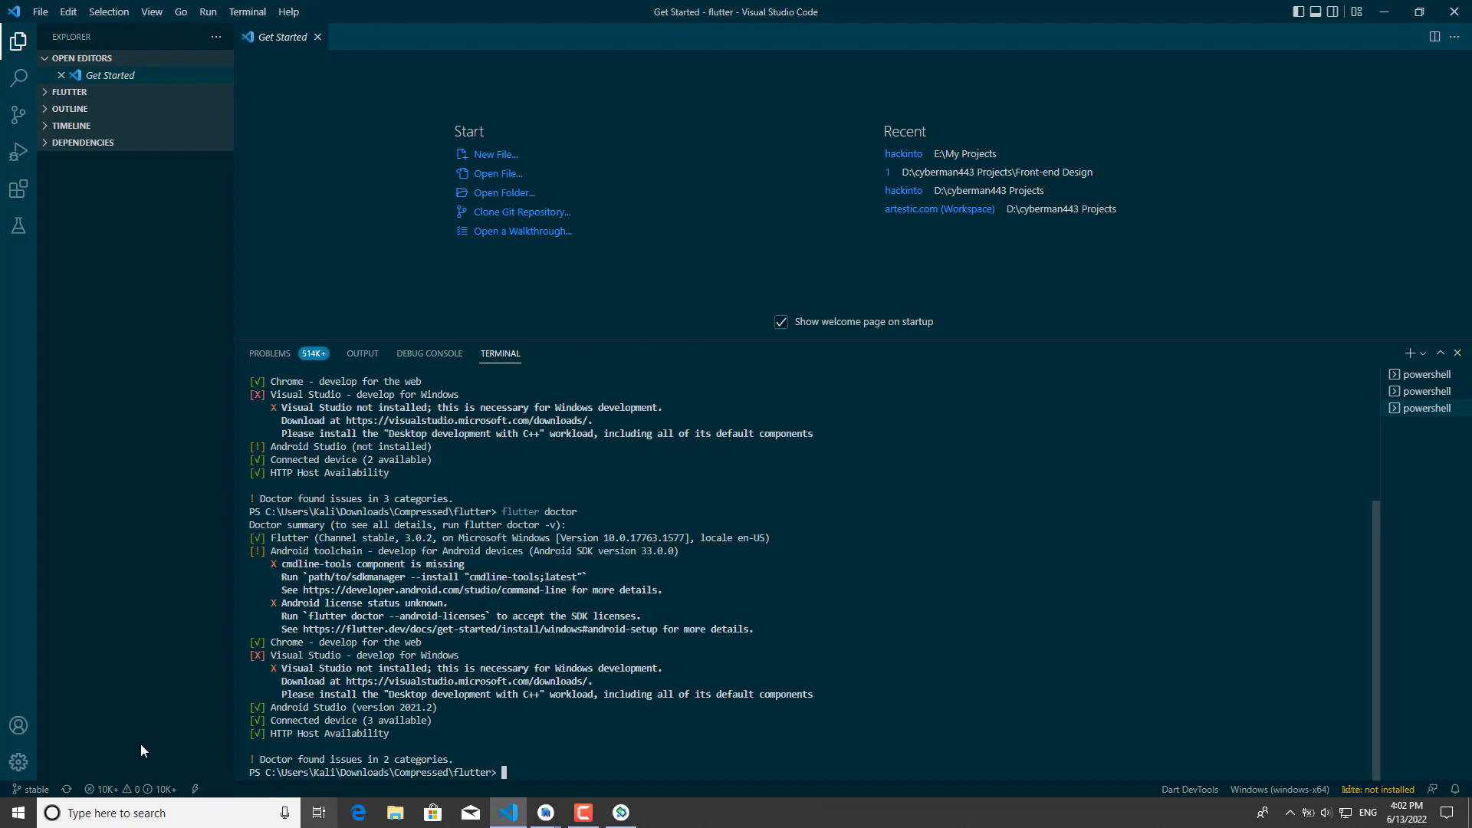
Examine the flutter doctor report for the Android Studio and connected device entries, comparing it with the earlier report.
{"action": "left_click_drag", "start_coordinate": [271, 706], "coordinate": [350, 707]}
{"action": "scroll", "coordinate": [408, 475], "scroll_direction": "up", "scroll_amount": 2}
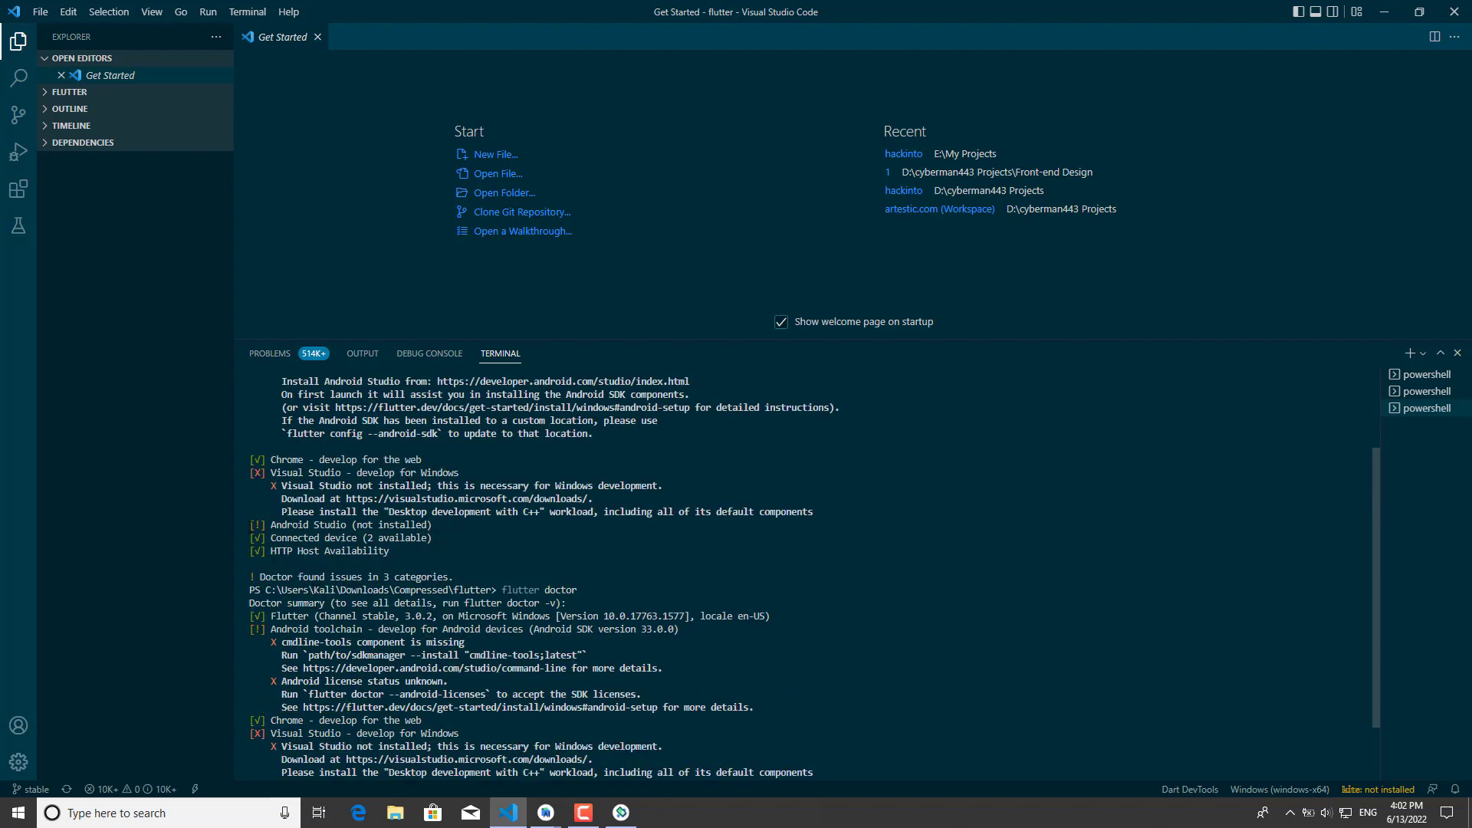
{"action": "scroll", "coordinate": [302, 741], "scroll_direction": "down", "scroll_amount": 2}
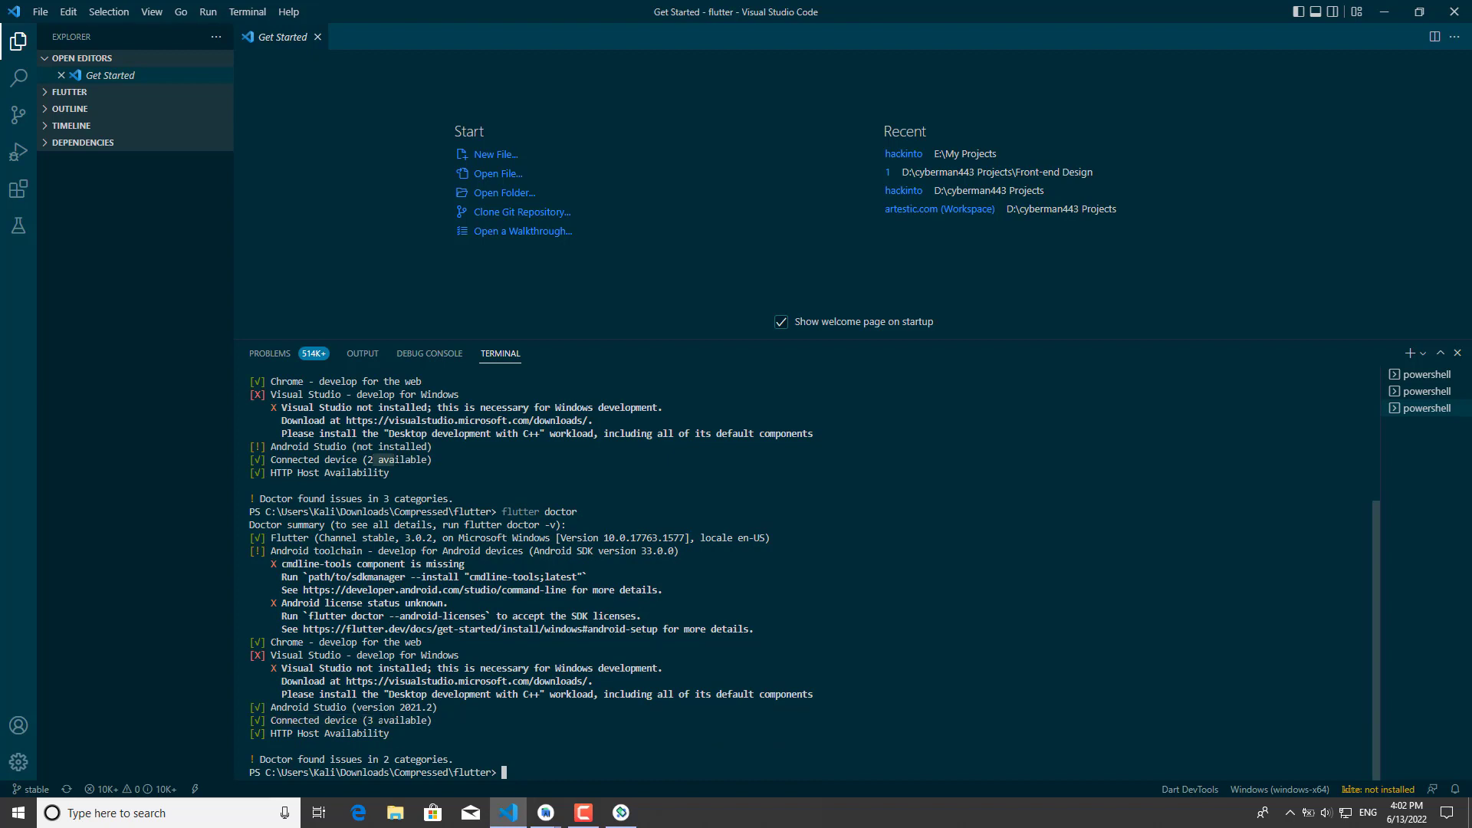
{"action": "left_click_drag", "start_coordinate": [379, 720], "coordinate": [428, 720]}
Enter the command flutter create myproject at the terminal prompt without running it.
{"action": "left_click", "coordinate": [565, 714]}
{"action": "type", "text": "flutter create myproject"}
{"action": "left_click", "coordinate": [310, 126]}
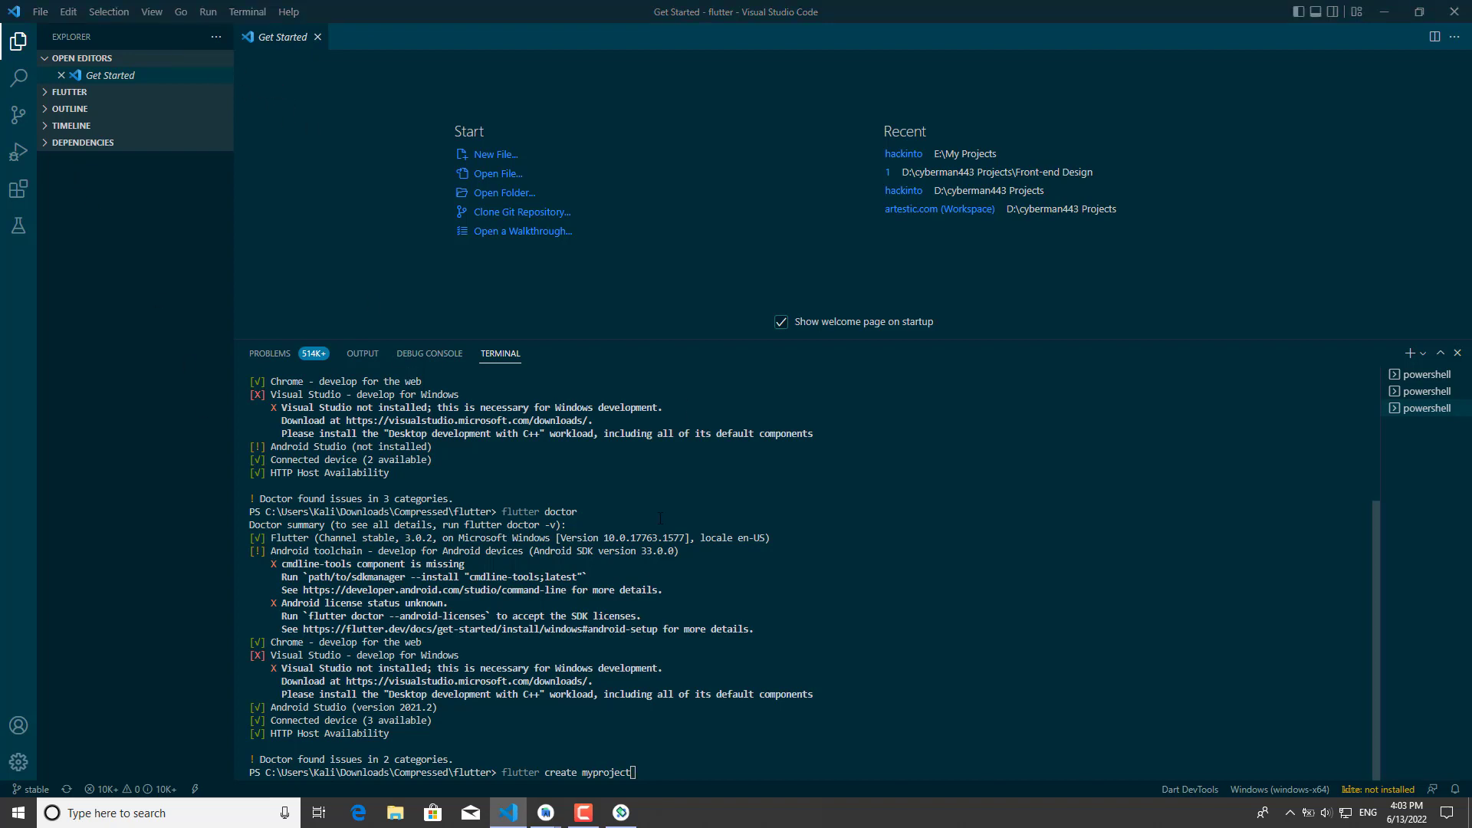
Try to add the flutter folder from Downloads\Compressed to the Visual Studio Code Explorer.
{"action": "key", "text": "super+e"}
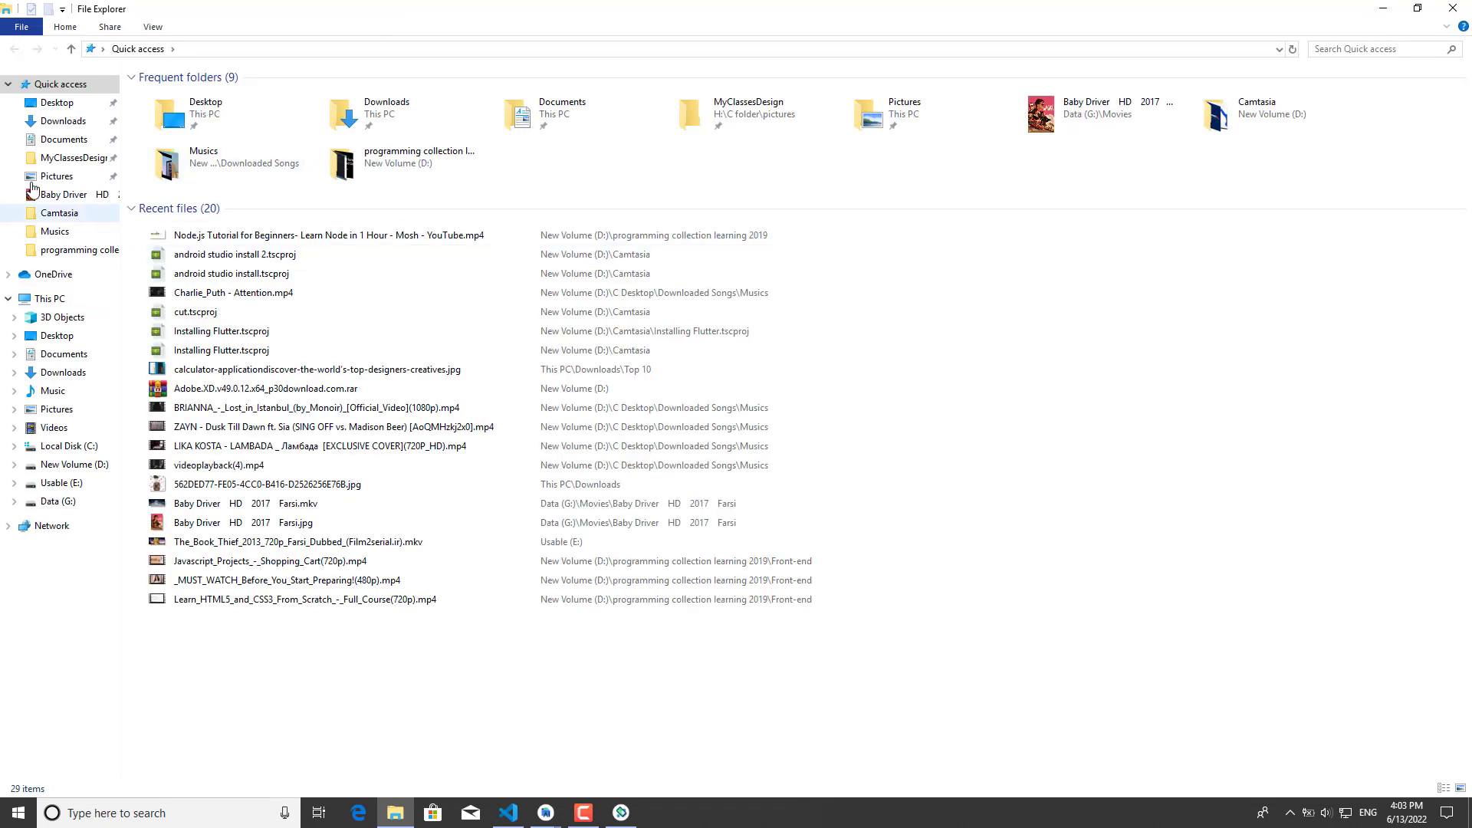
{"action": "left_click", "coordinate": [71, 300]}
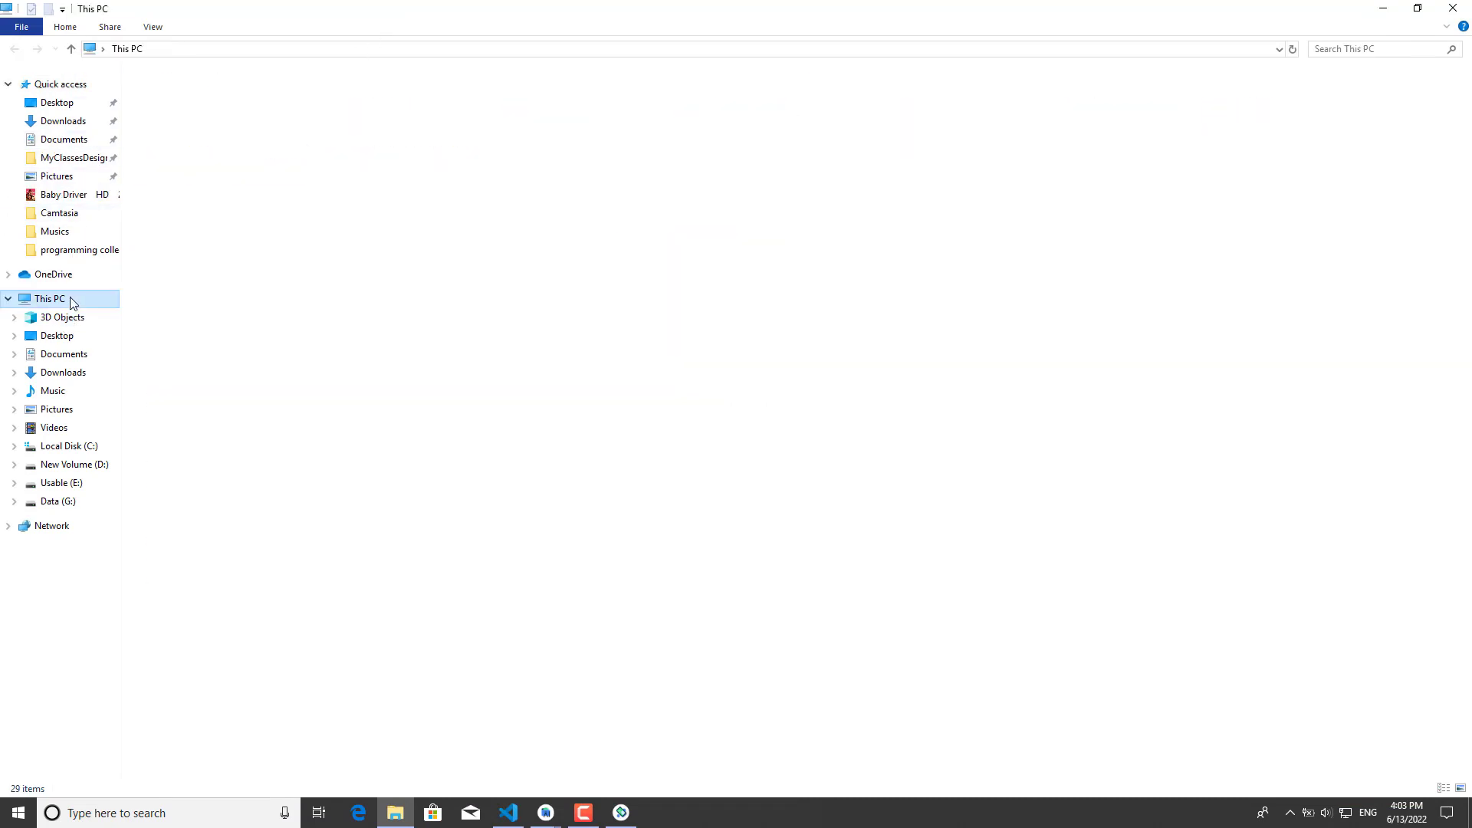
{"action": "left_click", "coordinate": [61, 121]}
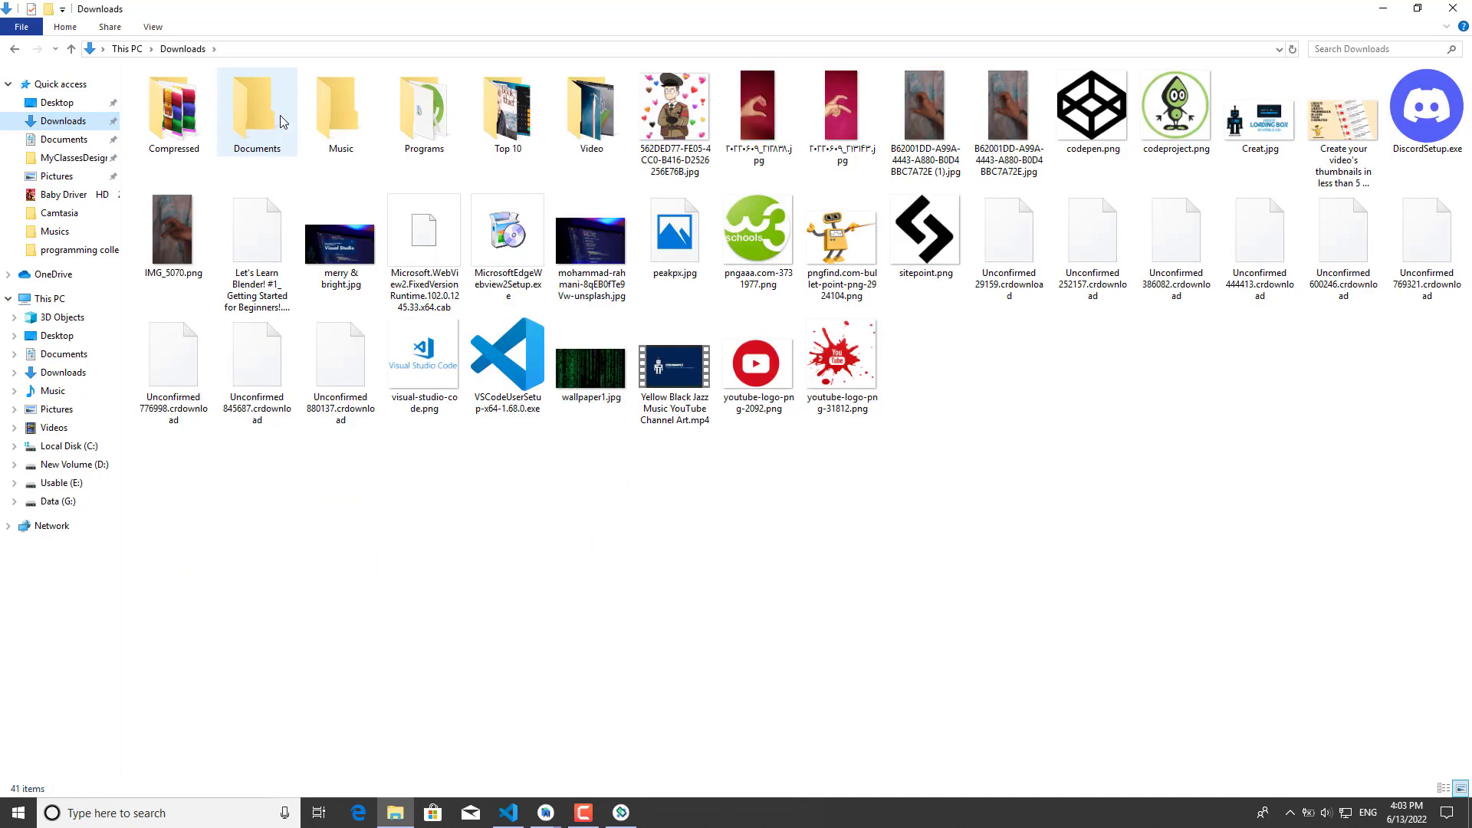
{"action": "left_click", "coordinate": [194, 131]}
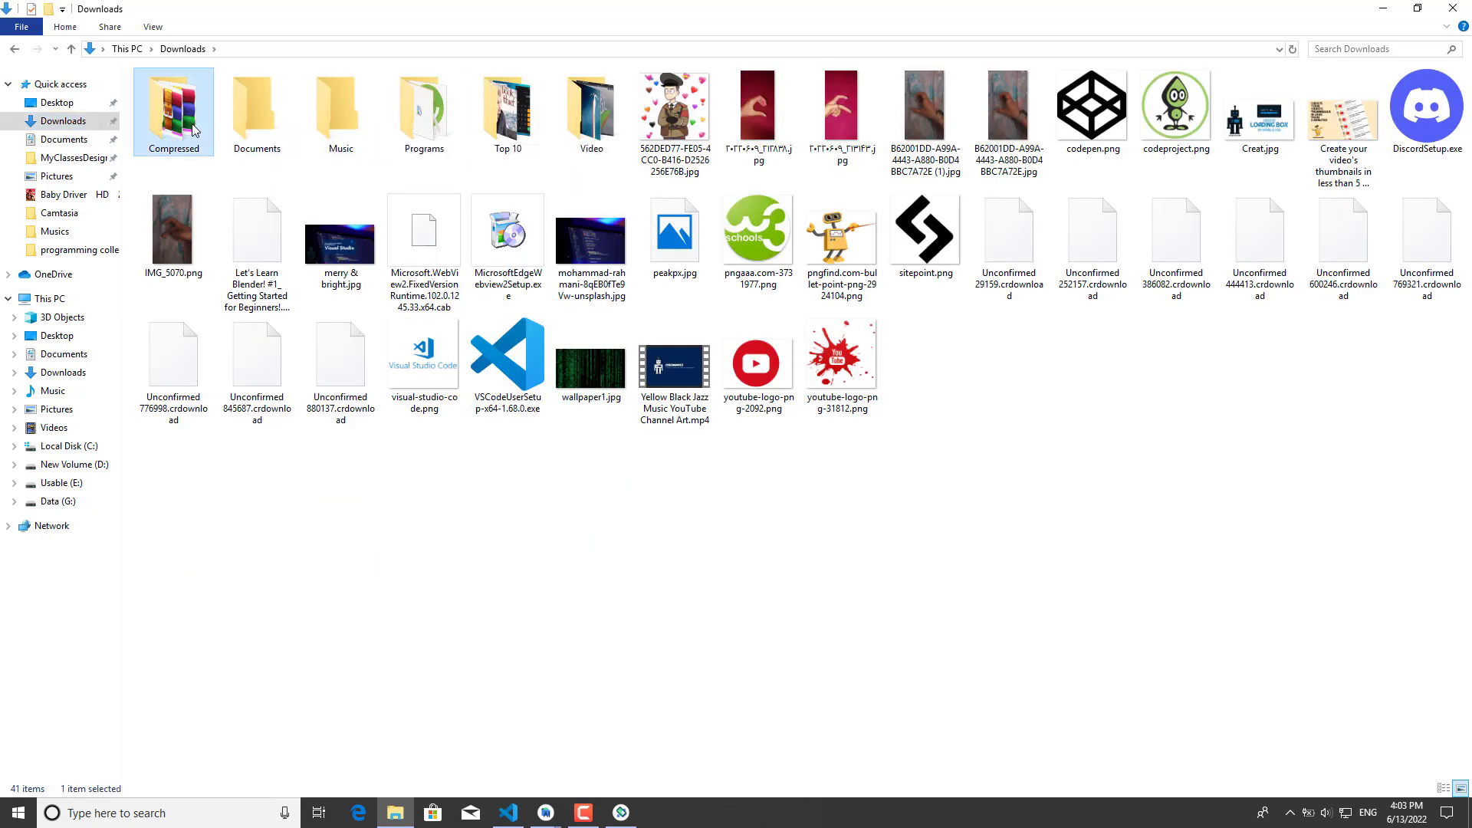
{"action": "double_click", "coordinate": [194, 130]}
{"action": "left_click", "coordinate": [204, 95]}
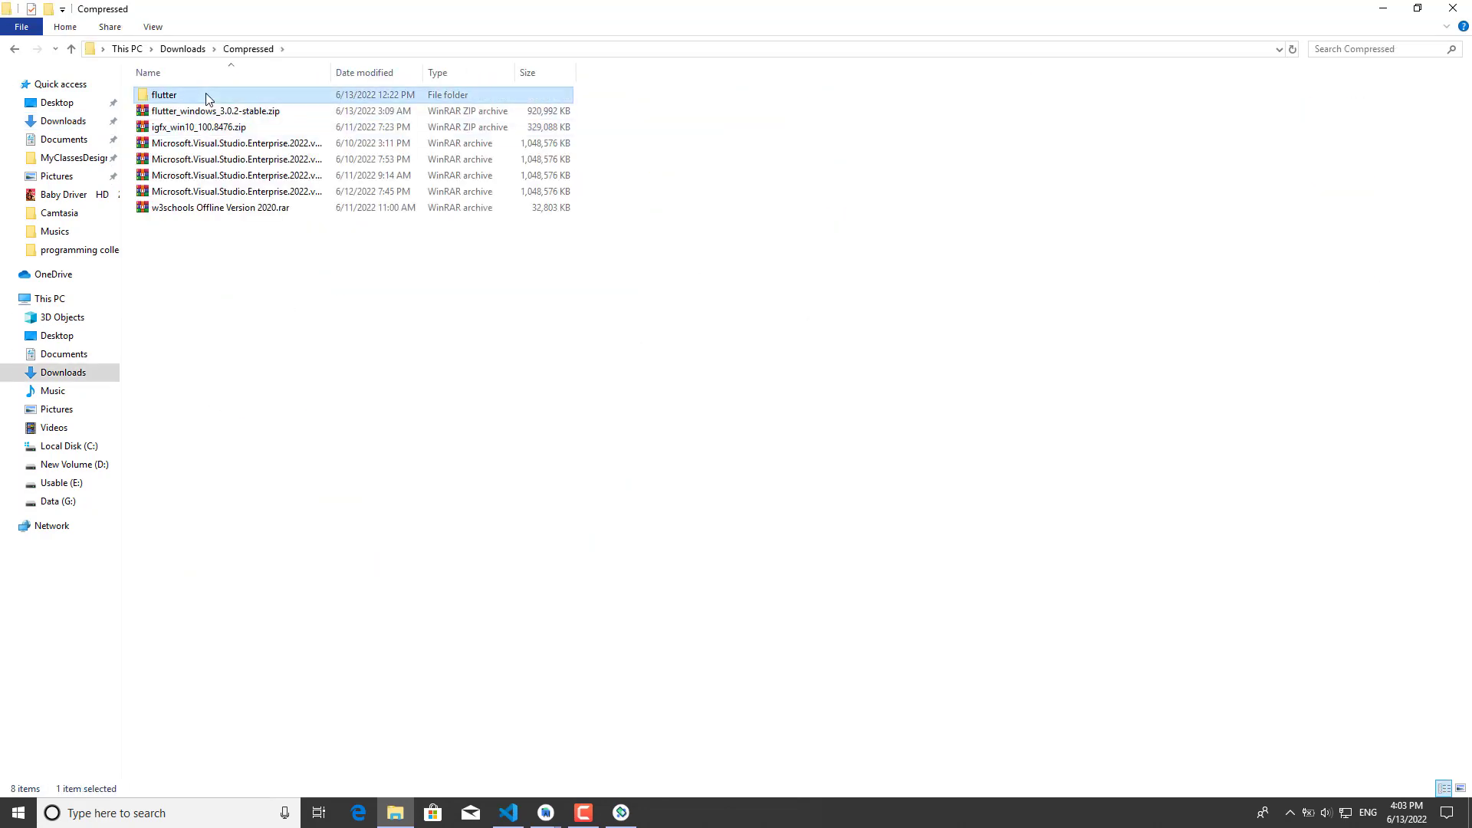
{"action": "left_click_drag", "start_coordinate": [166, 98], "coordinate": [165, 224]}
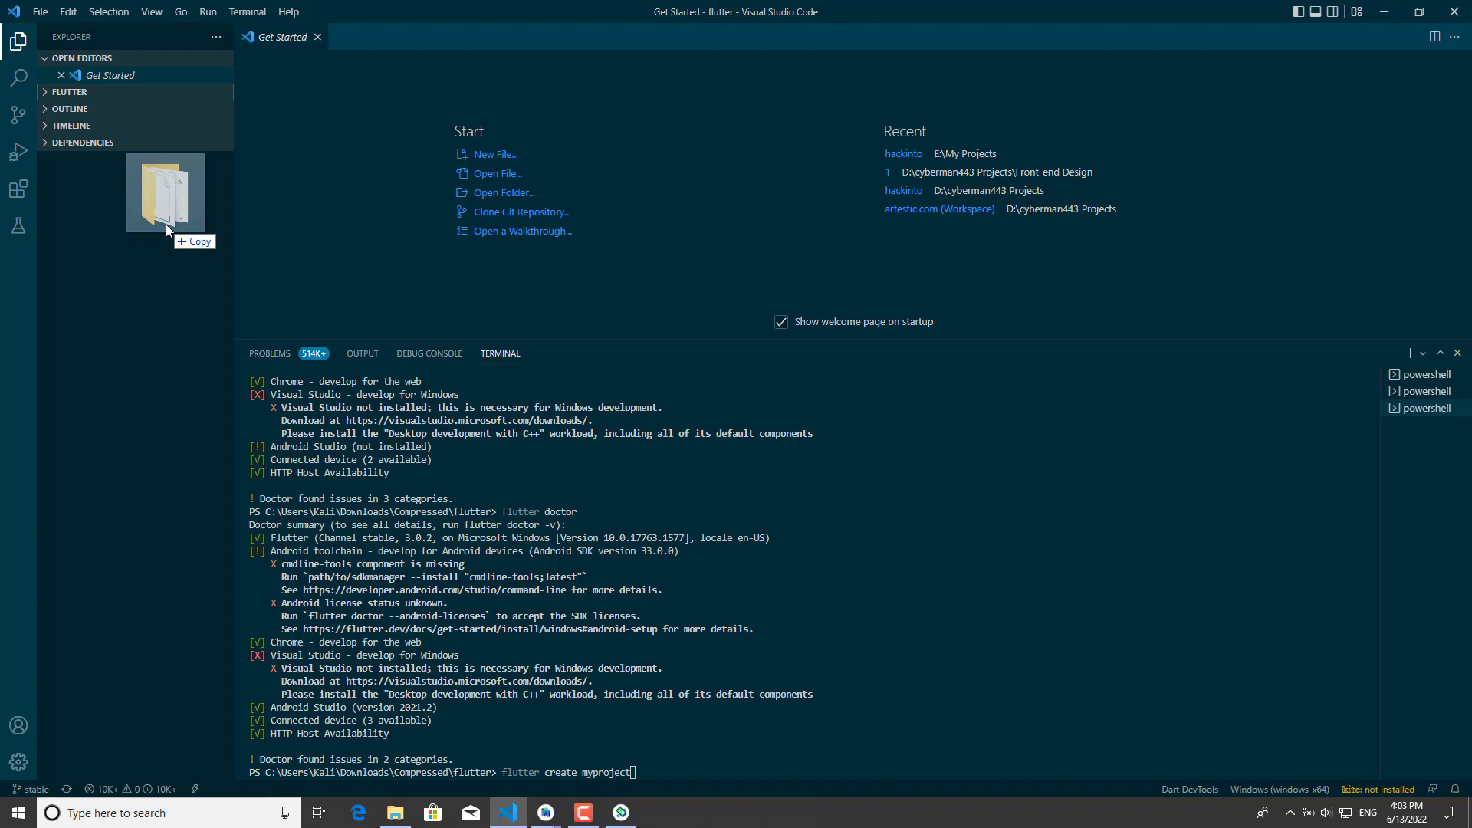
{"action": "left_click_drag", "start_coordinate": [165, 224], "coordinate": [166, 224]}
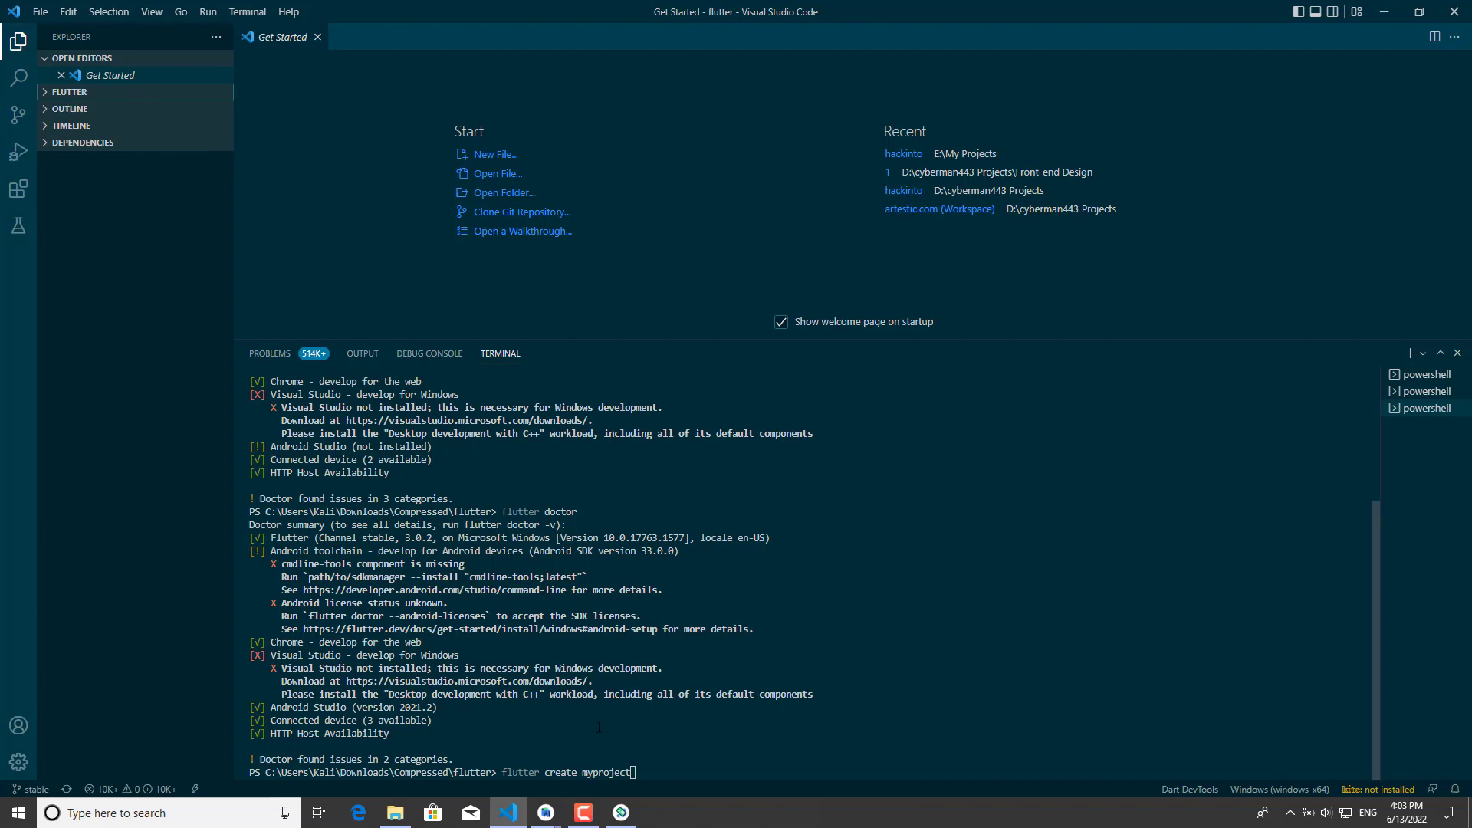
{"action": "key", "text": "ctrl+grave"}
Switch to File Explorer, locate the cyberman443 Projects folder on drive D and try to add it to the Visual Studio Code Explorer.
{"action": "left_click", "coordinate": [387, 813]}
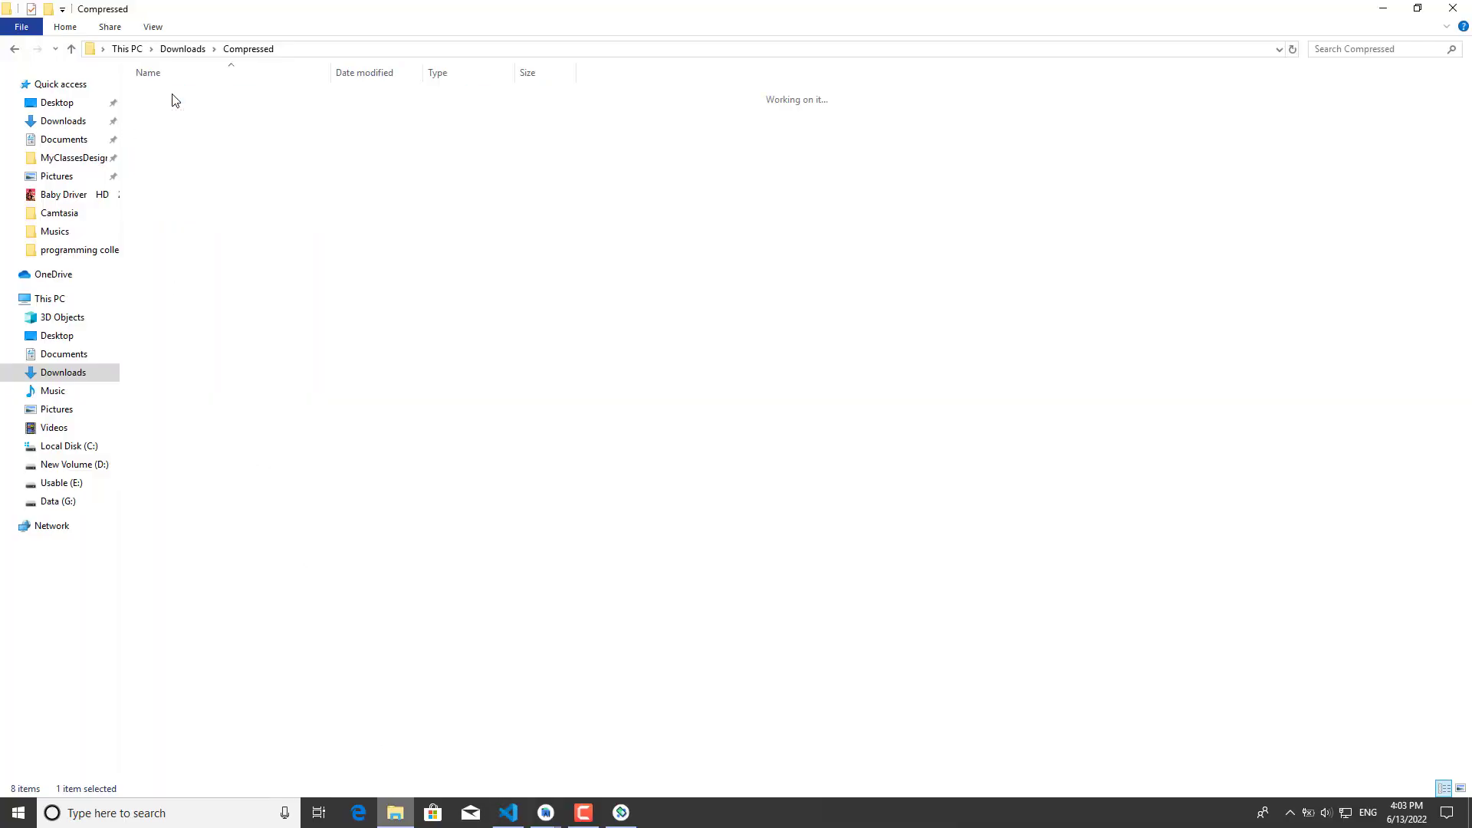
{"action": "left_click", "coordinate": [88, 357]}
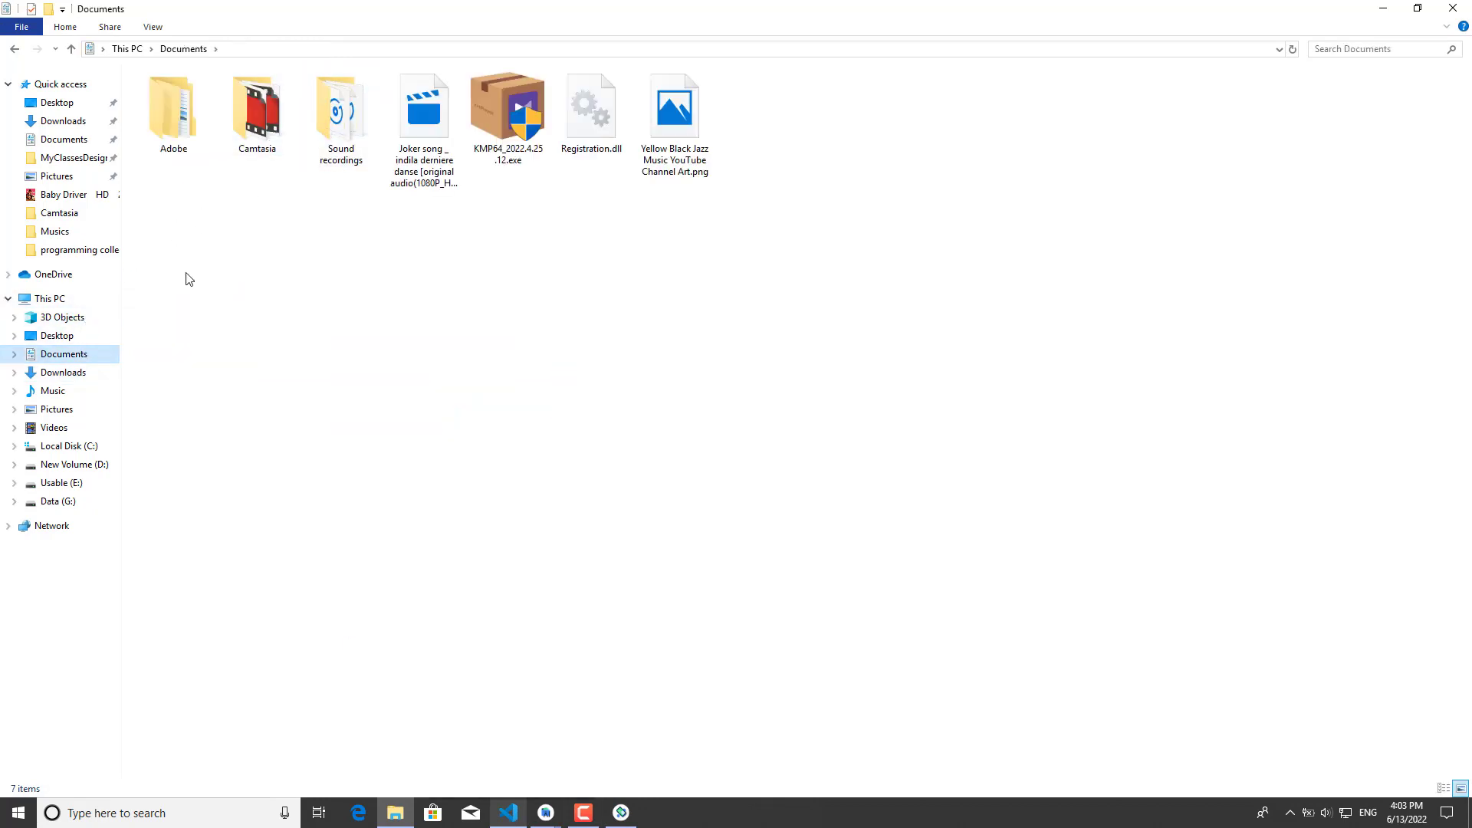
{"action": "left_click", "coordinate": [83, 465]}
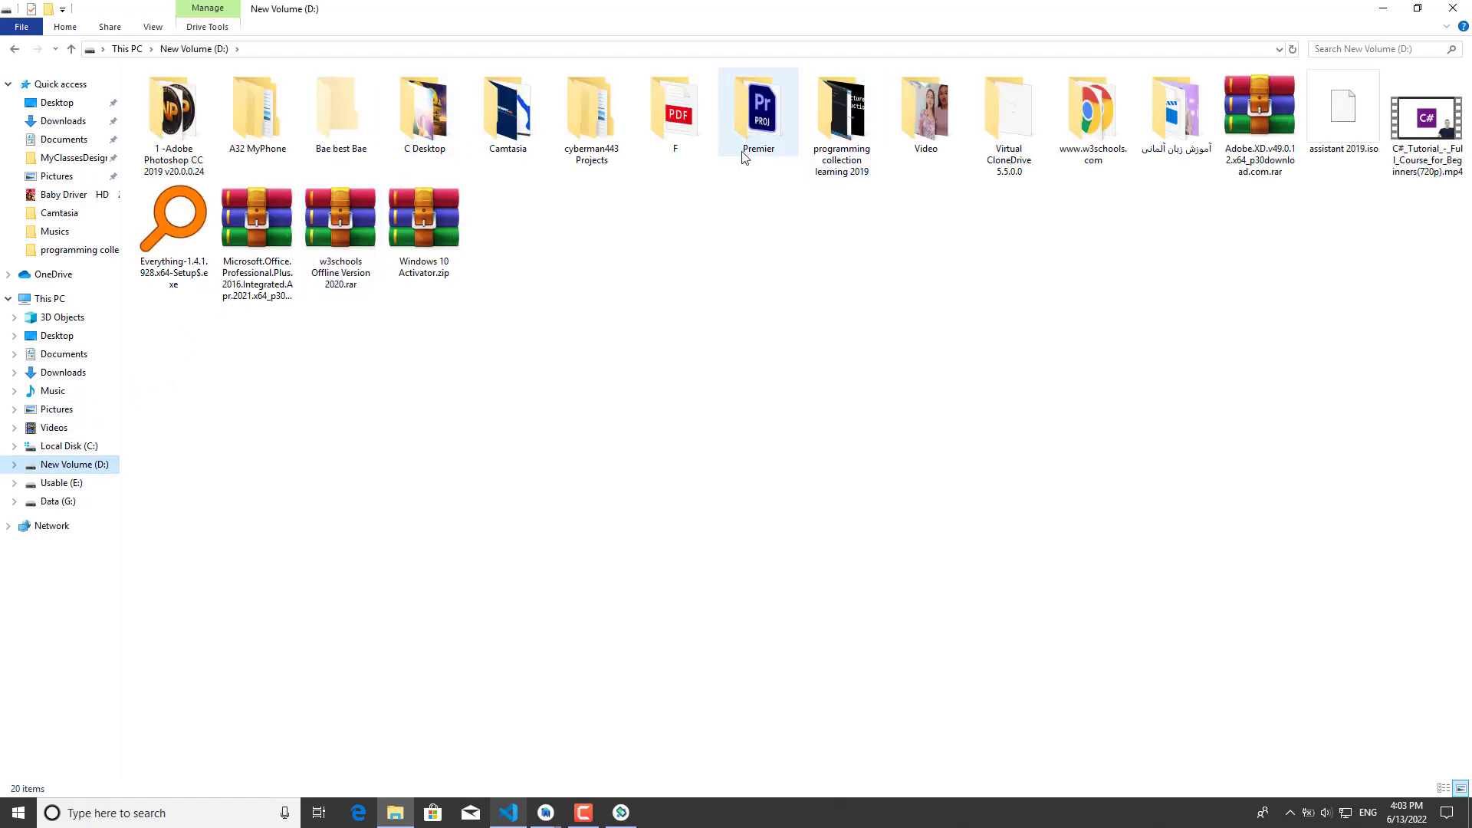
{"action": "left_click", "coordinate": [625, 134]}
{"action": "double_click", "coordinate": [607, 129]}
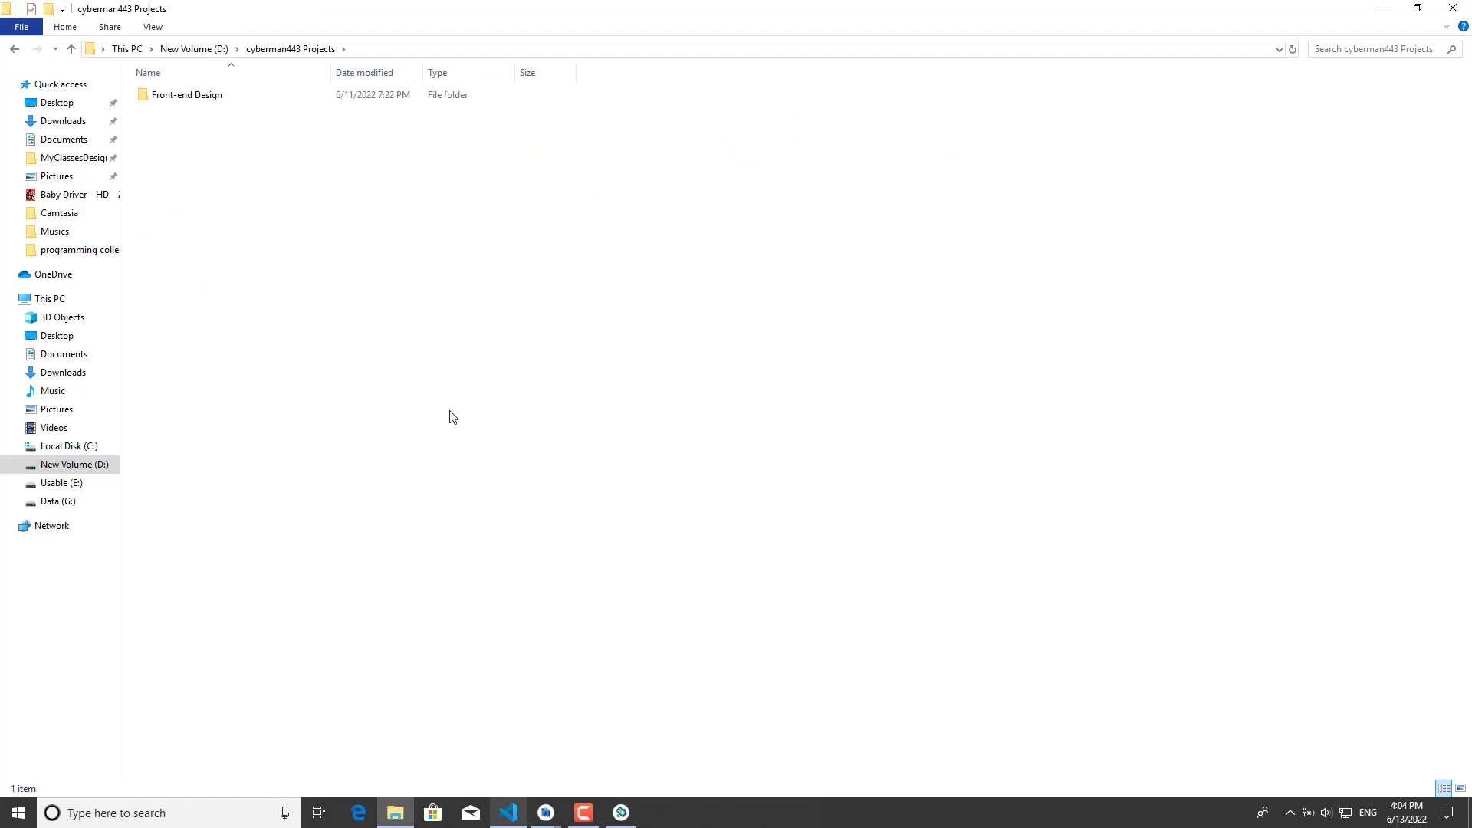
{"action": "key", "text": "alt+Left"}
{"action": "left_click_drag", "start_coordinate": [572, 108], "coordinate": [91, 100]}
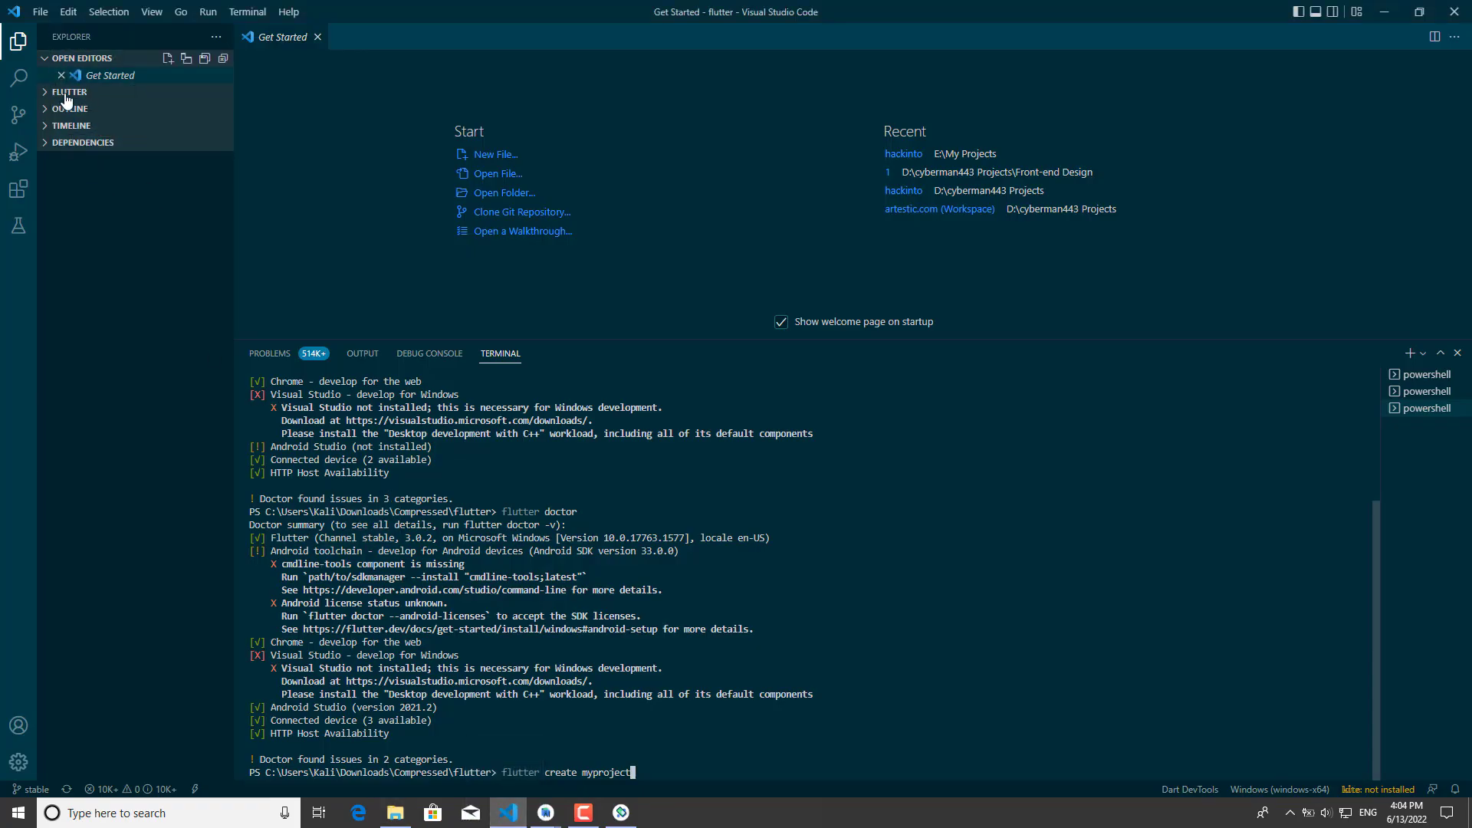
Close the flutter folder that is open in Visual Studio Code.
{"action": "left_click", "coordinate": [215, 38]}
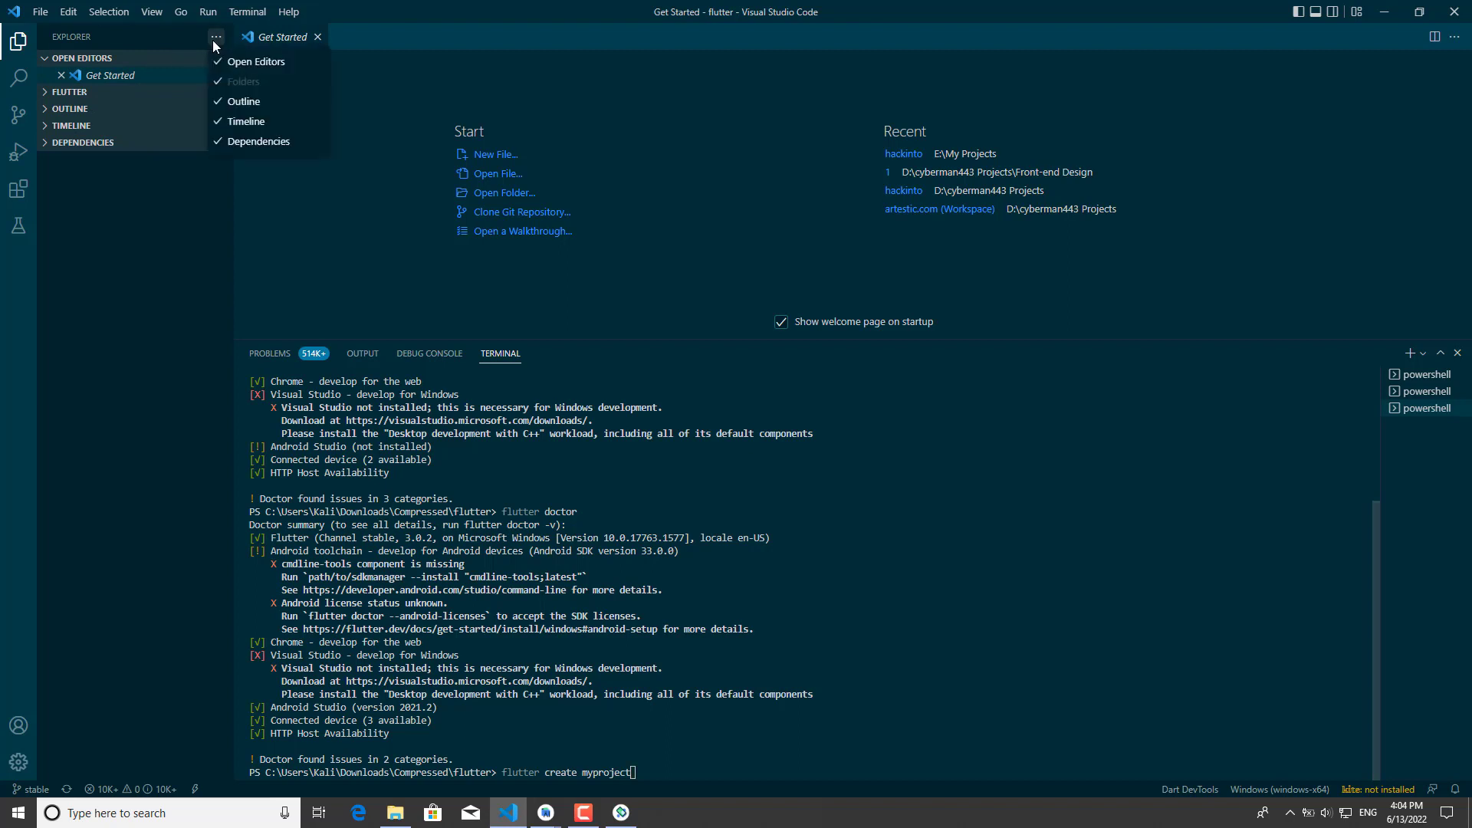
{"action": "left_click", "coordinate": [167, 44]}
{"action": "left_click", "coordinate": [42, 14]}
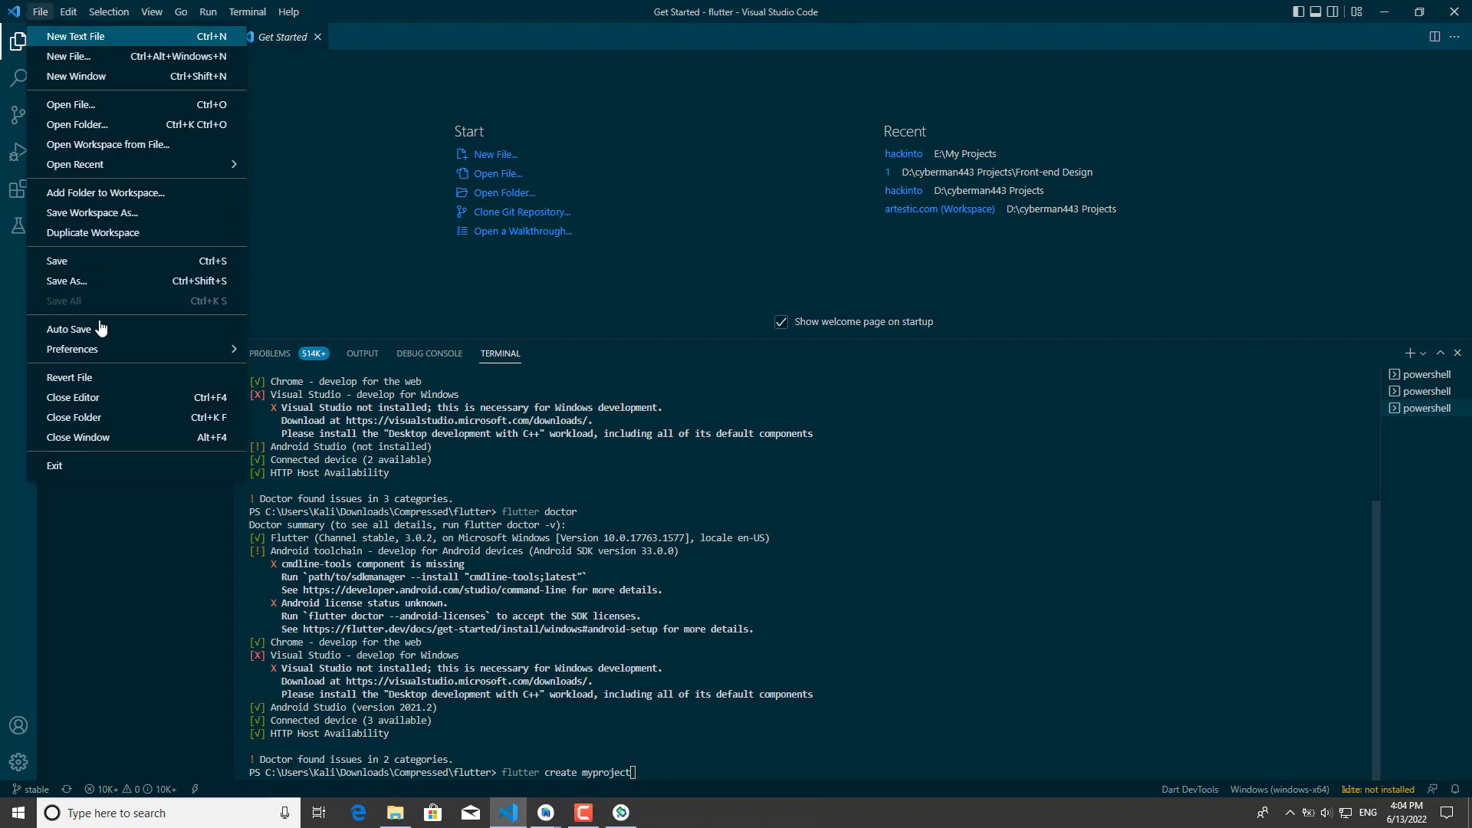
{"action": "left_click", "coordinate": [109, 420]}
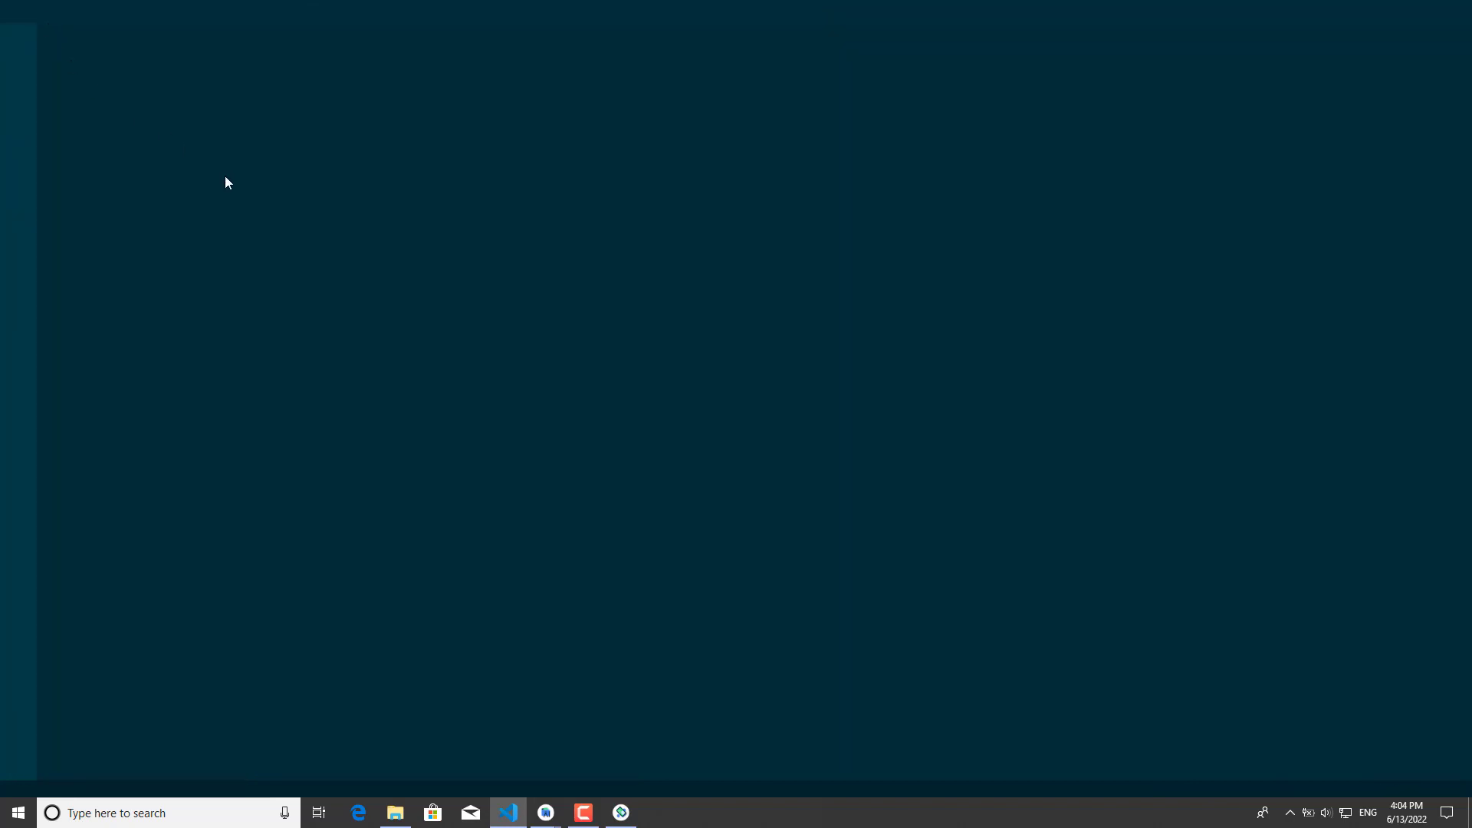
Open the cyberman443 Projects folder from drive D in Visual Studio Code.
{"action": "left_click", "coordinate": [394, 813]}
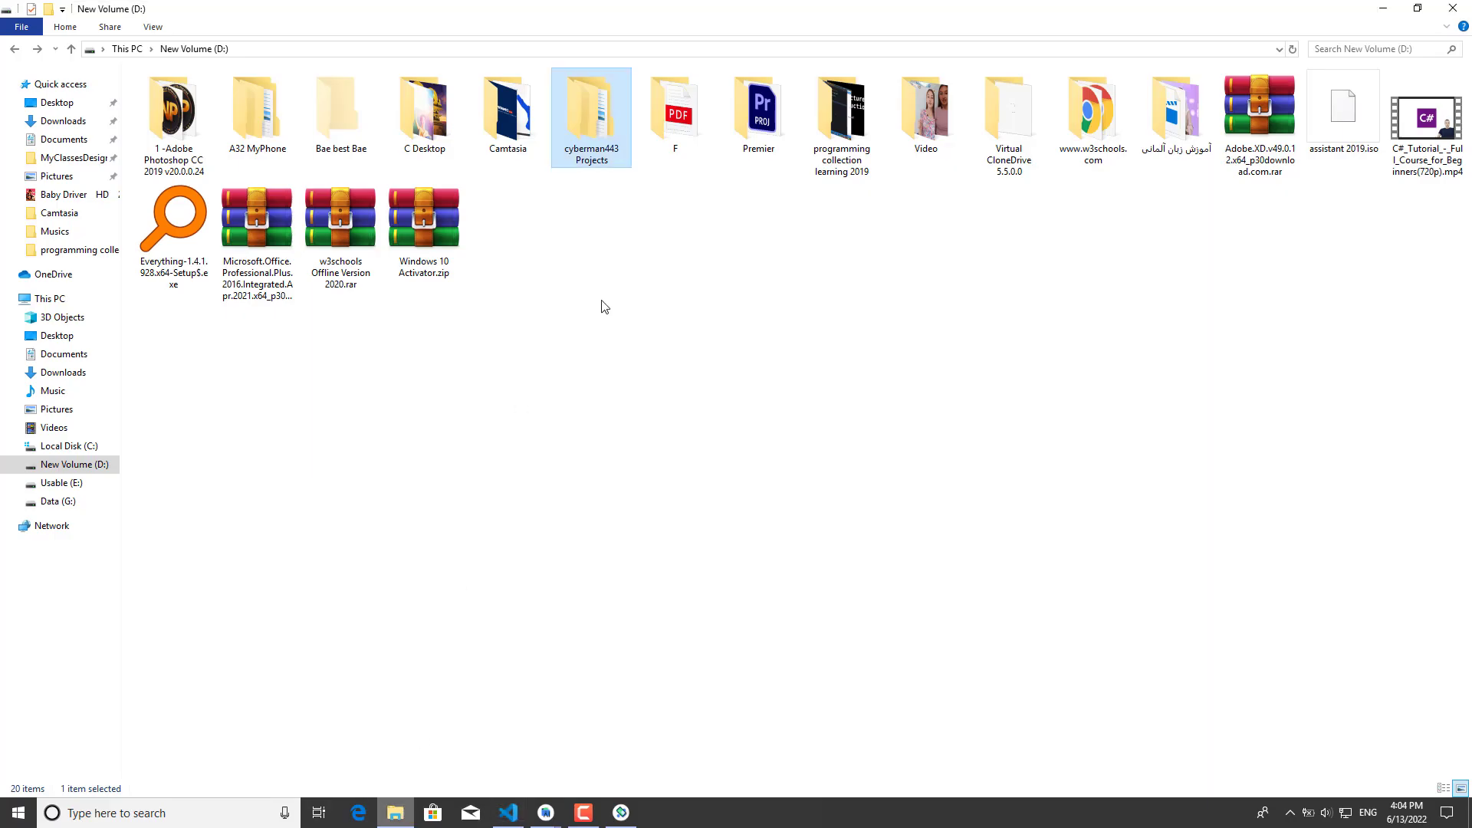
{"action": "left_click", "coordinate": [510, 818]}
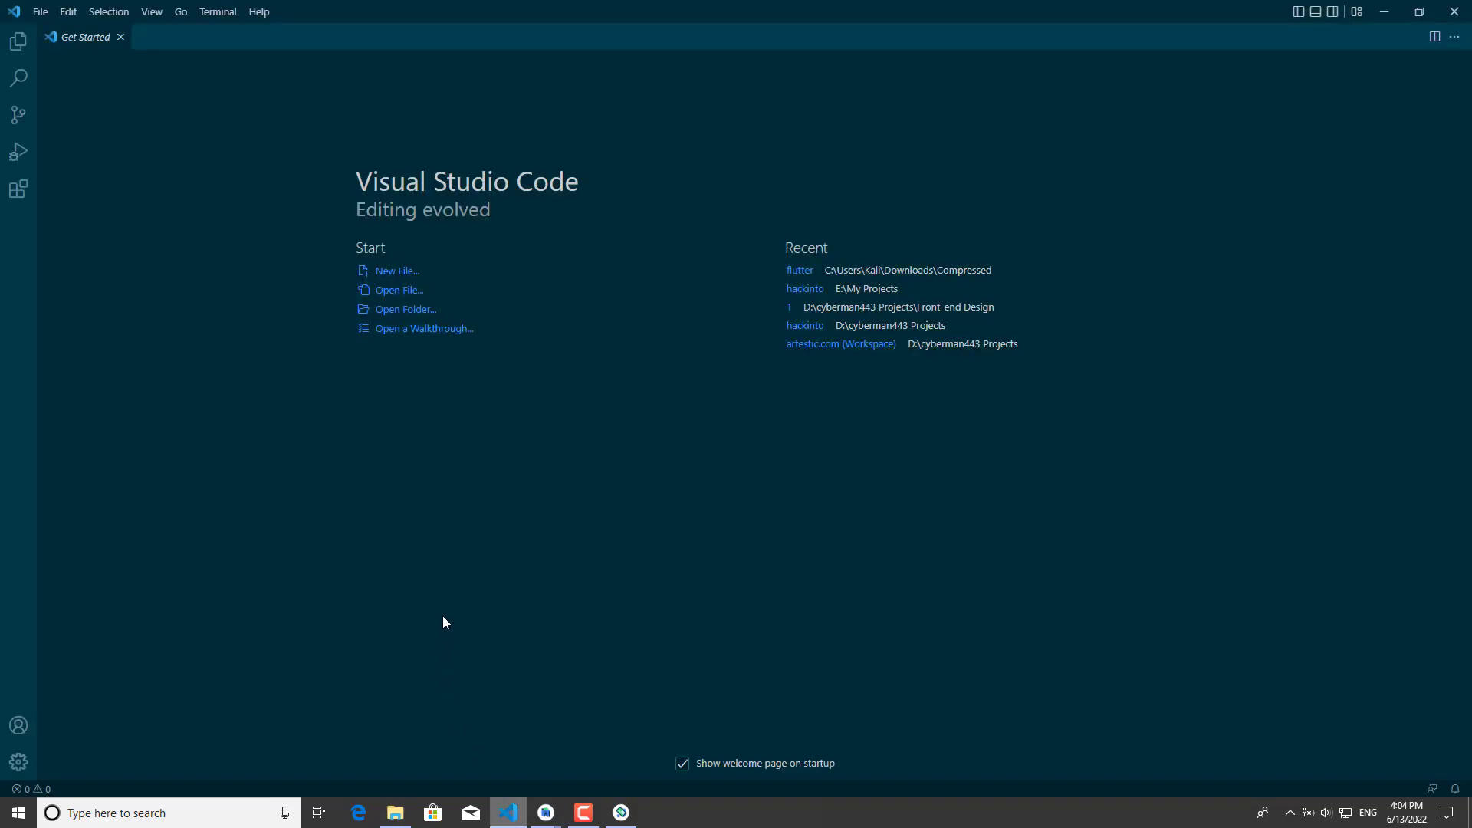
{"action": "left_click", "coordinate": [395, 812]}
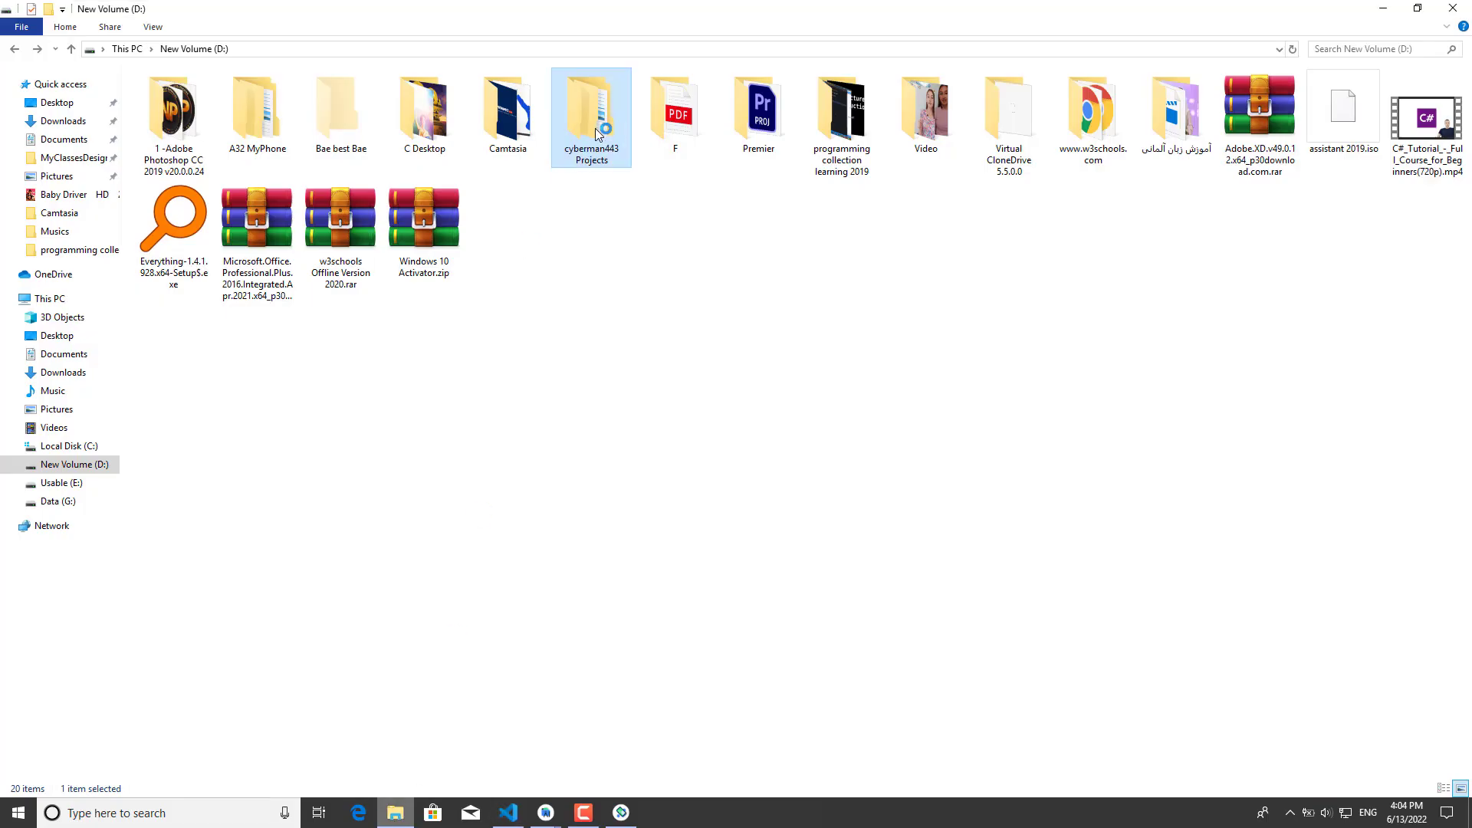
{"action": "left_click_drag", "start_coordinate": [598, 127], "coordinate": [148, 230]}
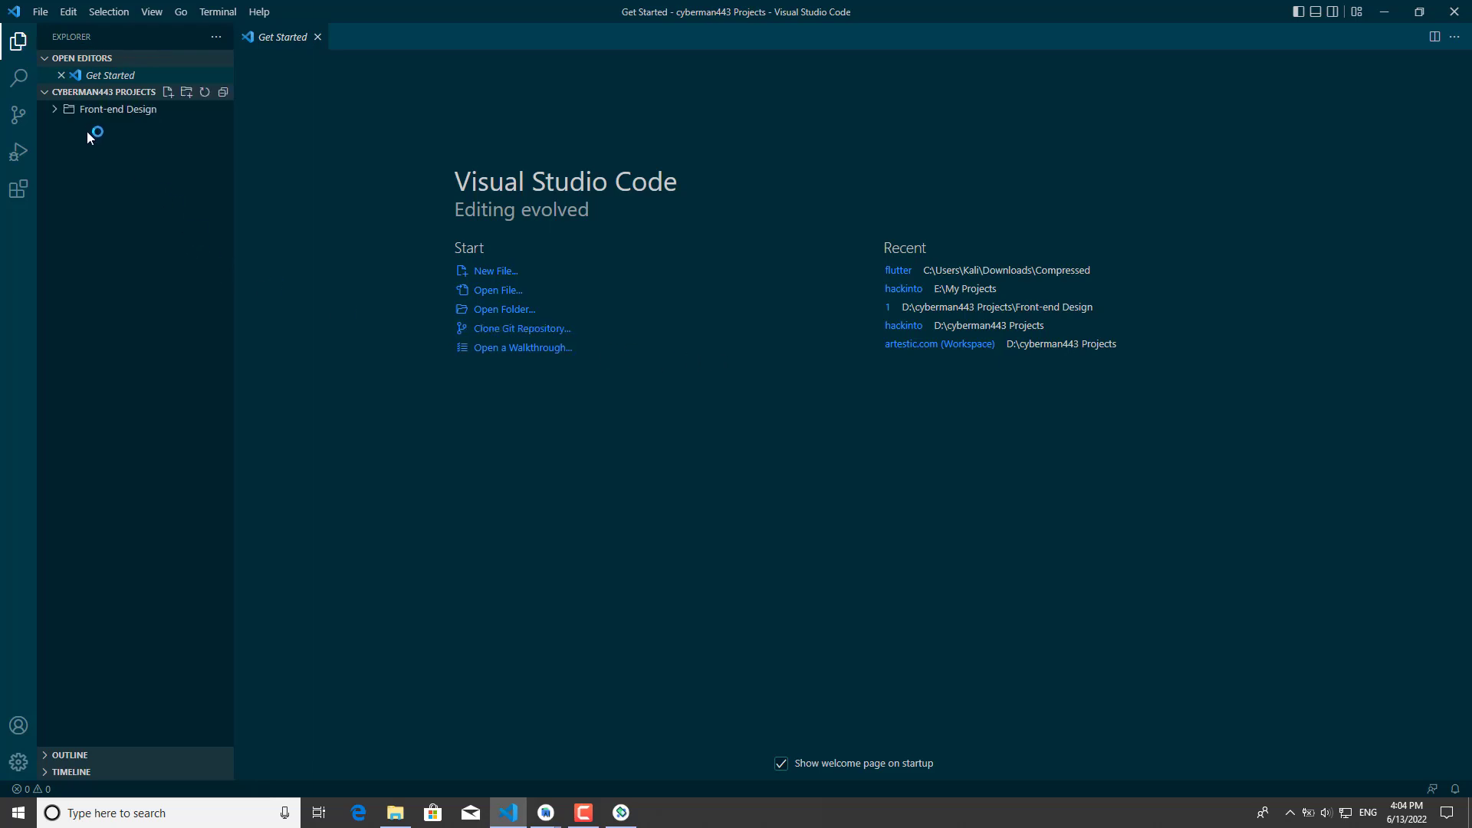
Look at the contents of the Front-end Design folder in the file tree and collapse it again.
{"action": "left_click", "coordinate": [55, 109]}
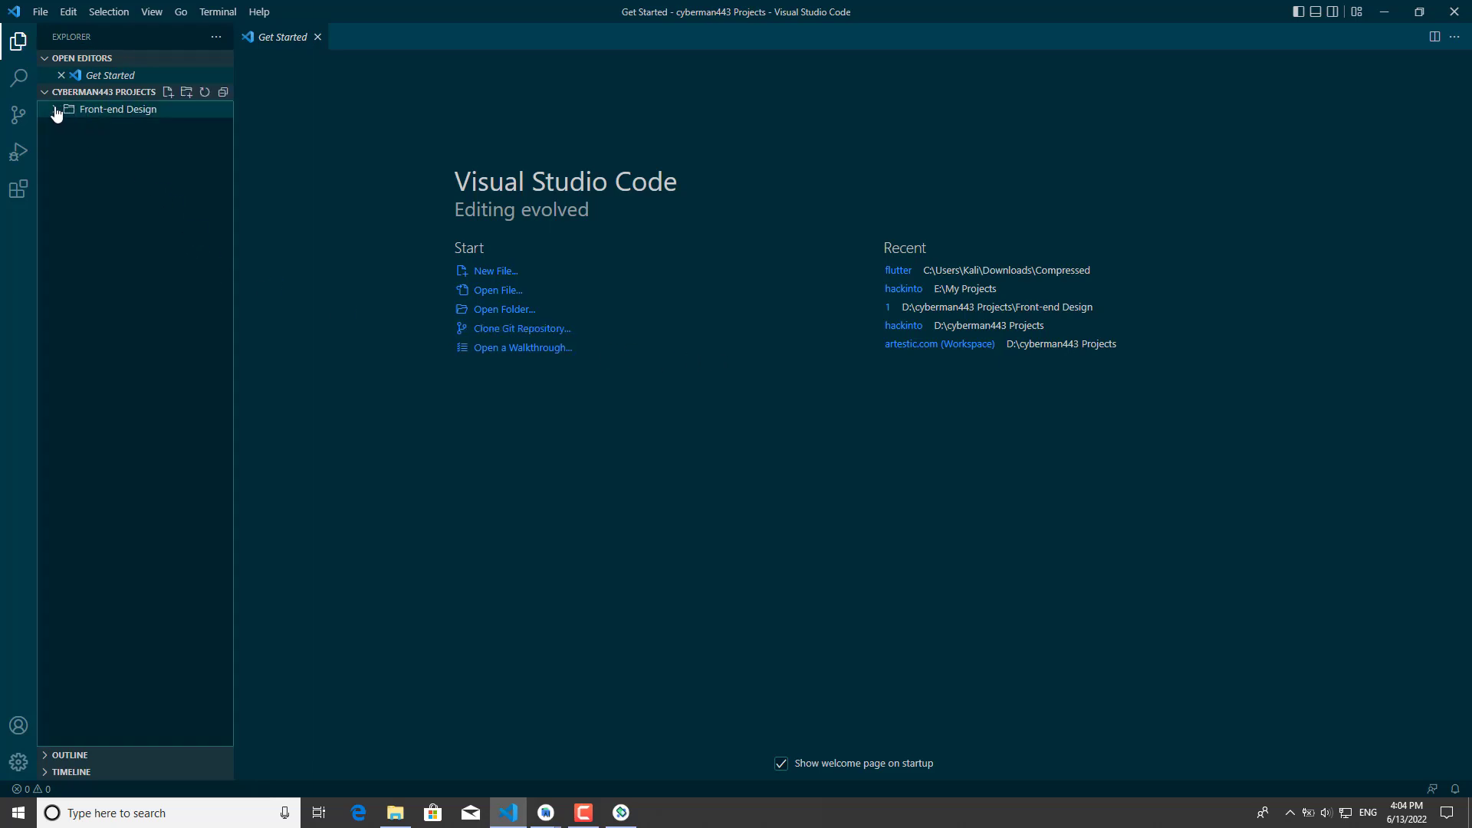
{"action": "left_click", "coordinate": [55, 111]}
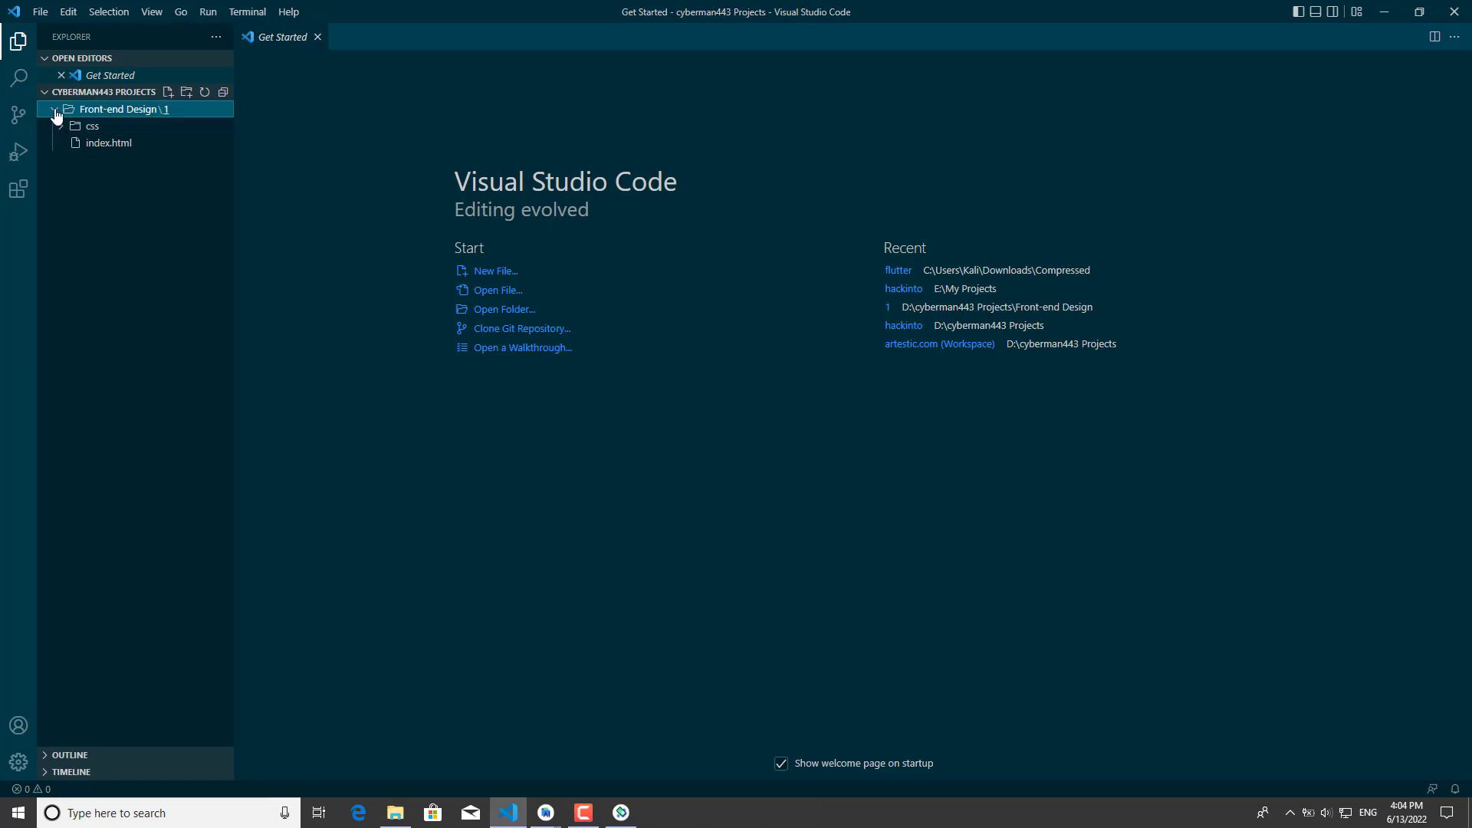
{"action": "left_click", "coordinate": [55, 113]}
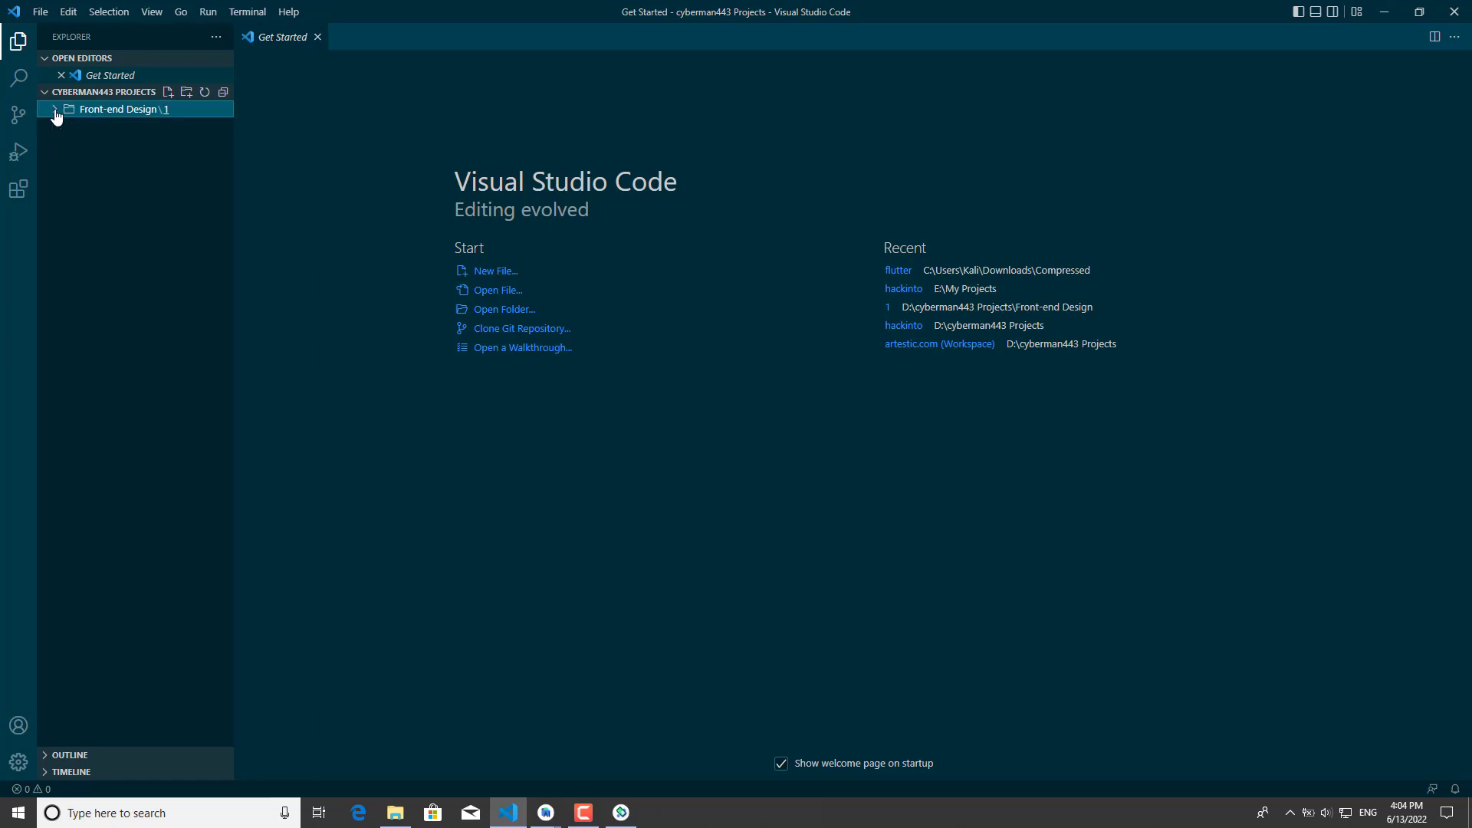
{"action": "left_click", "coordinate": [679, 437]}
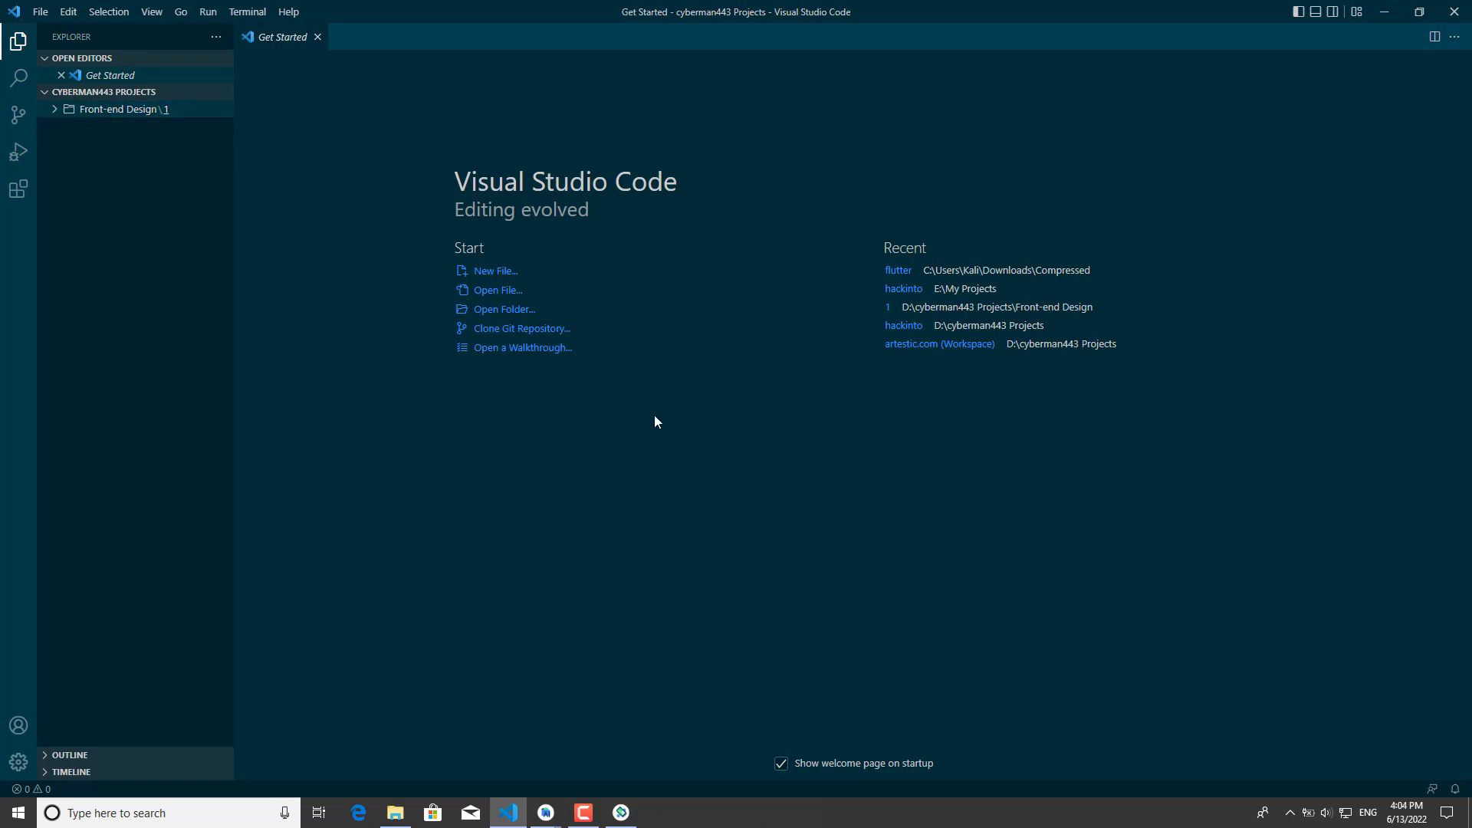
Open a new terminal in cyberman443 Projects, dismiss the Kite welcome notification and run flutter create myfirstproject.
{"action": "left_click", "coordinate": [236, 13]}
{"action": "left_click", "coordinate": [259, 44]}
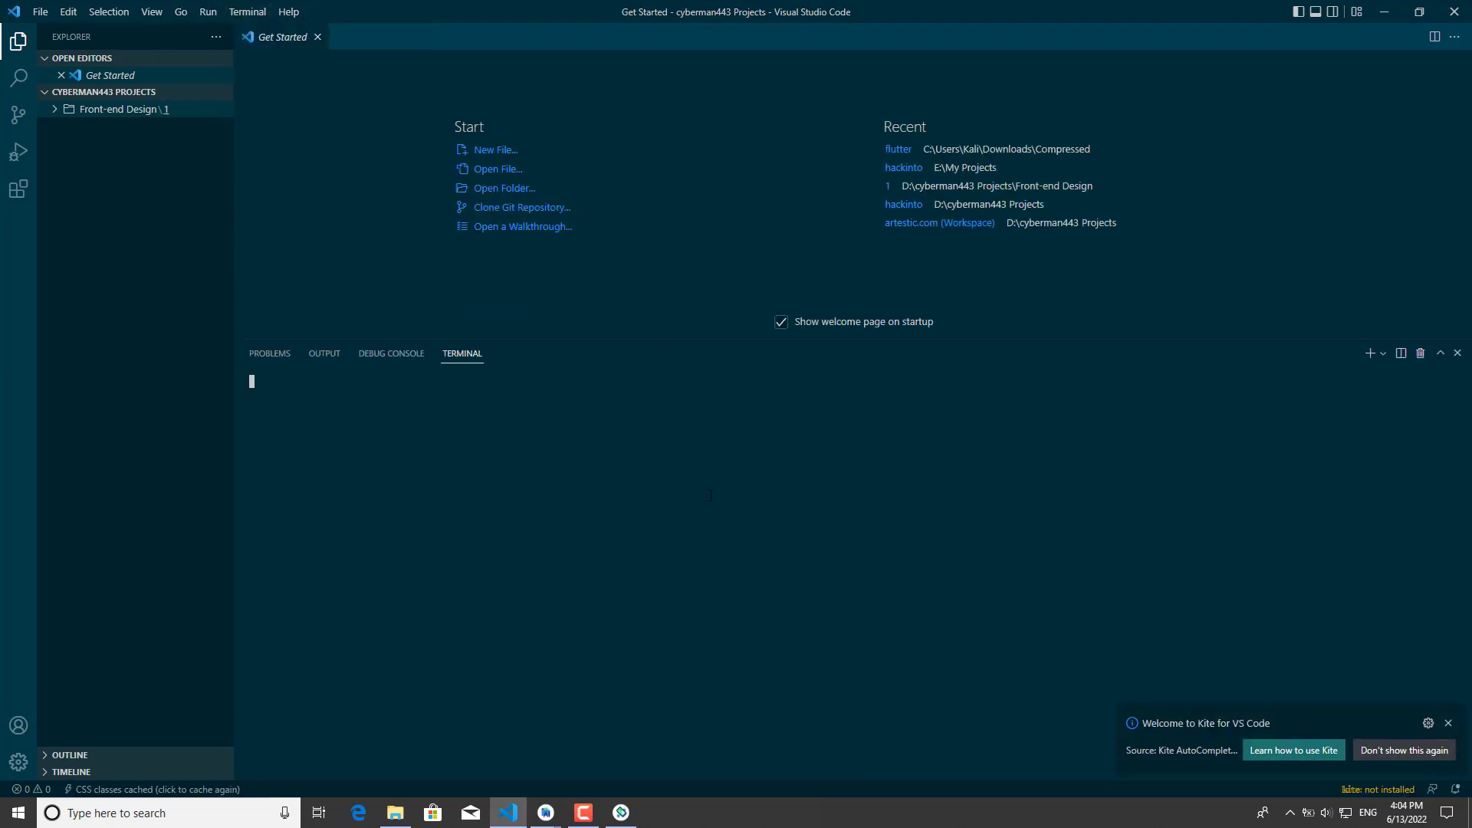
{"action": "left_click", "coordinate": [1448, 723]}
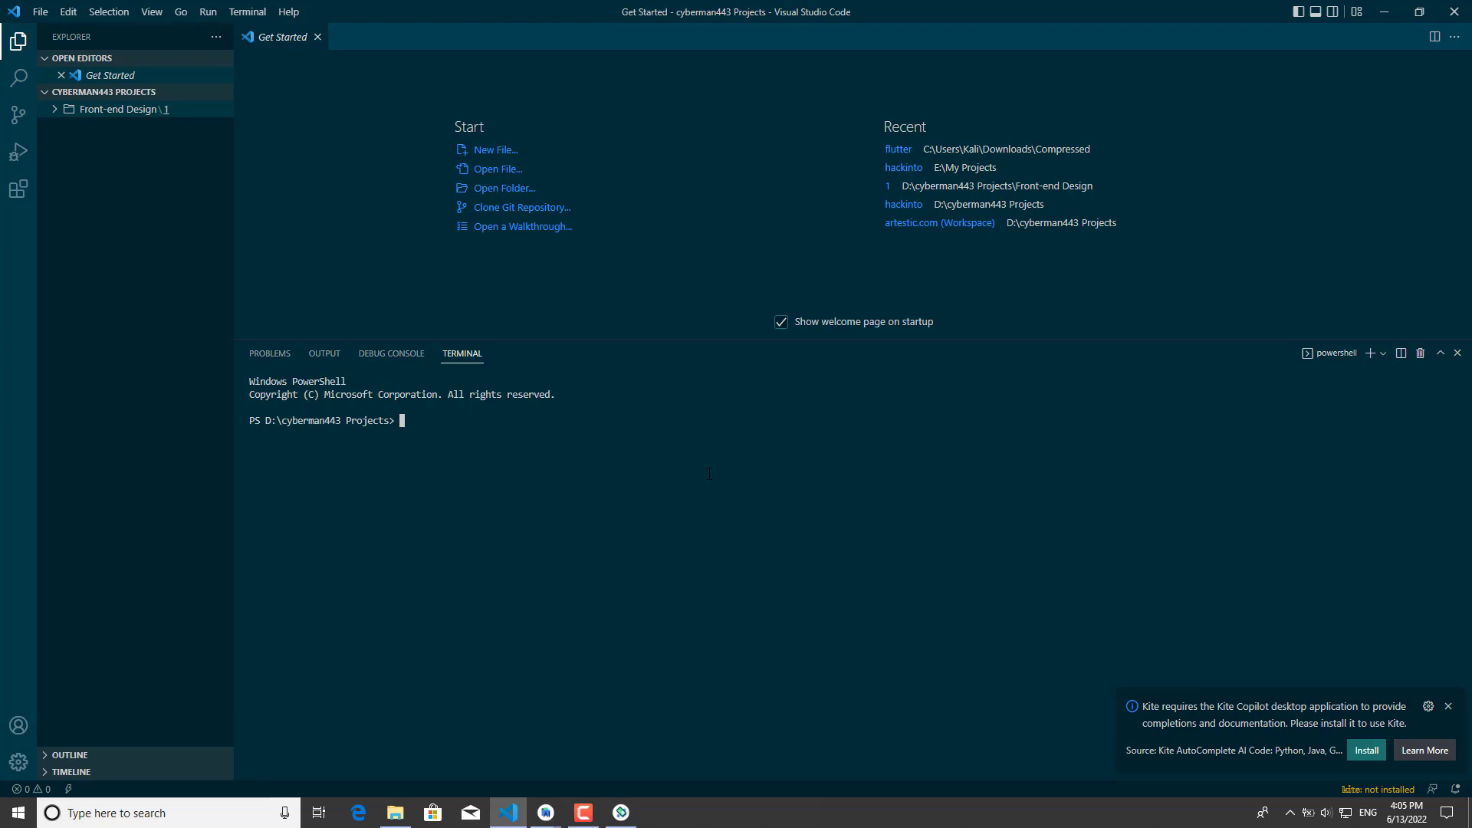
{"action": "type", "text": "flutter create myfirstproject"}
{"action": "key", "text": "Return"}
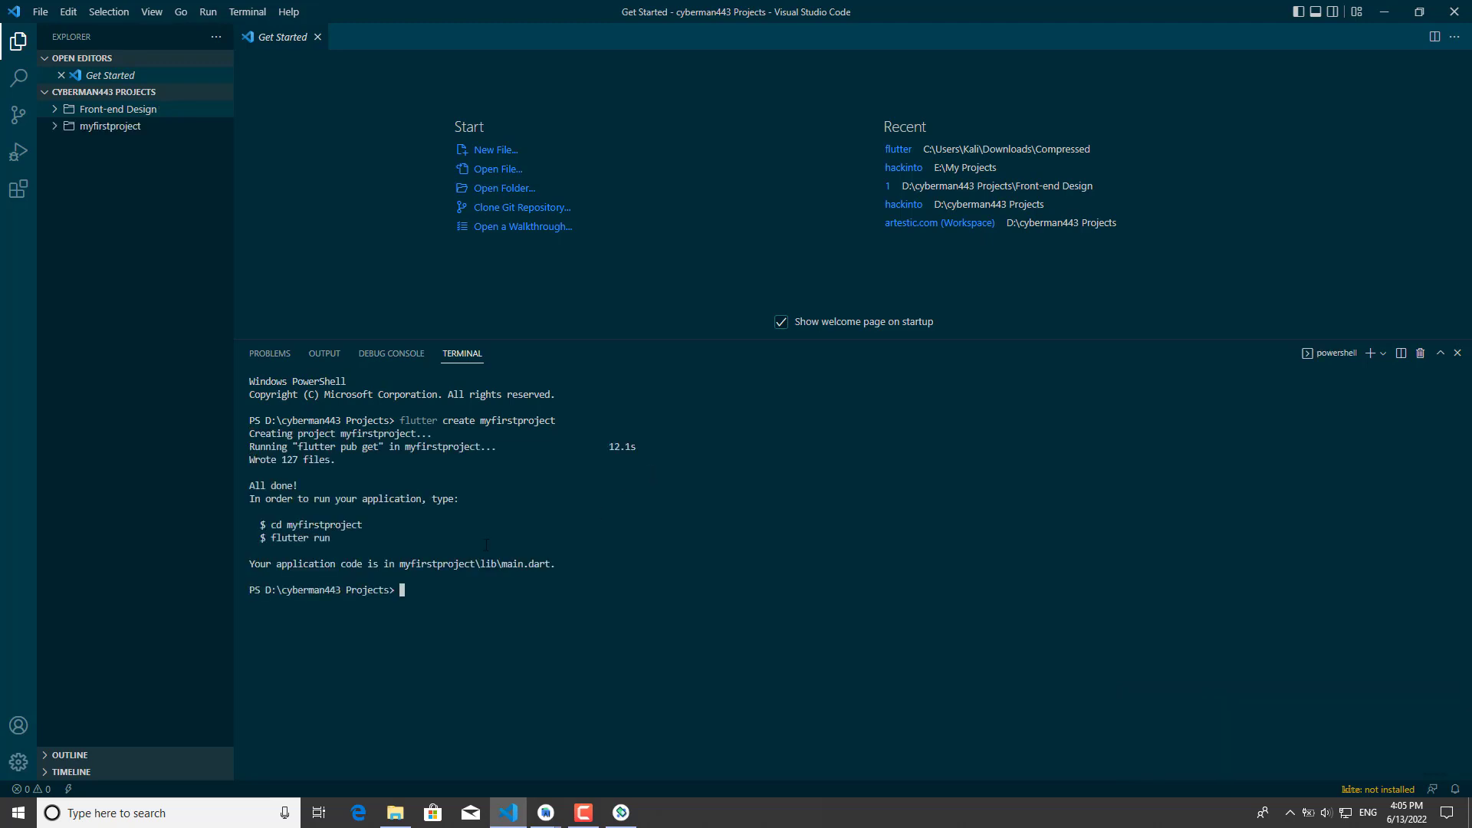
Inspect the contents of the myfirstproject folder inside cyberman443 Projects in File Explorer and close its window.
{"action": "left_click", "coordinate": [56, 127]}
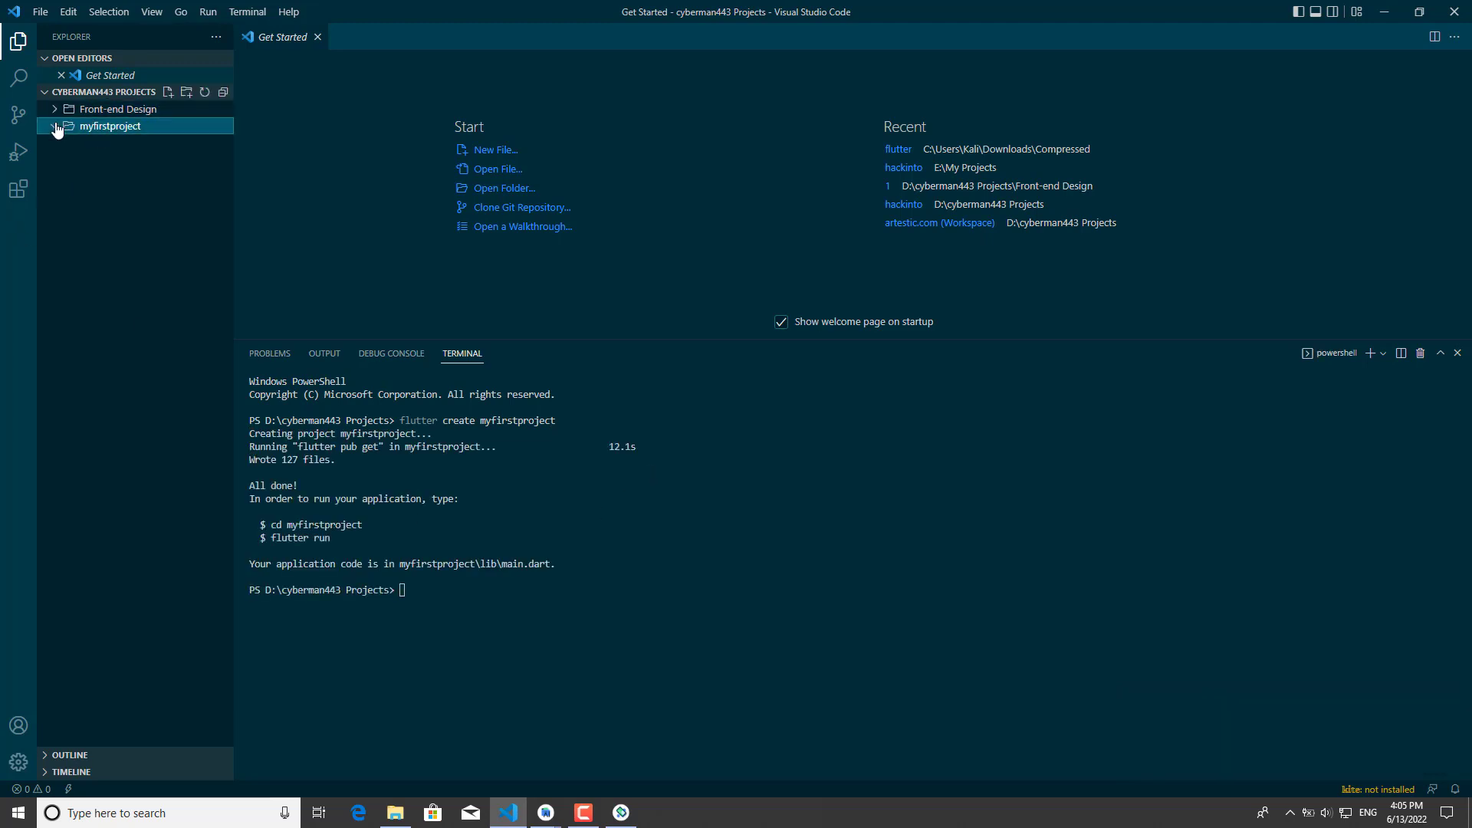
{"action": "left_click", "coordinate": [57, 126]}
{"action": "left_click", "coordinate": [395, 814]}
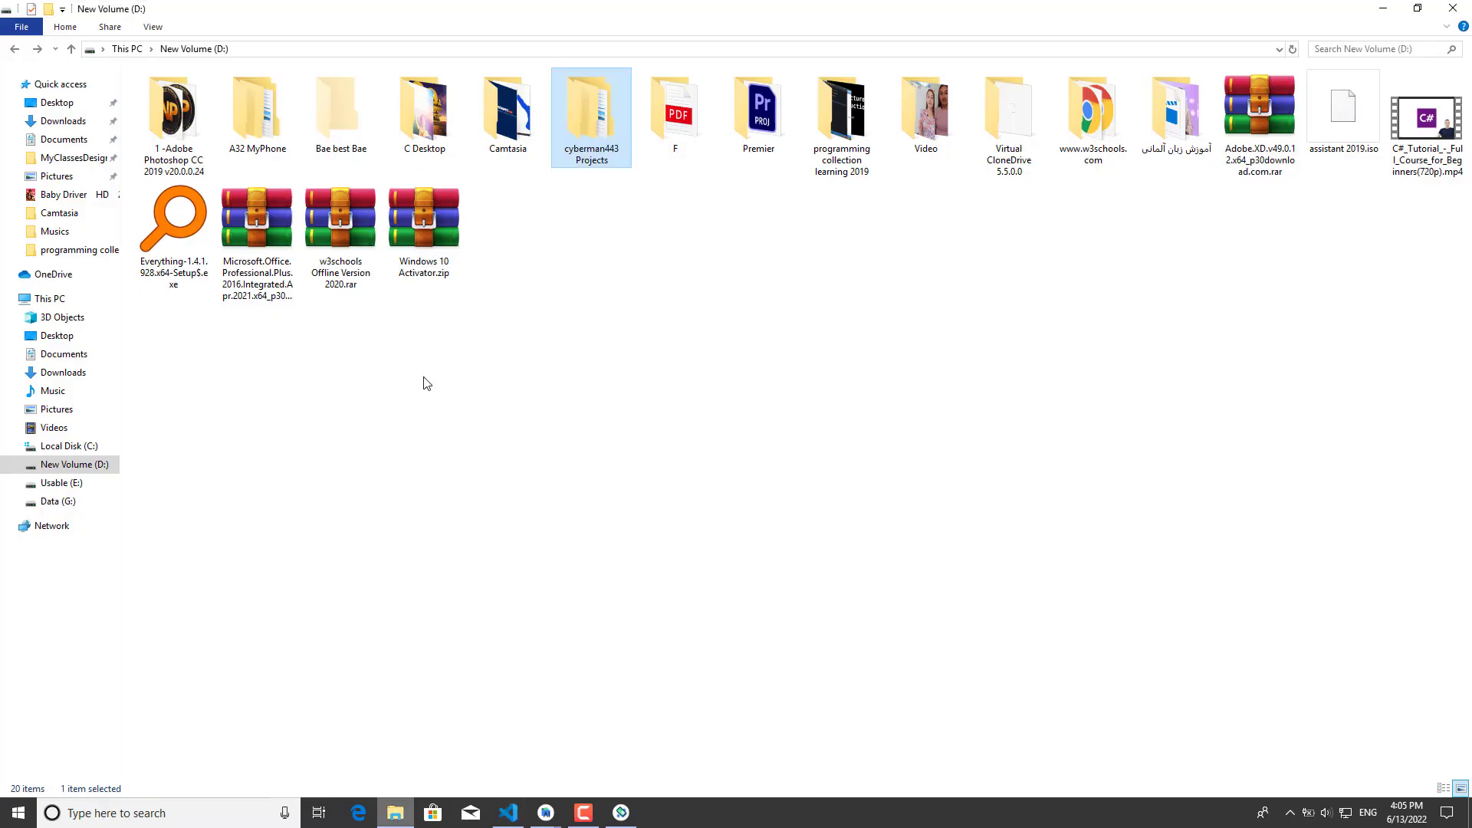
{"action": "double_click", "coordinate": [591, 123]}
{"action": "left_click", "coordinate": [196, 115]}
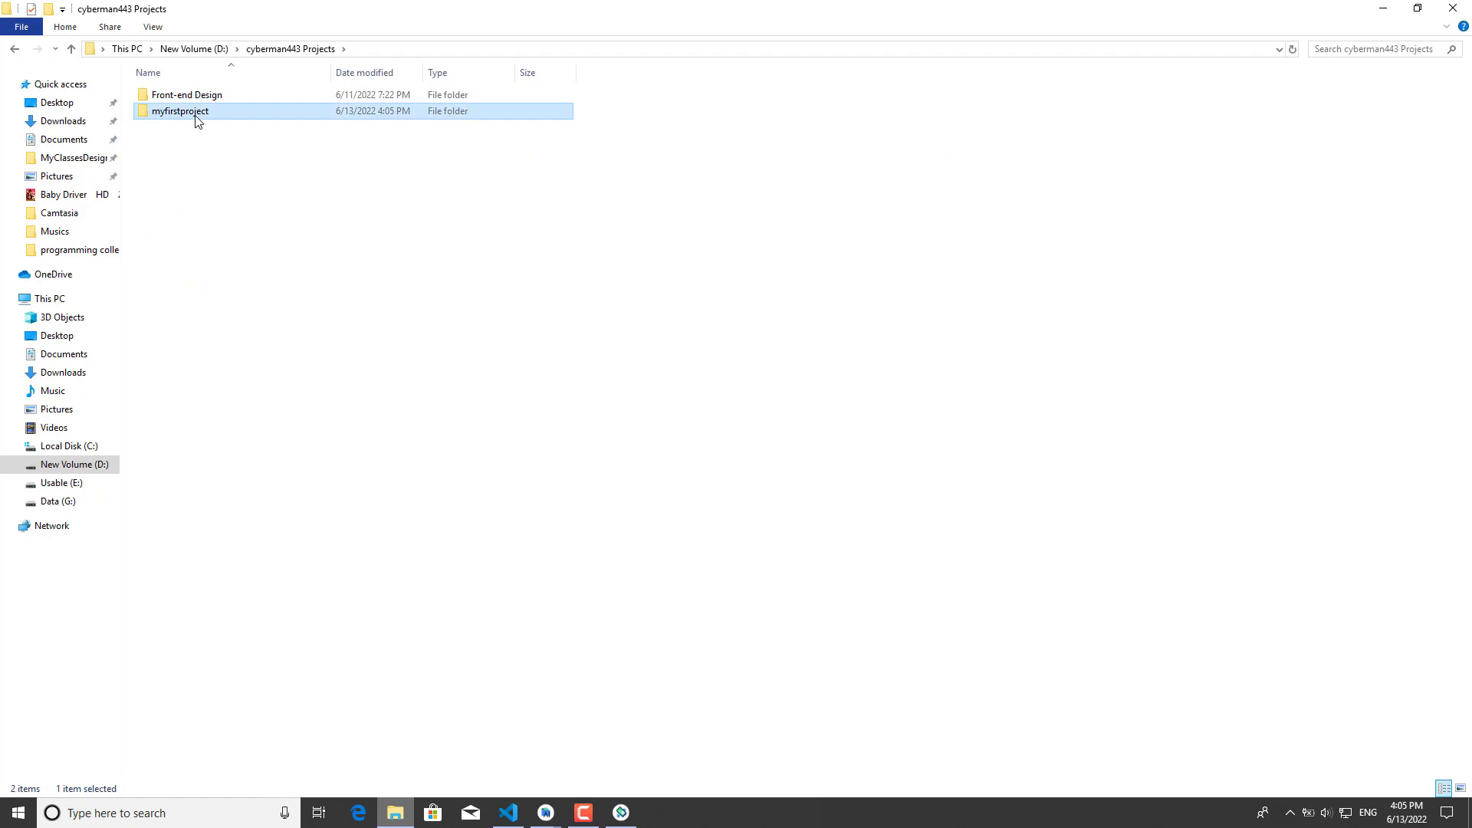
{"action": "double_click", "coordinate": [196, 115]}
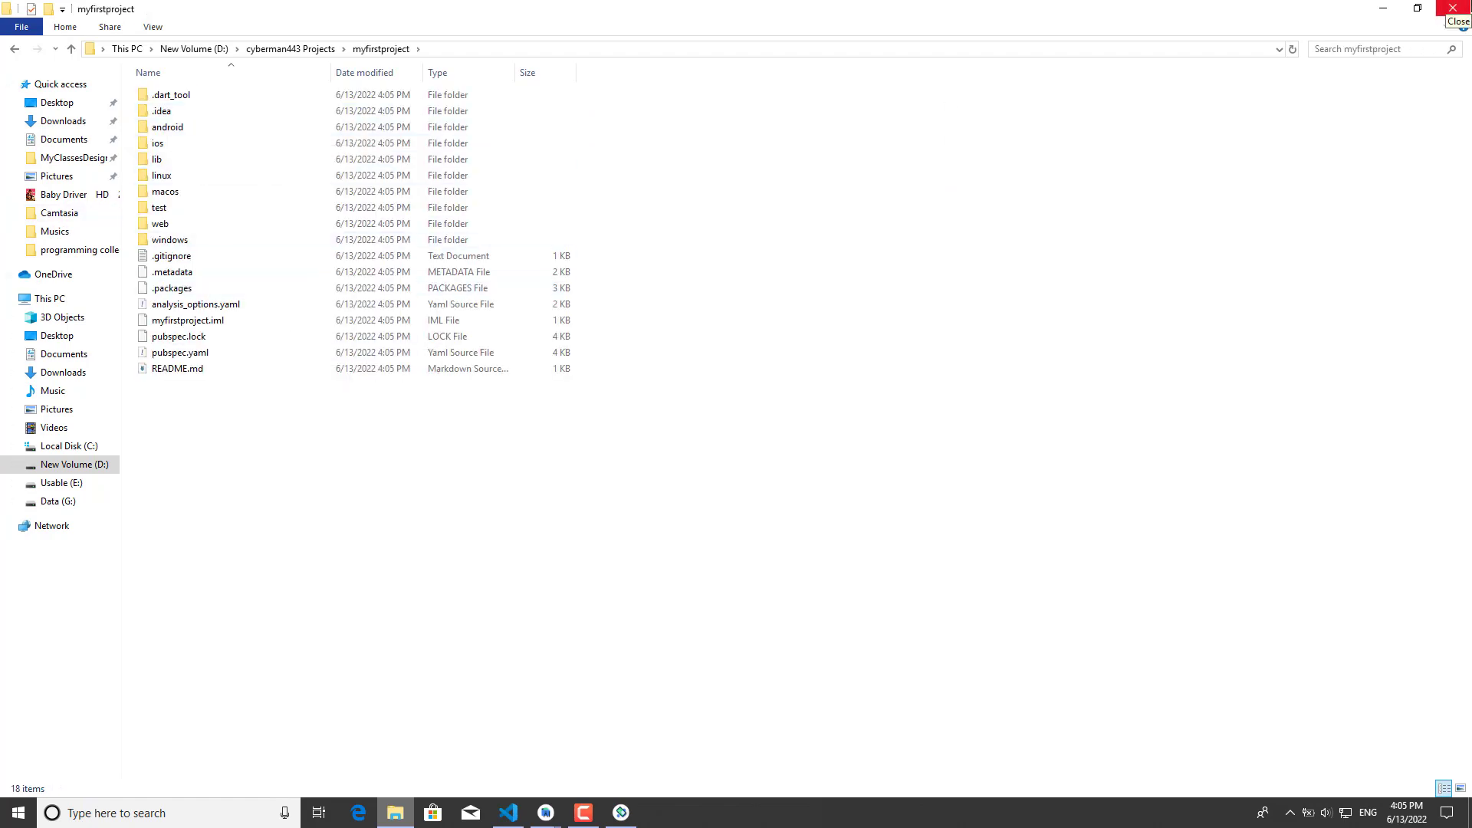
{"action": "left_click", "coordinate": [1453, 8]}
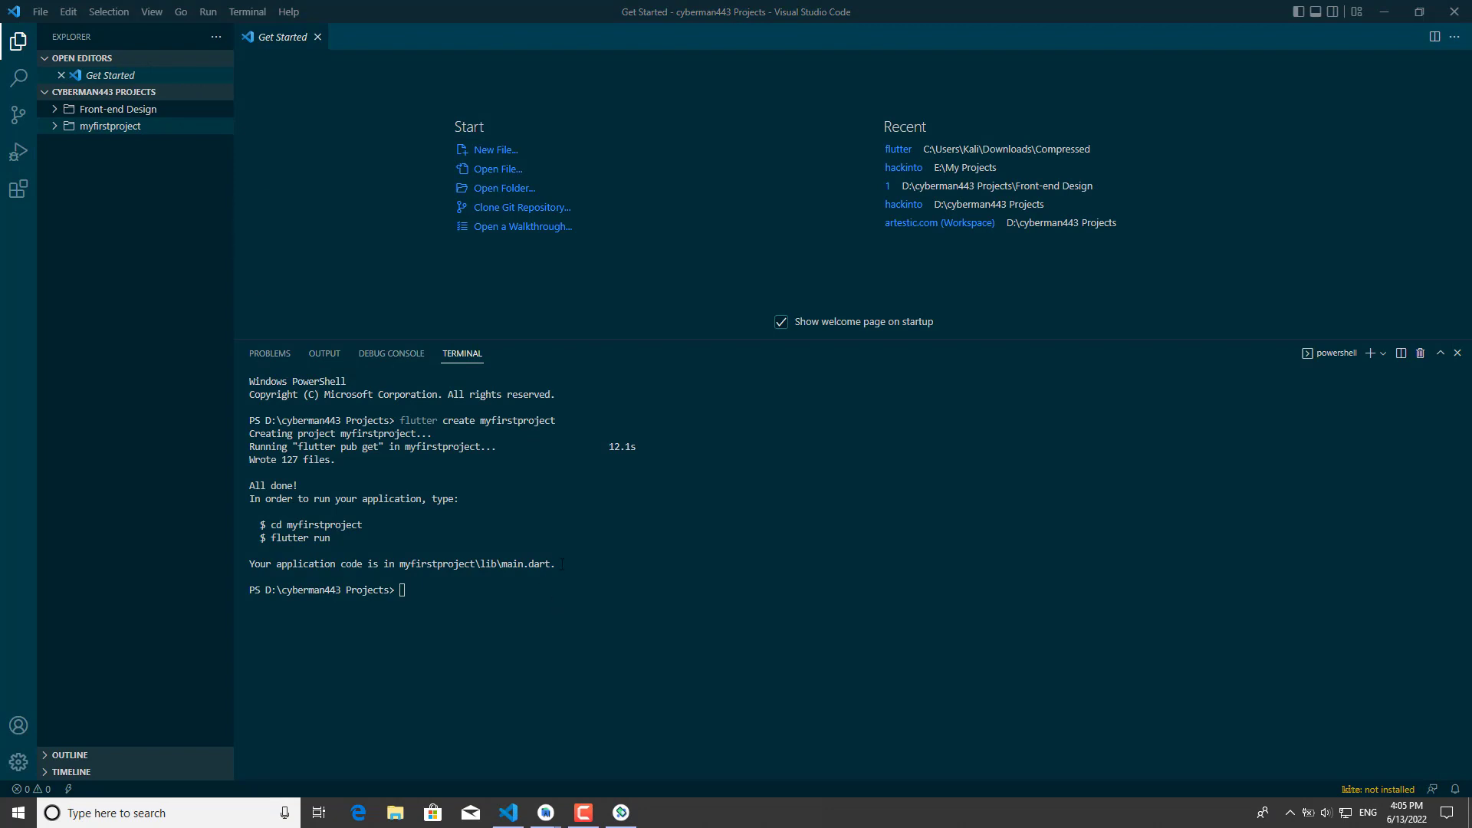
Expand myfirstproject in the Visual Studio Code file tree and enter cd .\myfirstproject\ at the terminal prompt.
{"action": "left_click", "coordinate": [54, 127]}
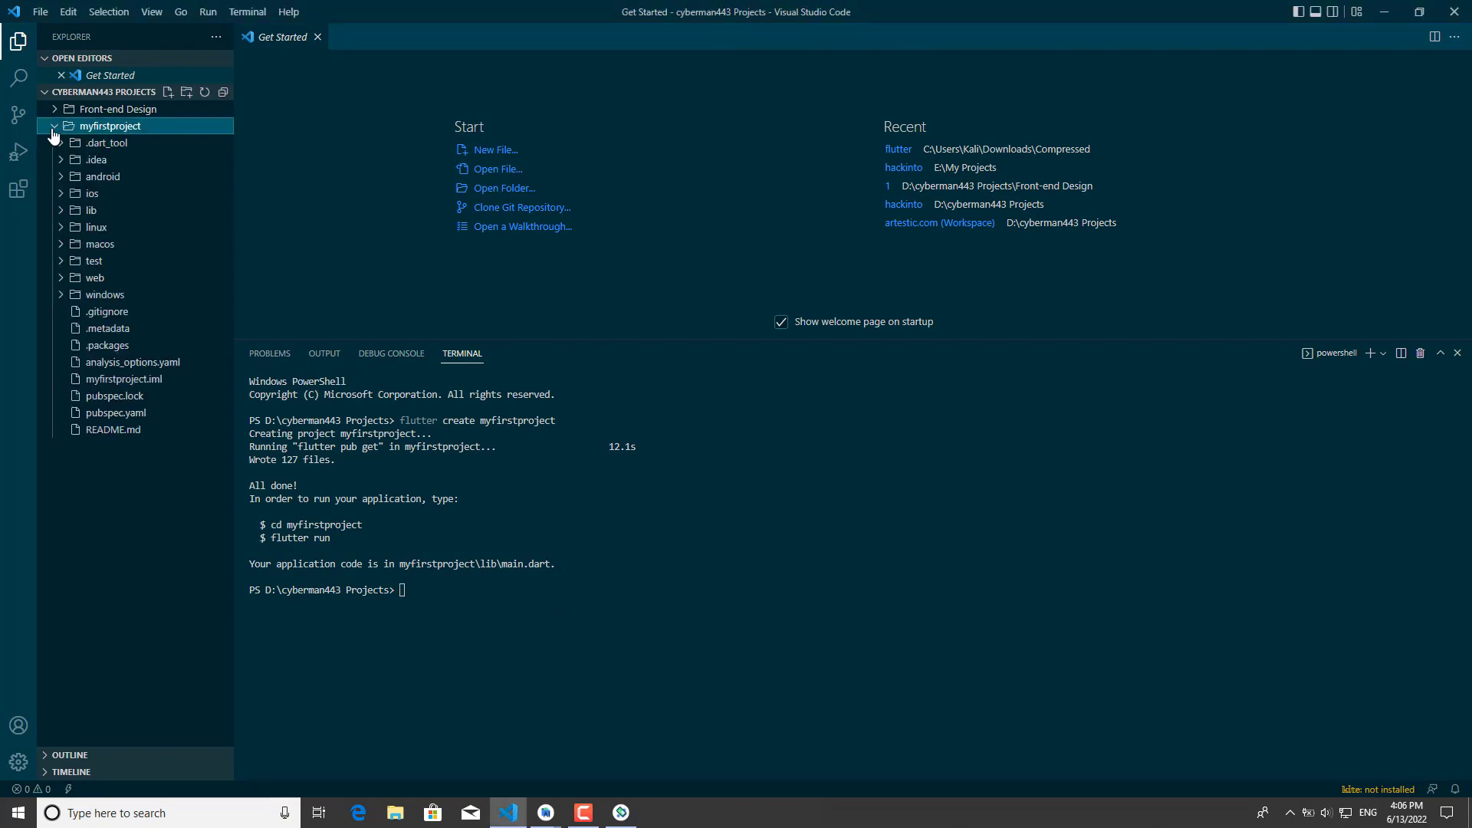
{"action": "left_click", "coordinate": [525, 571]}
{"action": "type", "text": "cd"}
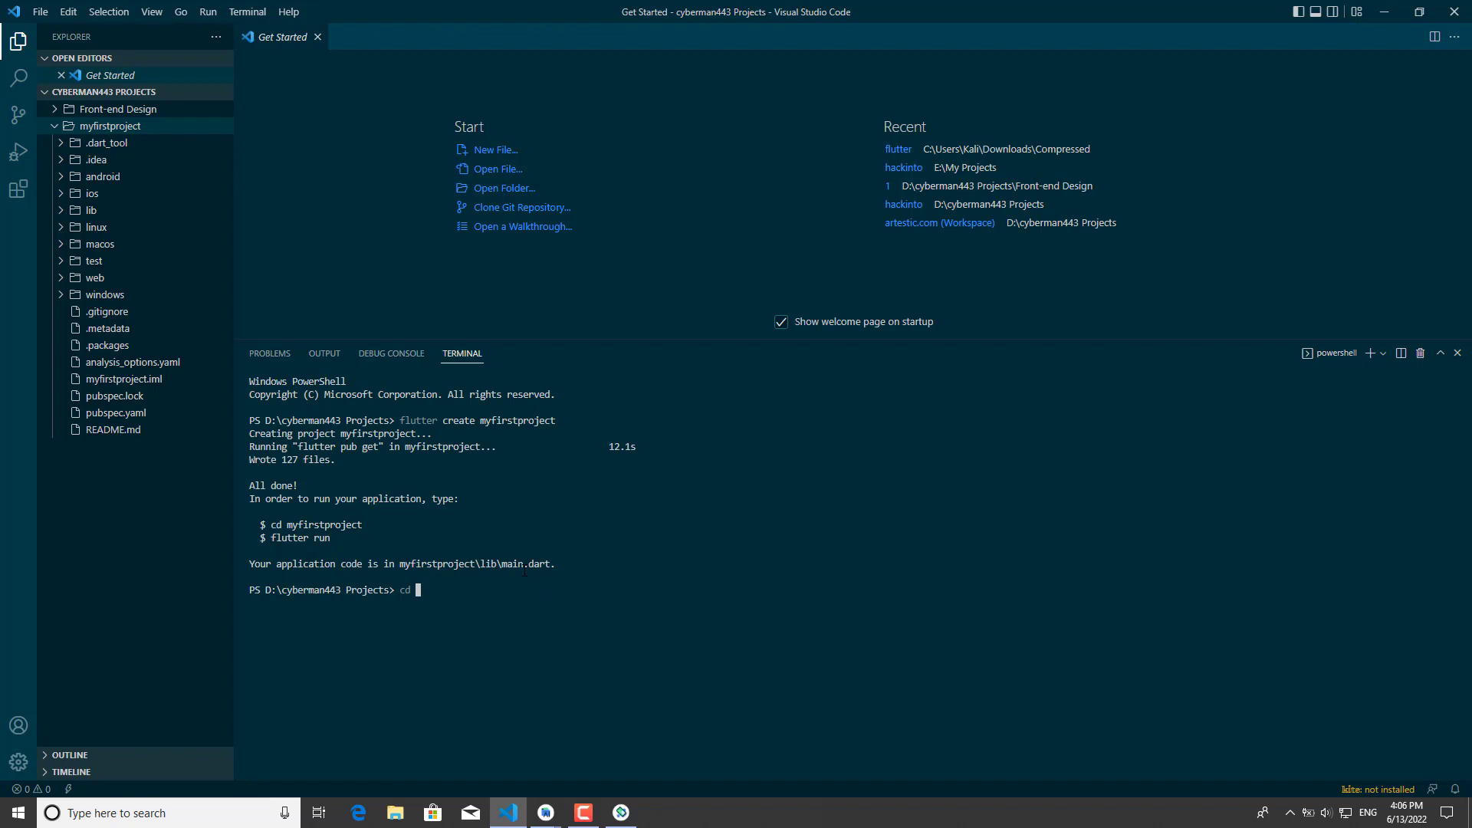
{"action": "type", "text": "my"}
{"action": "key", "text": "Tab"}
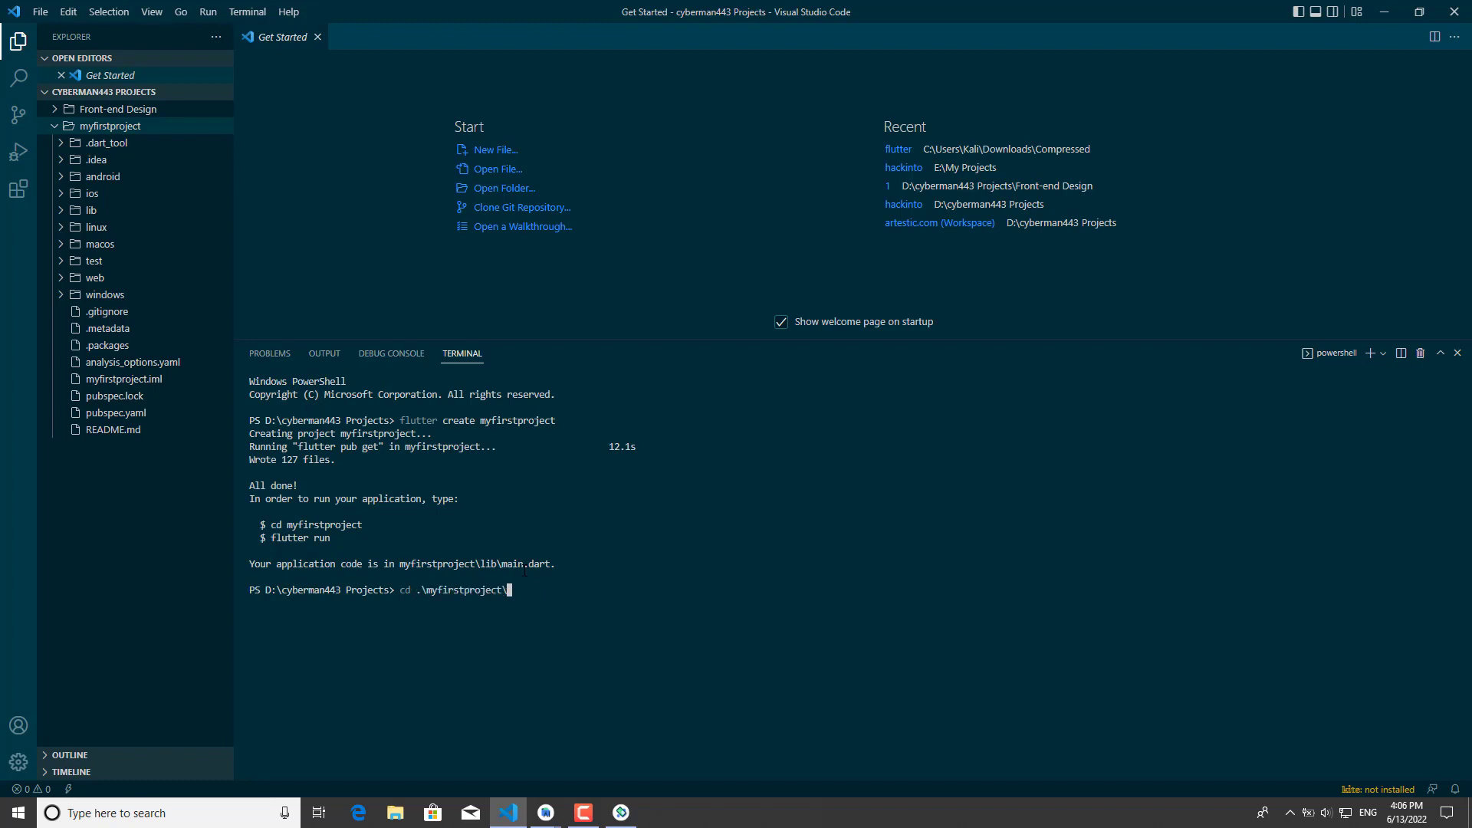